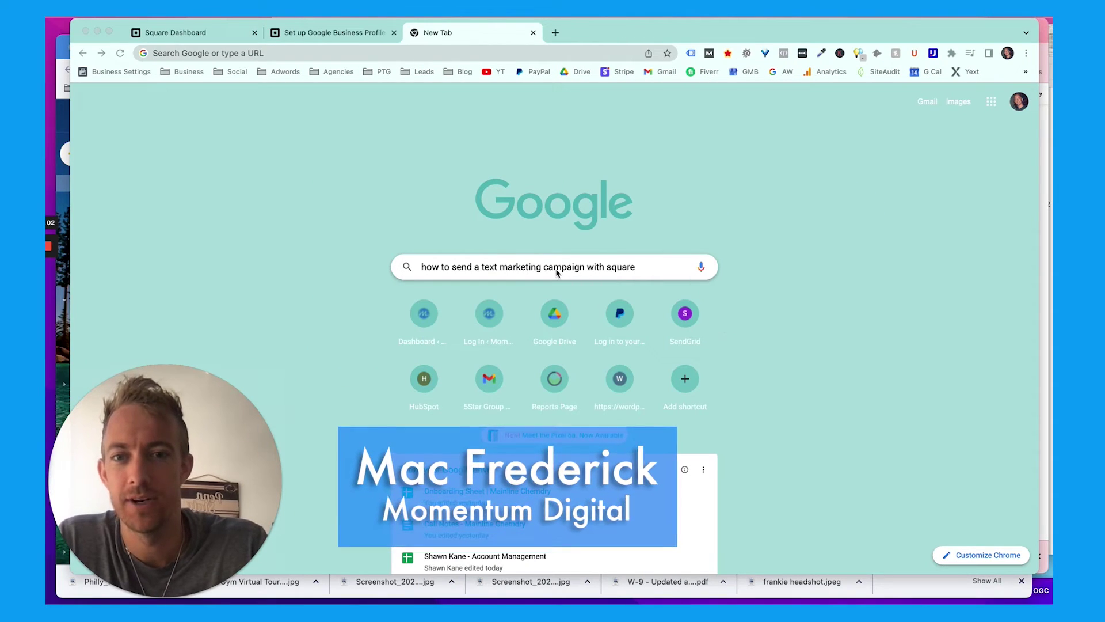
- Select the whole existing search query
triple_click(557, 272)
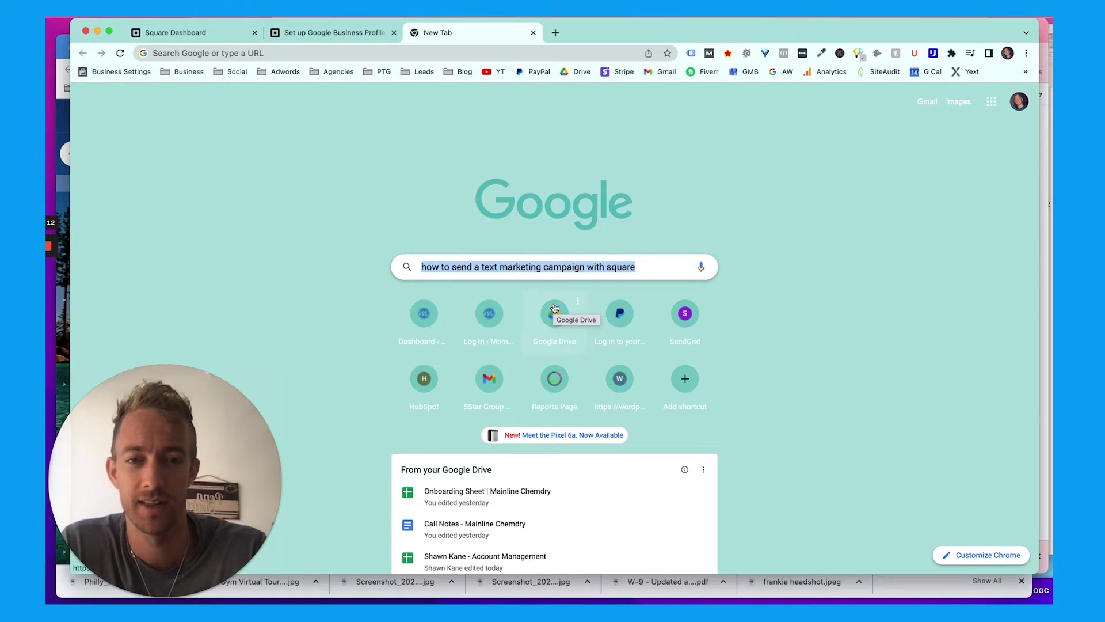
left_click(529, 274)
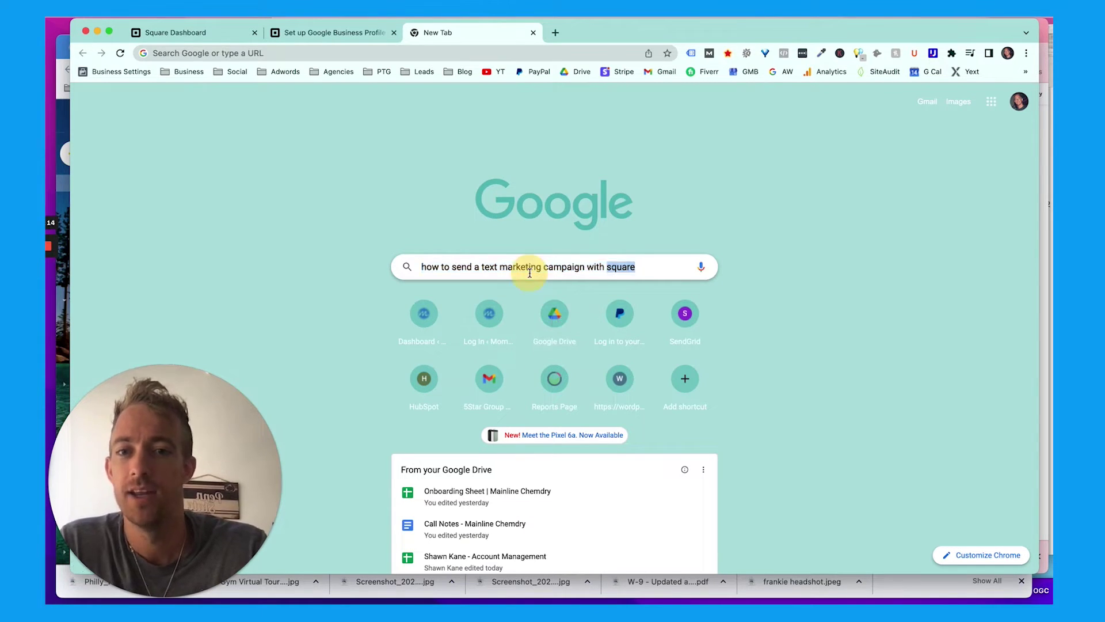
triple_click(530, 273)
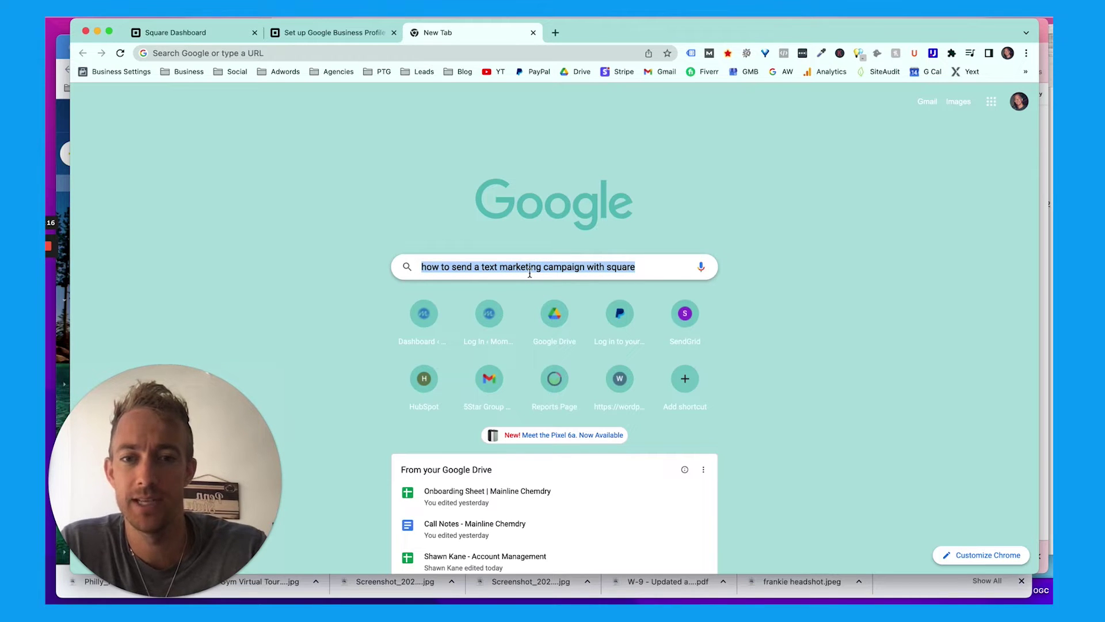
left_click(506, 268)
triple_click(517, 268)
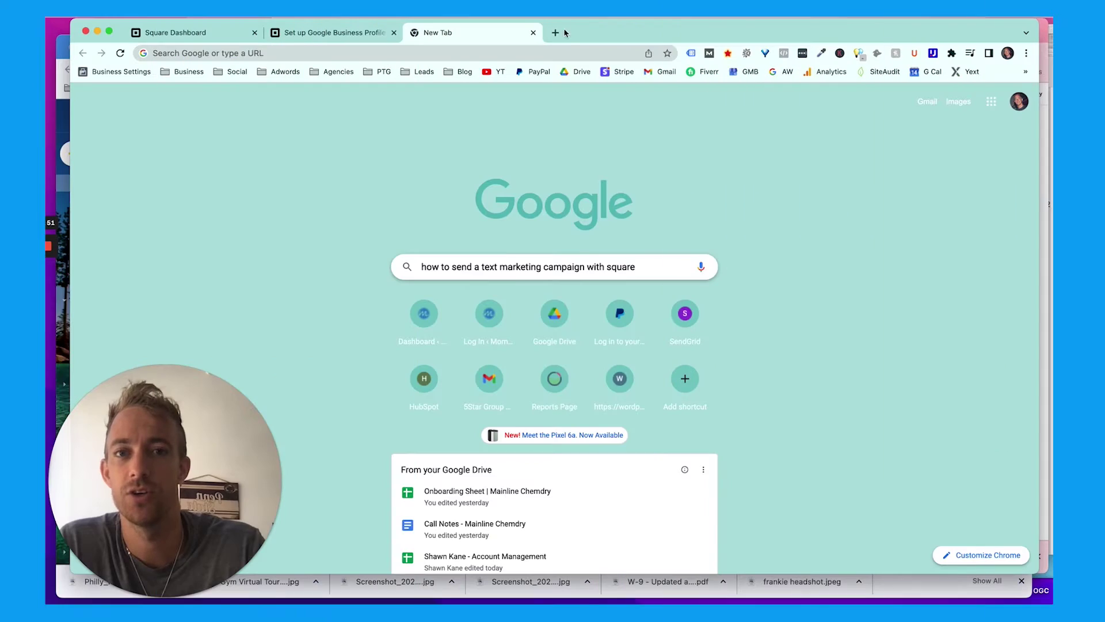
- Load squareup.com in a new browser tab
left_click(555, 32)
type("squareup.com")
key("Return")
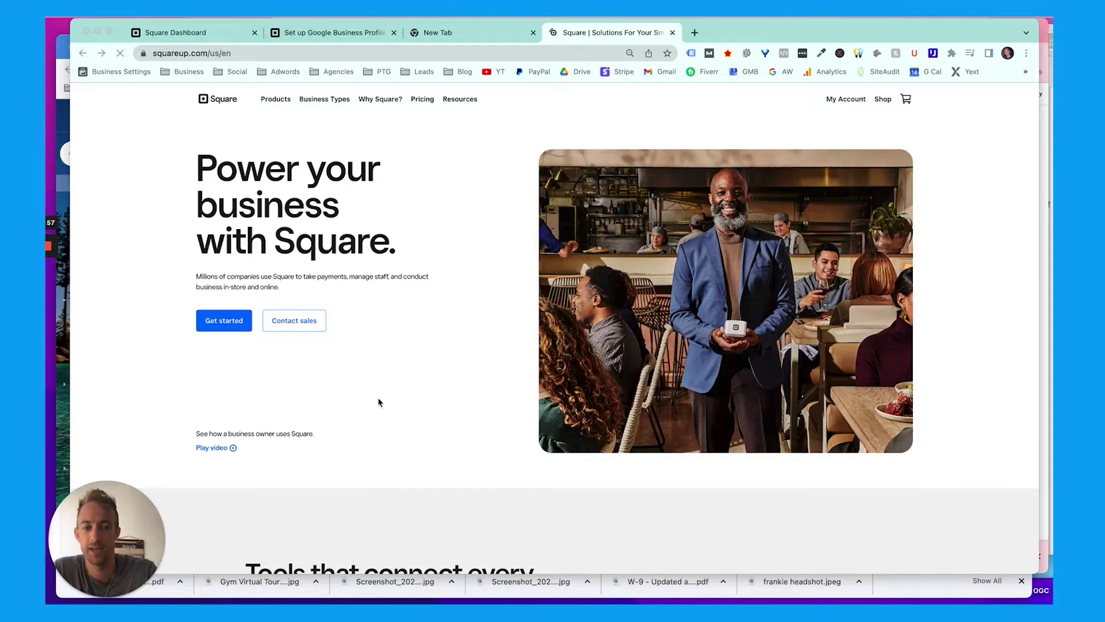
- Scroll down through the Square homepage, then back up
scroll(379, 402, "down", 3)
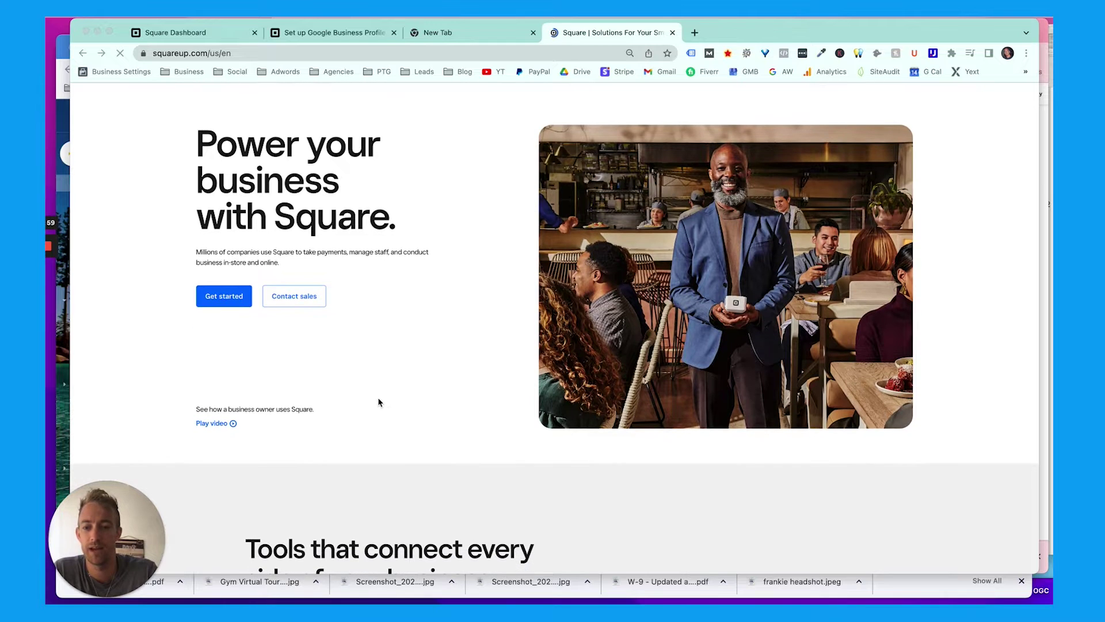
scroll(379, 402, "down", 5)
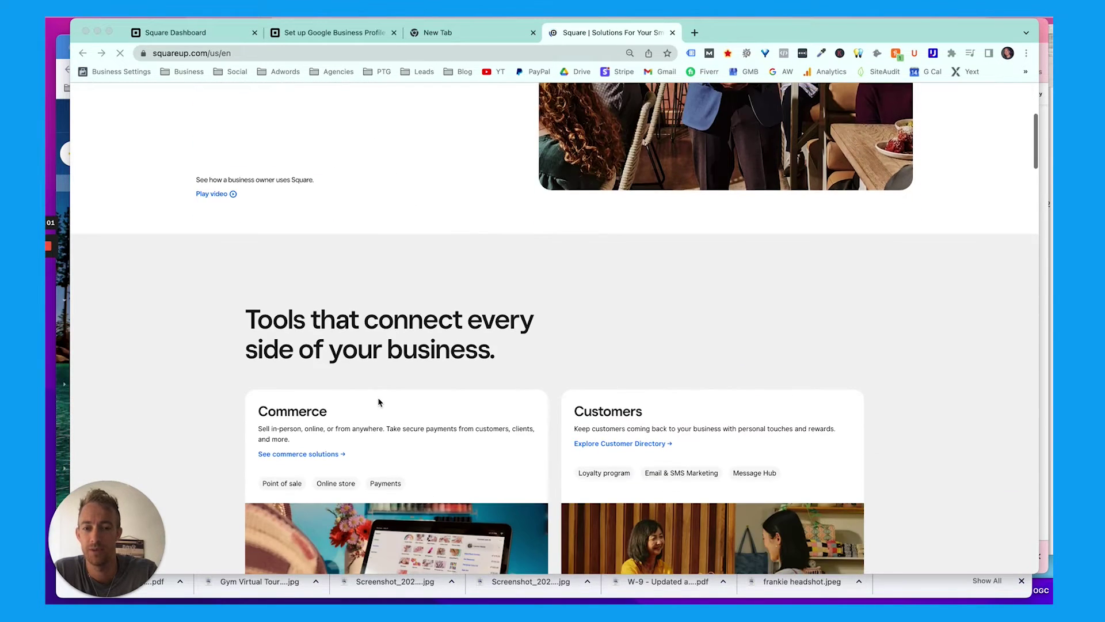
scroll(379, 402, "down", 5)
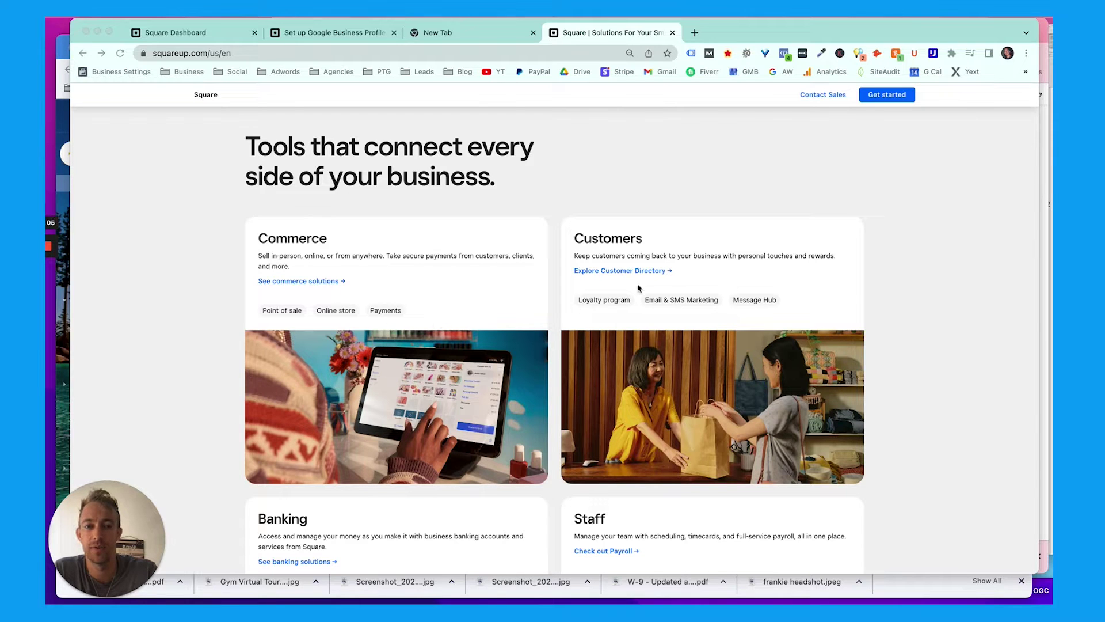
scroll(656, 287, "down", 1)
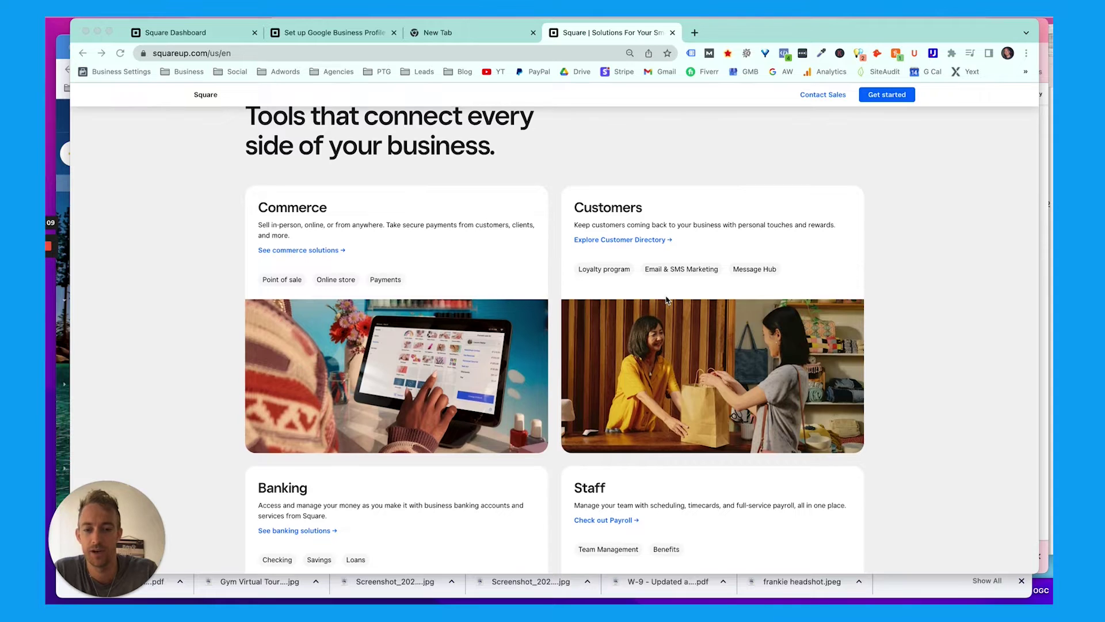
scroll(380, 392, "down", 4)
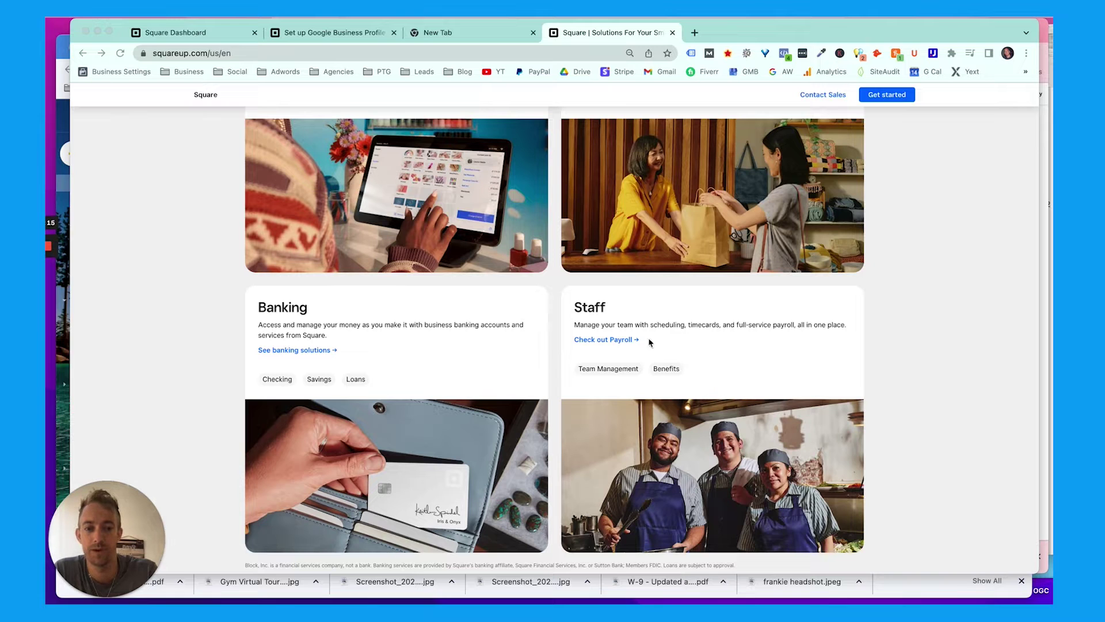
scroll(662, 340, "down", 2)
left_click(689, 280)
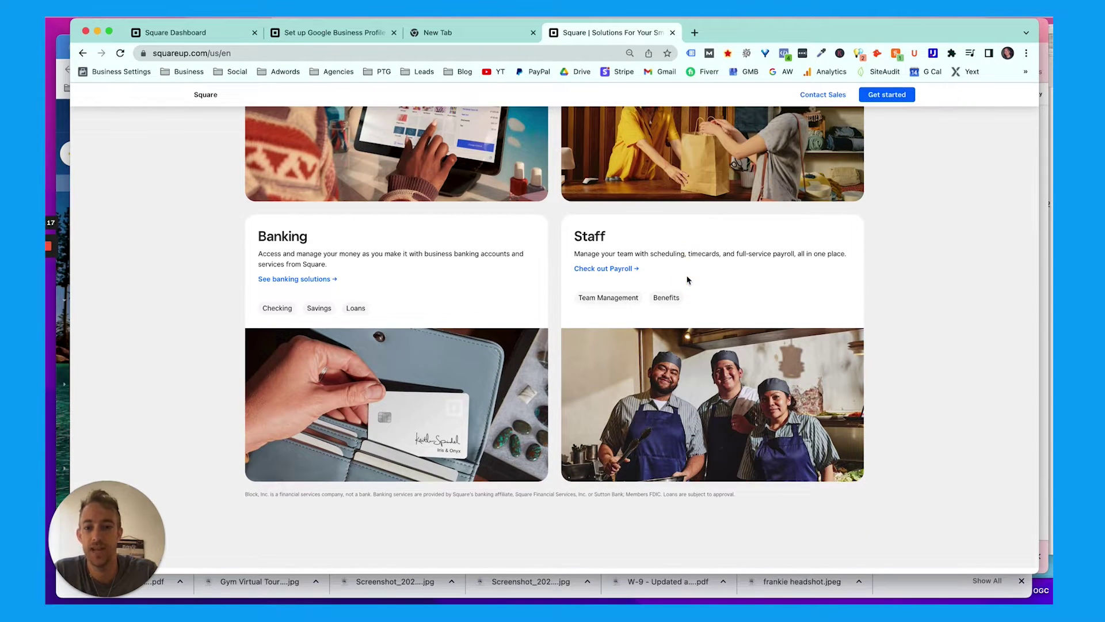
scroll(687, 280, "down", 8)
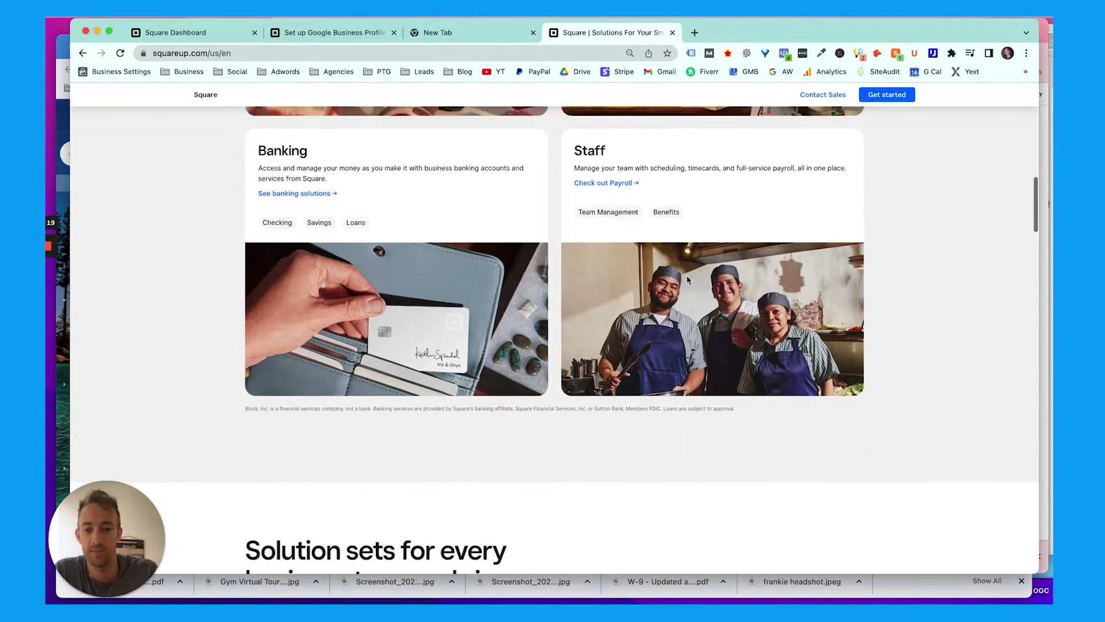
scroll(688, 280, "down", 6)
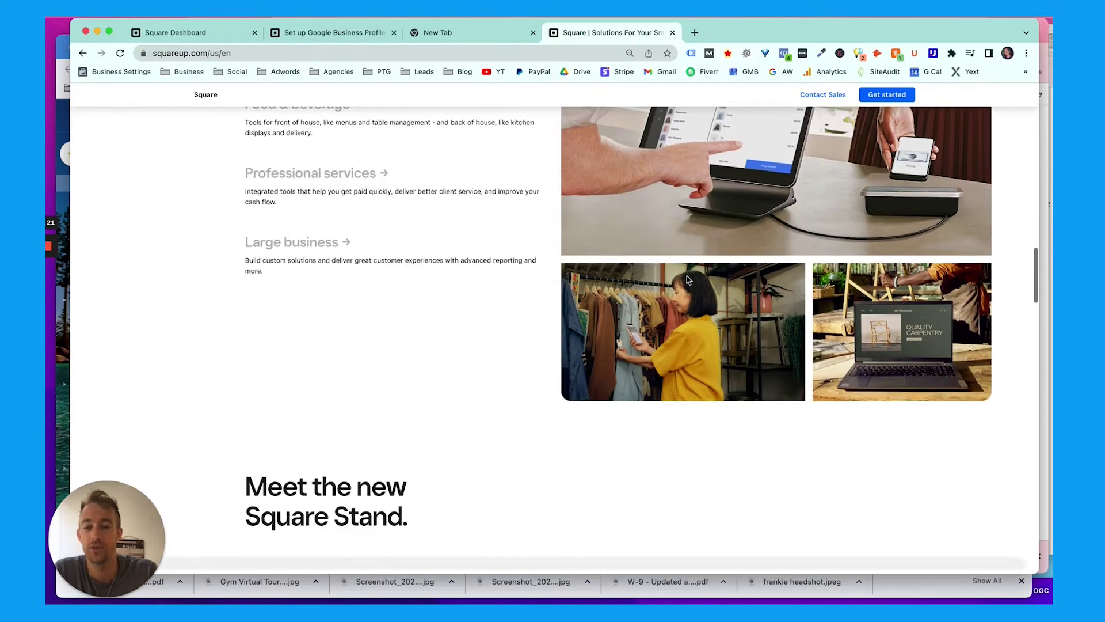
scroll(687, 280, "down", 1)
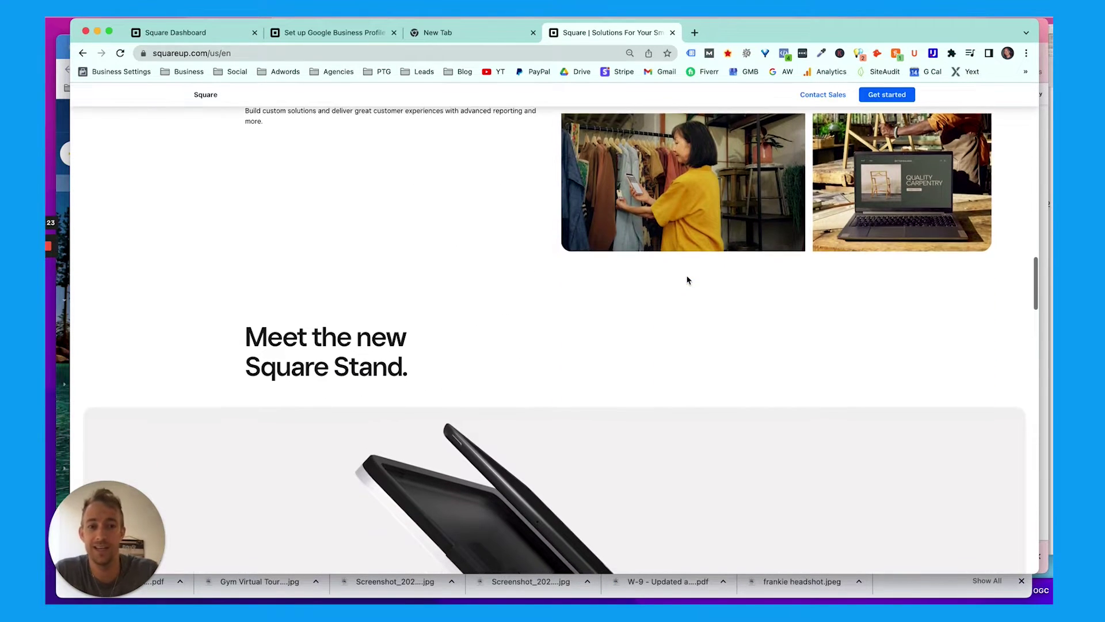
scroll(687, 279, "down", 2)
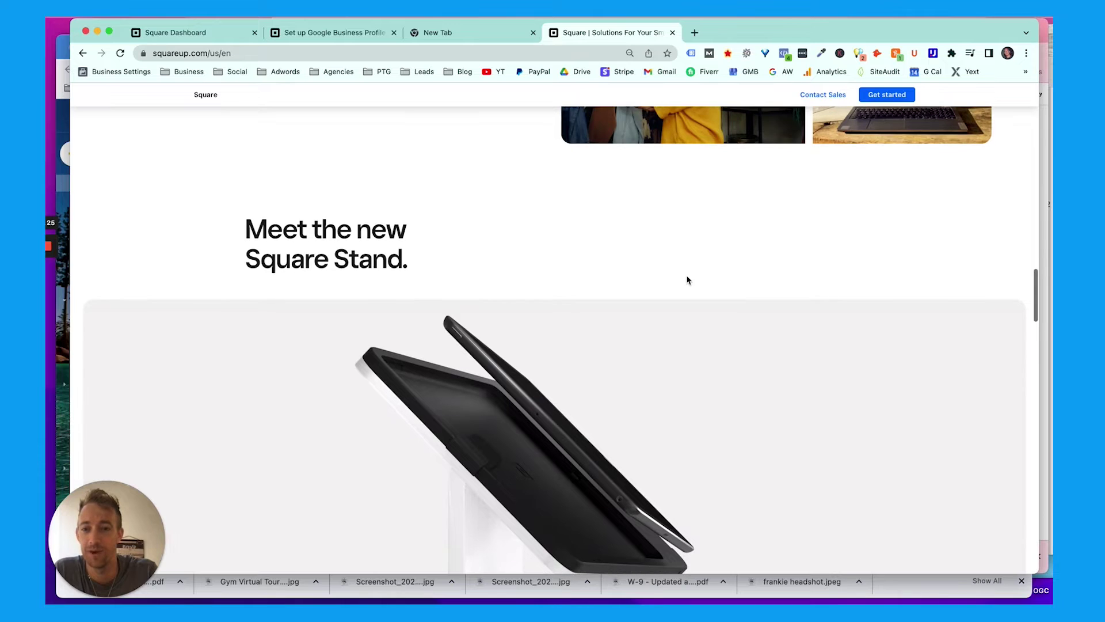
scroll(688, 280, "down", 1)
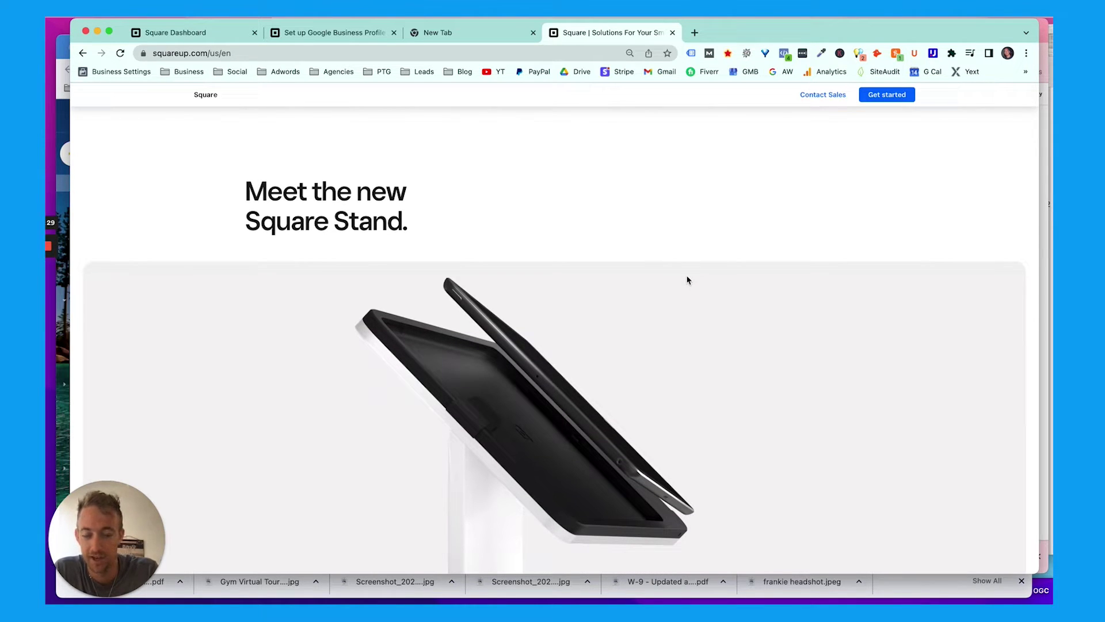
scroll(687, 280, "down", 5)
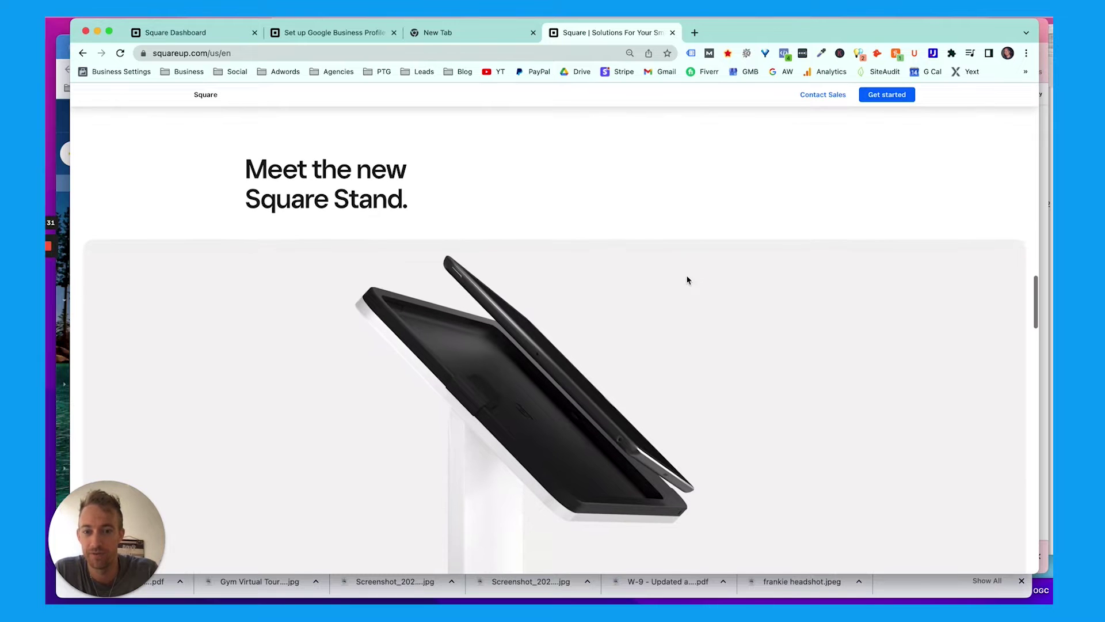
scroll(572, 296, "down", 6)
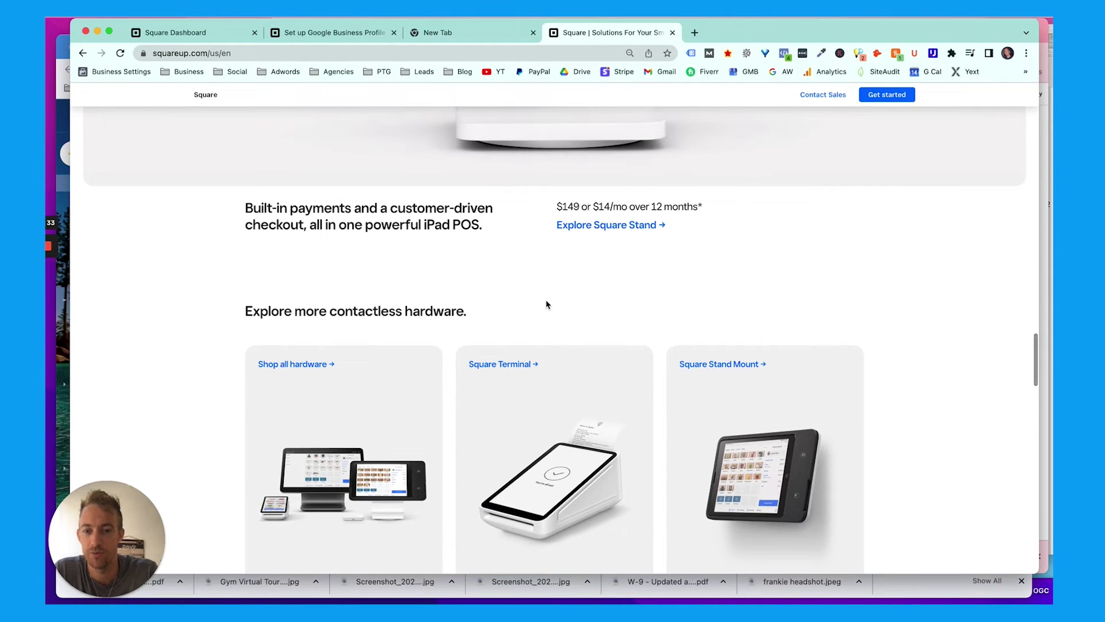
scroll(546, 302, "down", 7)
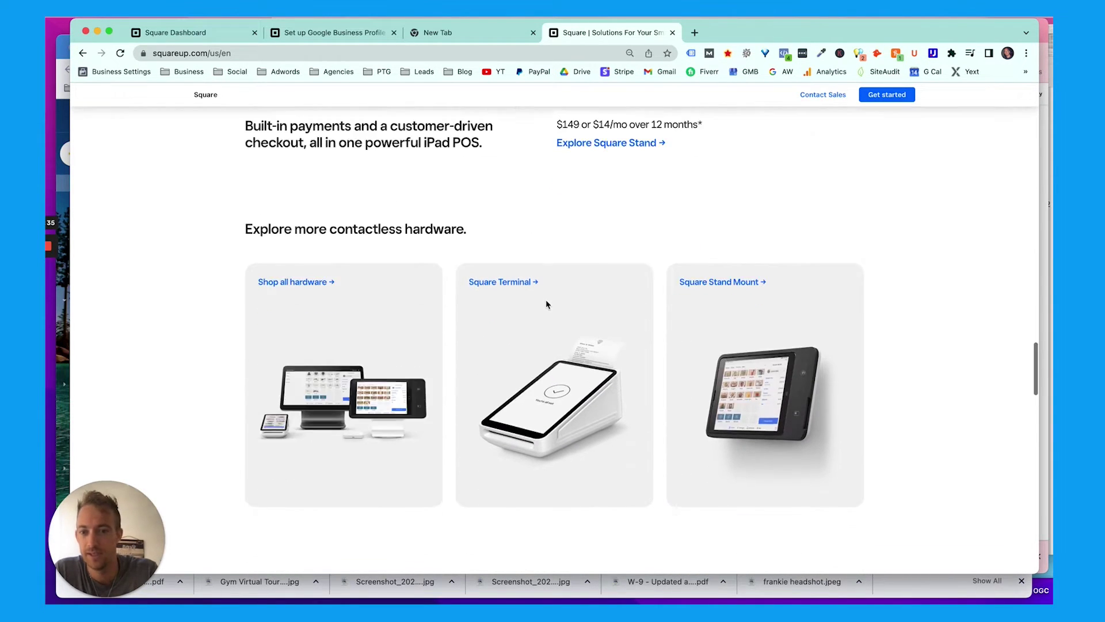
scroll(546, 304, "down", 5)
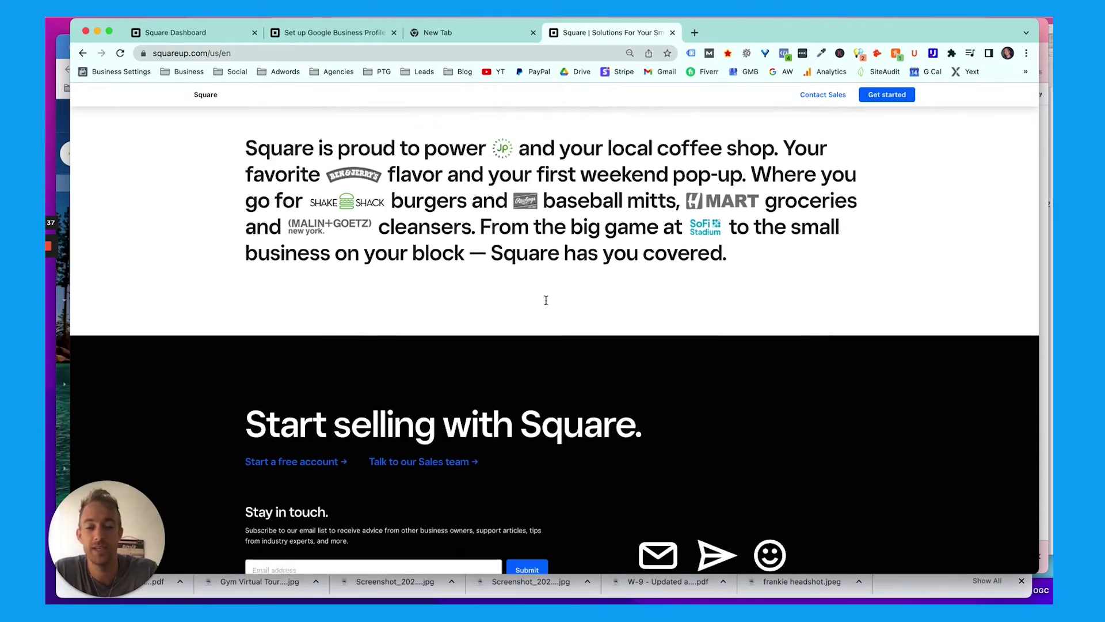
scroll(545, 300, "up", 20)
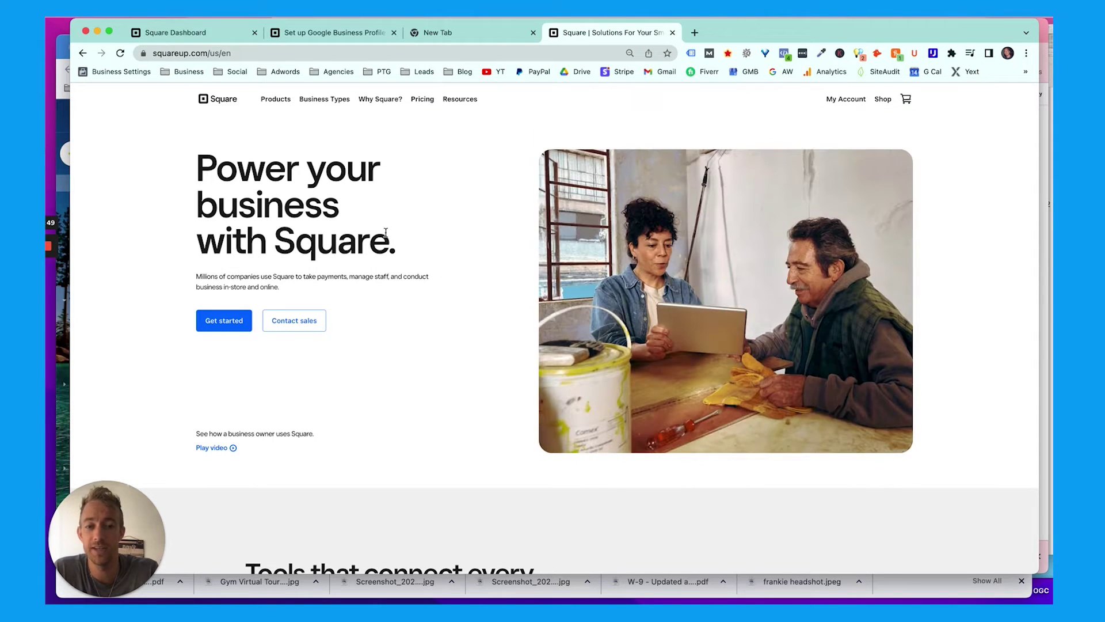
- In the Square Dashboard tab, go through Customers to the Marketing overview page
left_click(205, 36)
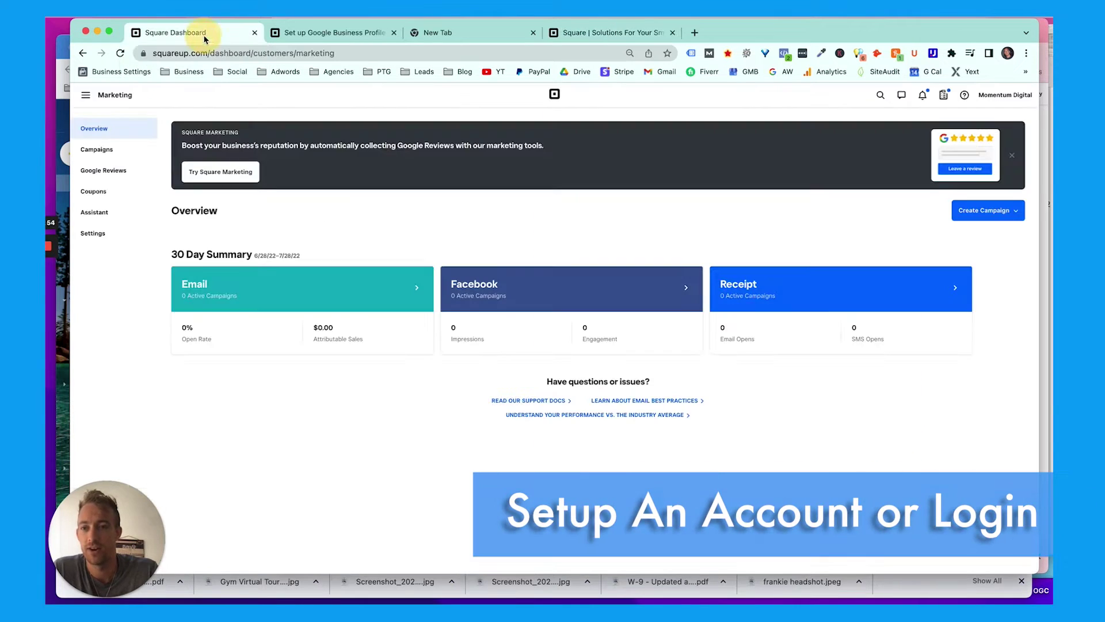
left_click(86, 97)
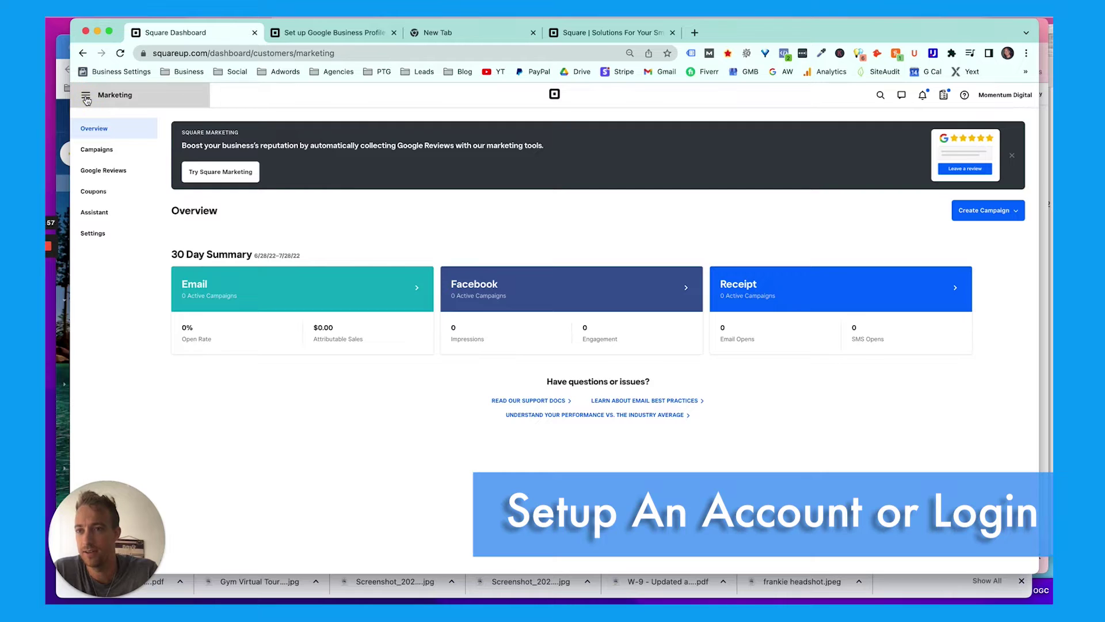
left_click(86, 96)
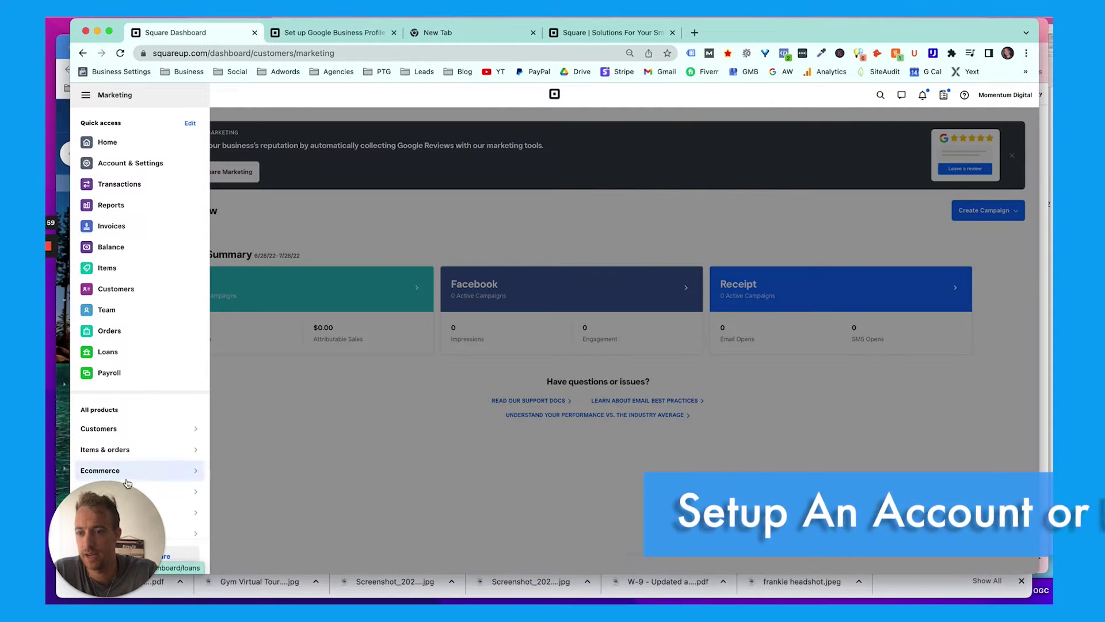
left_click_drag(127, 483, 618, 479)
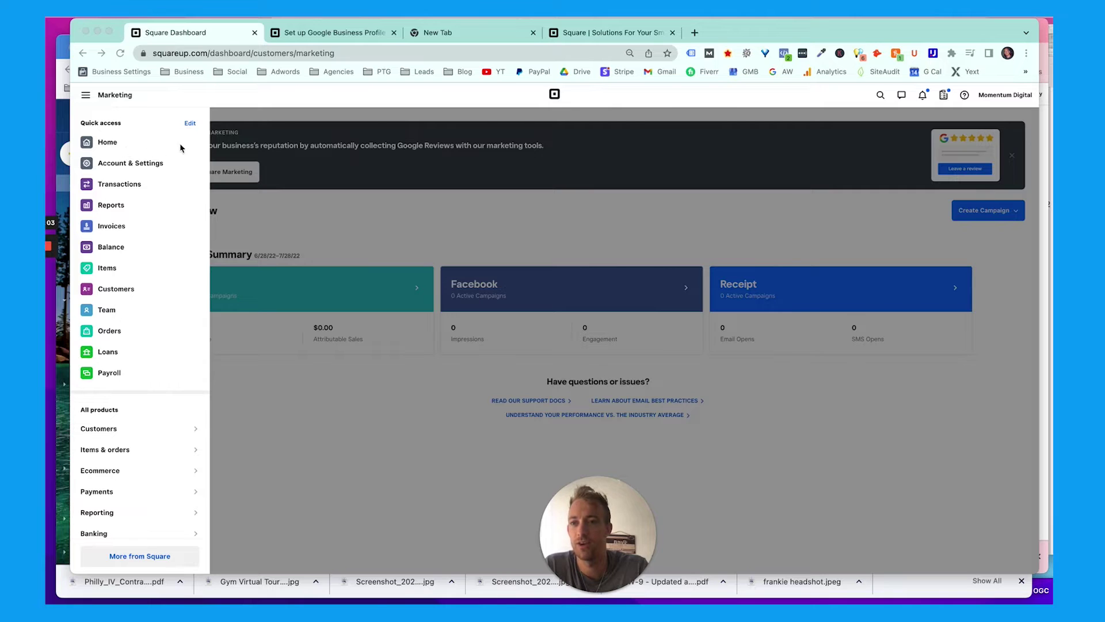
left_click(154, 113)
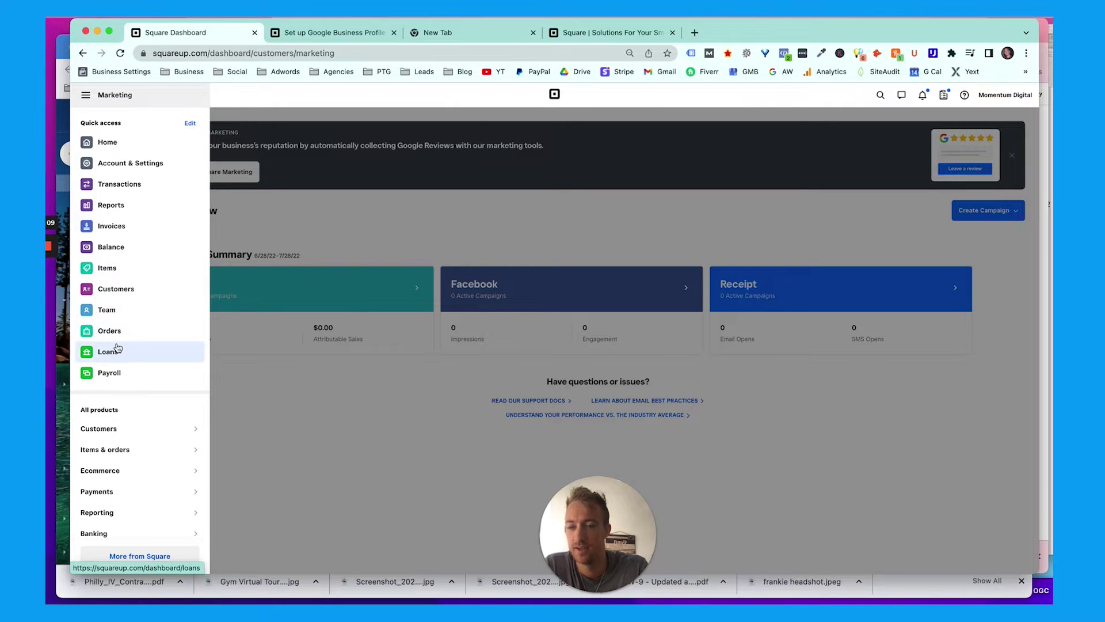
left_click(117, 430)
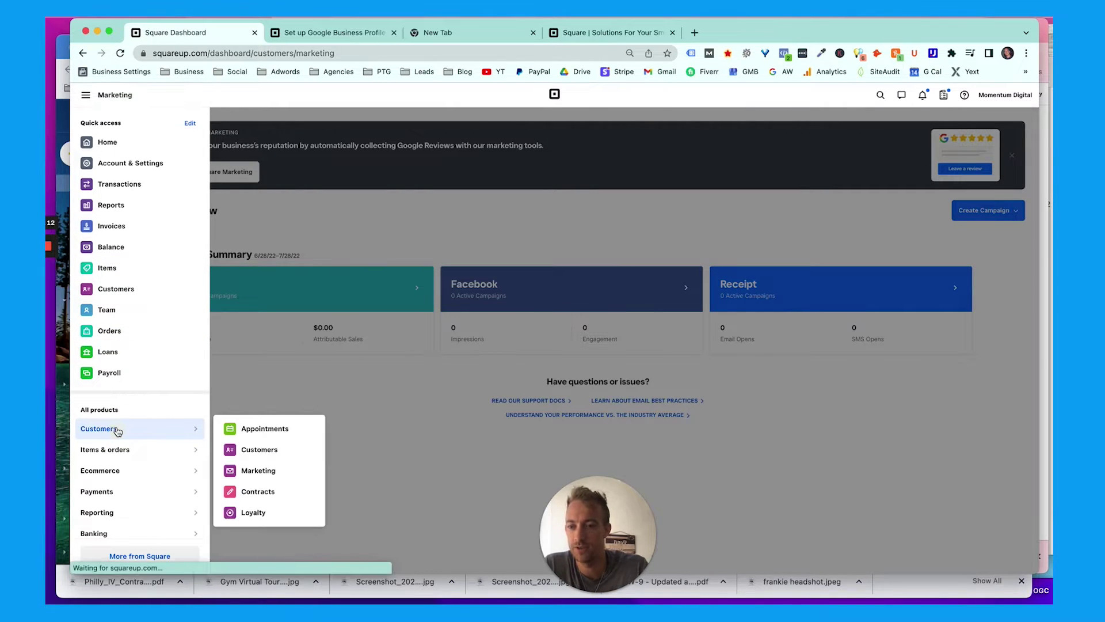
left_click(276, 469)
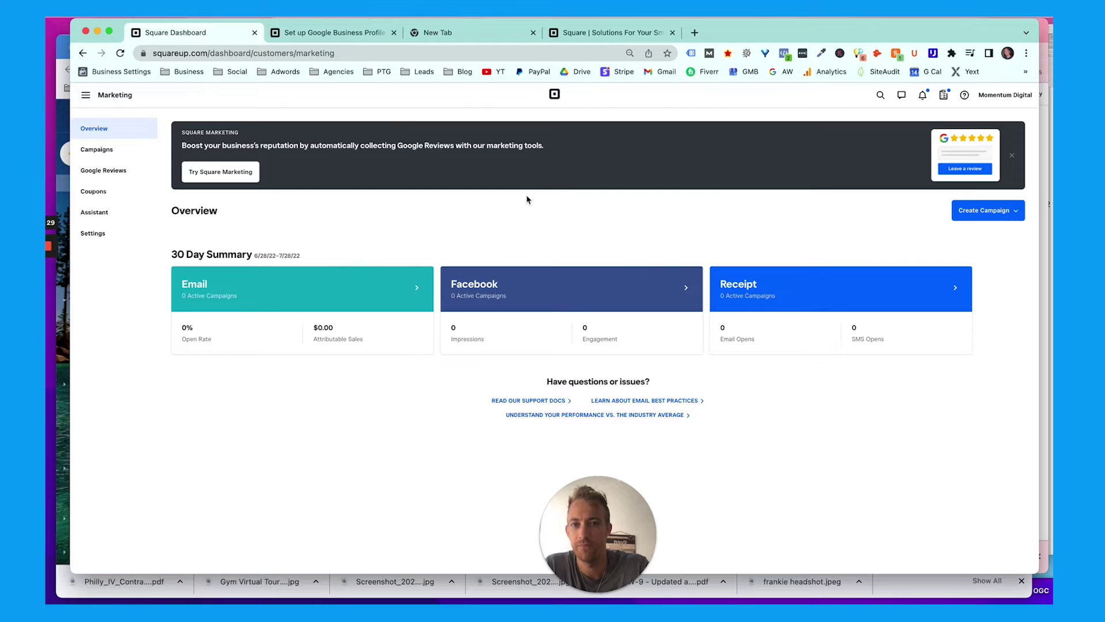
left_click(446, 243)
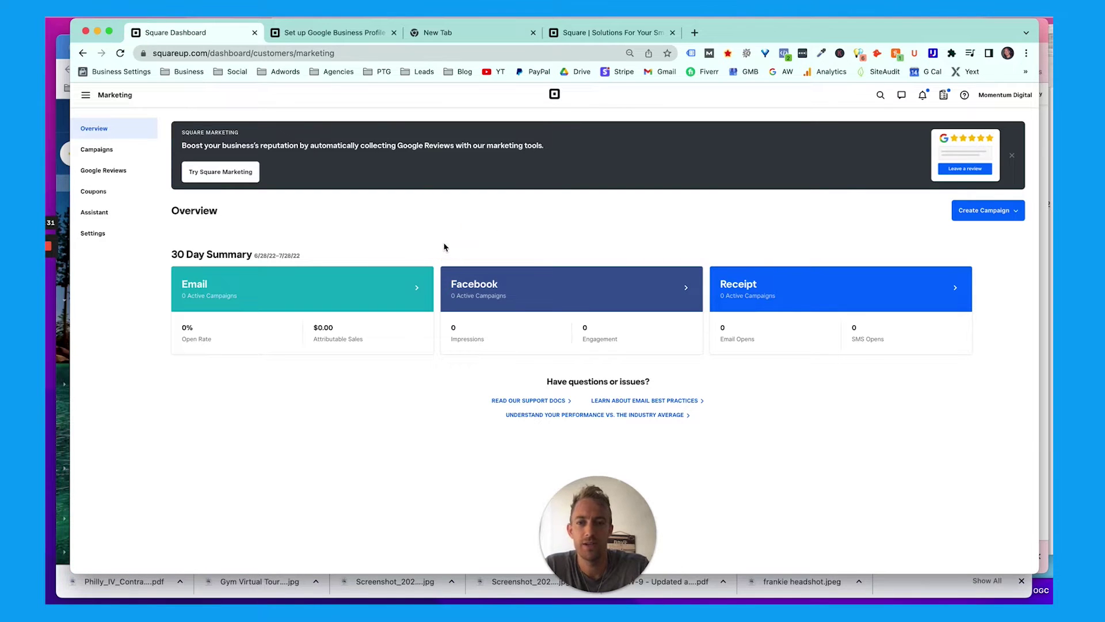
left_click(223, 173)
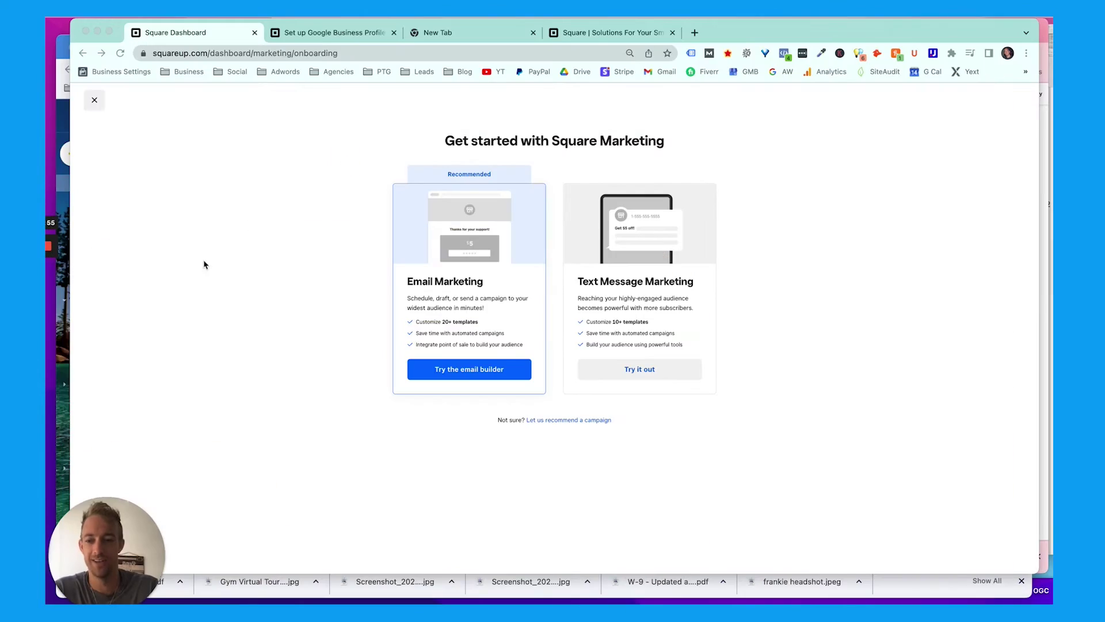
triple_click(498, 140)
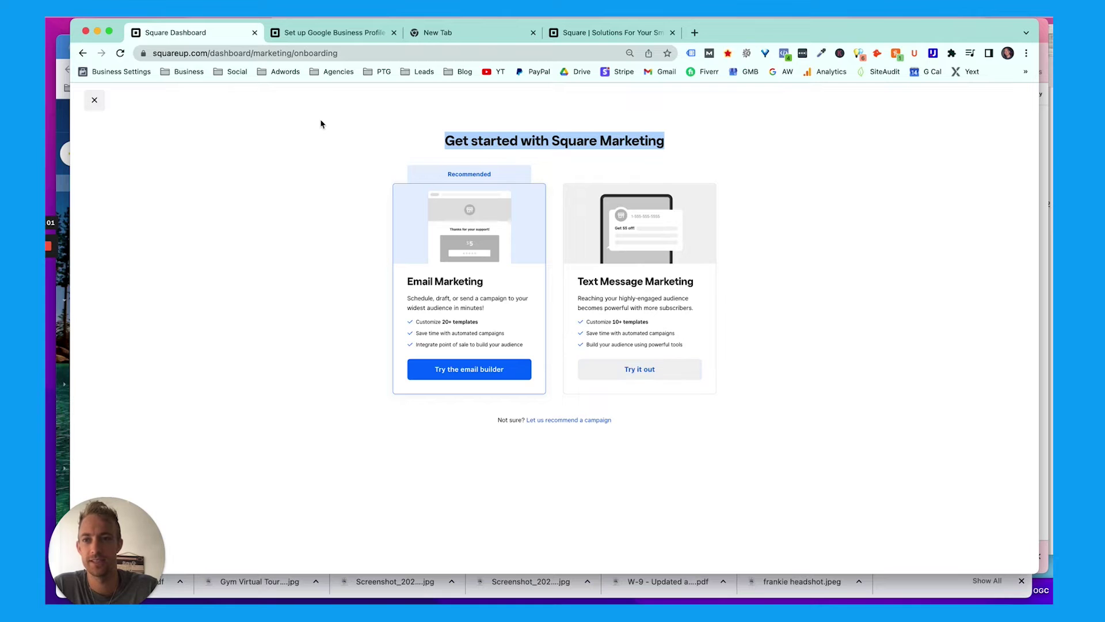
left_click(94, 101)
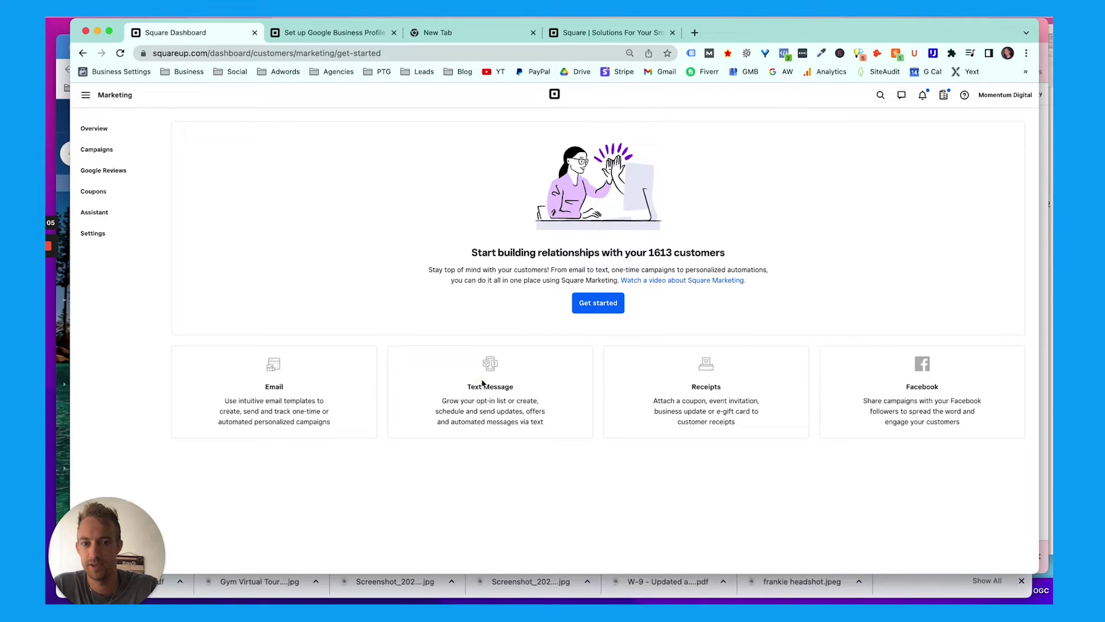
triple_click(636, 252)
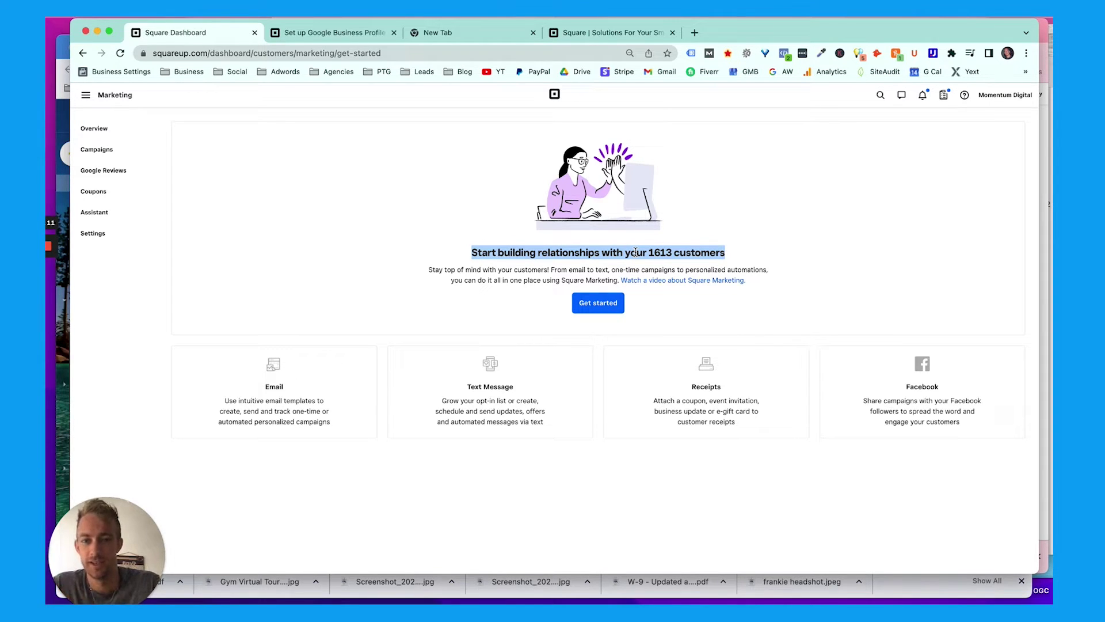
left_click(595, 308)
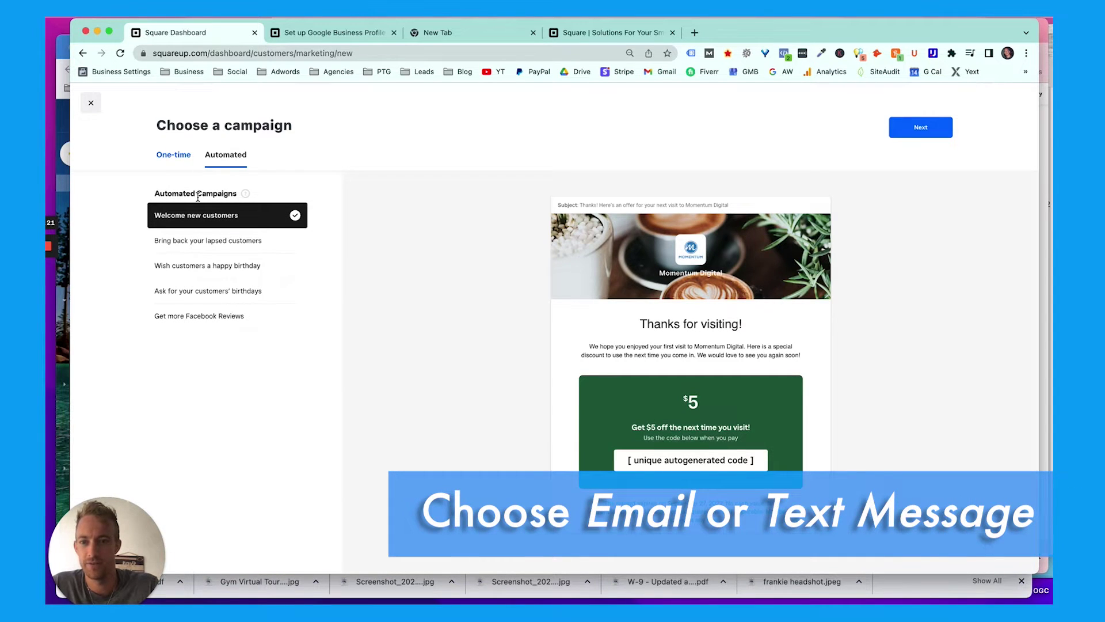
left_click(94, 108)
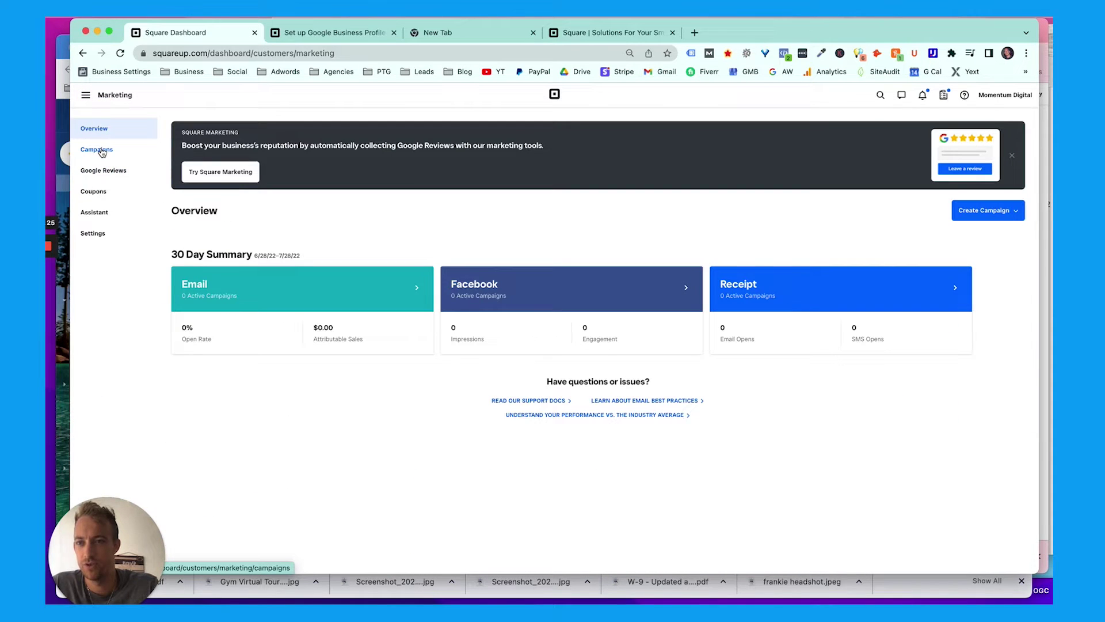
- View the Campaigns list and Marketing Settings, checking the Footer Address choices
left_click(102, 151)
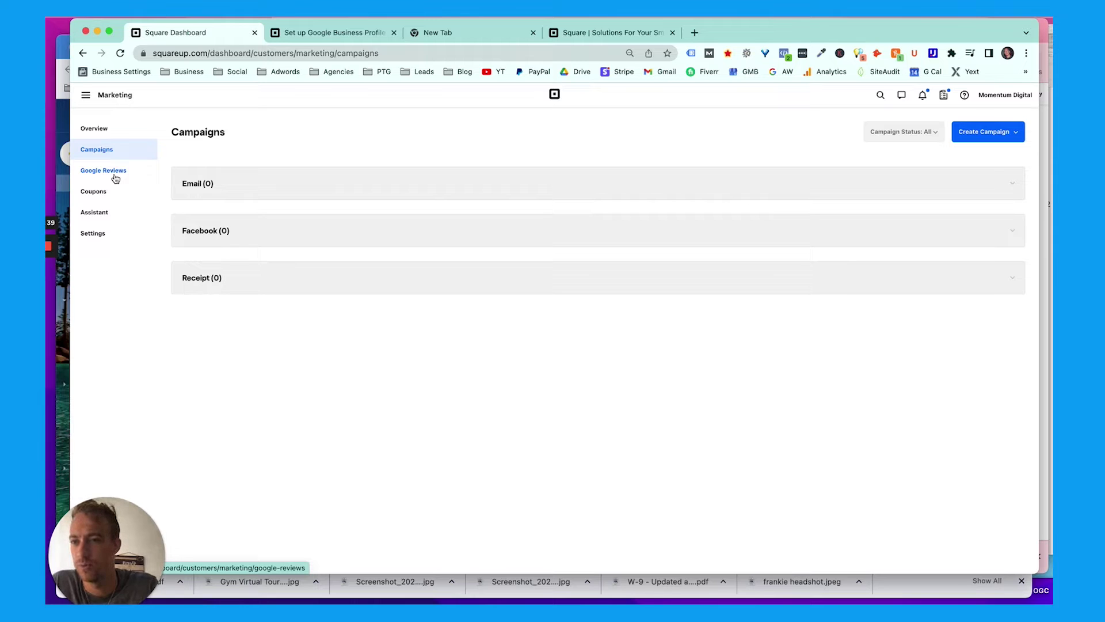
left_click(93, 233)
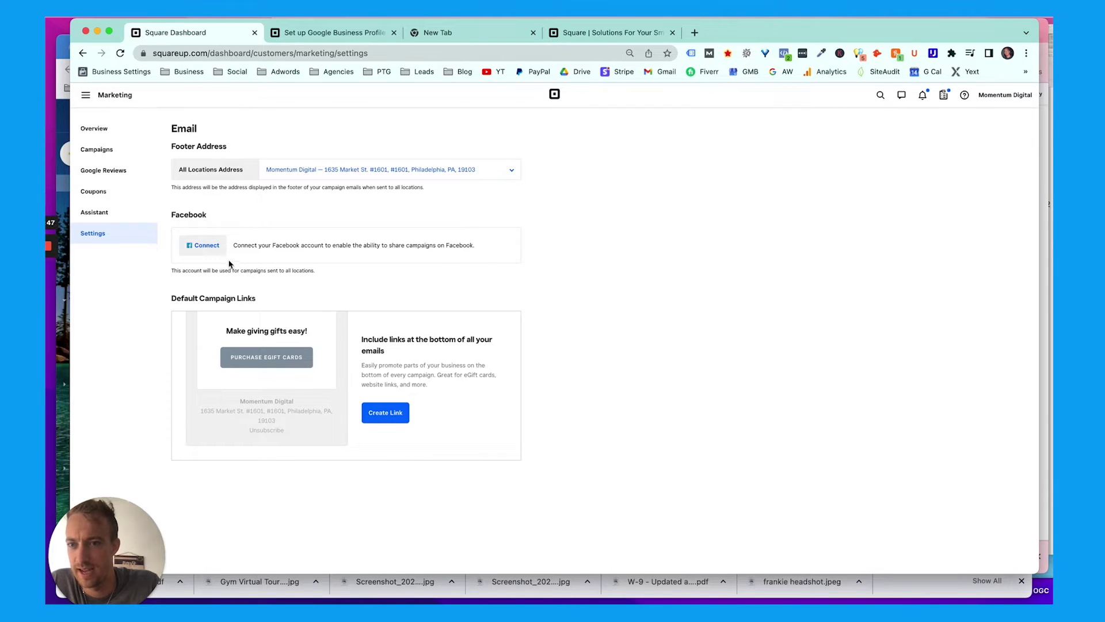
left_click(403, 170)
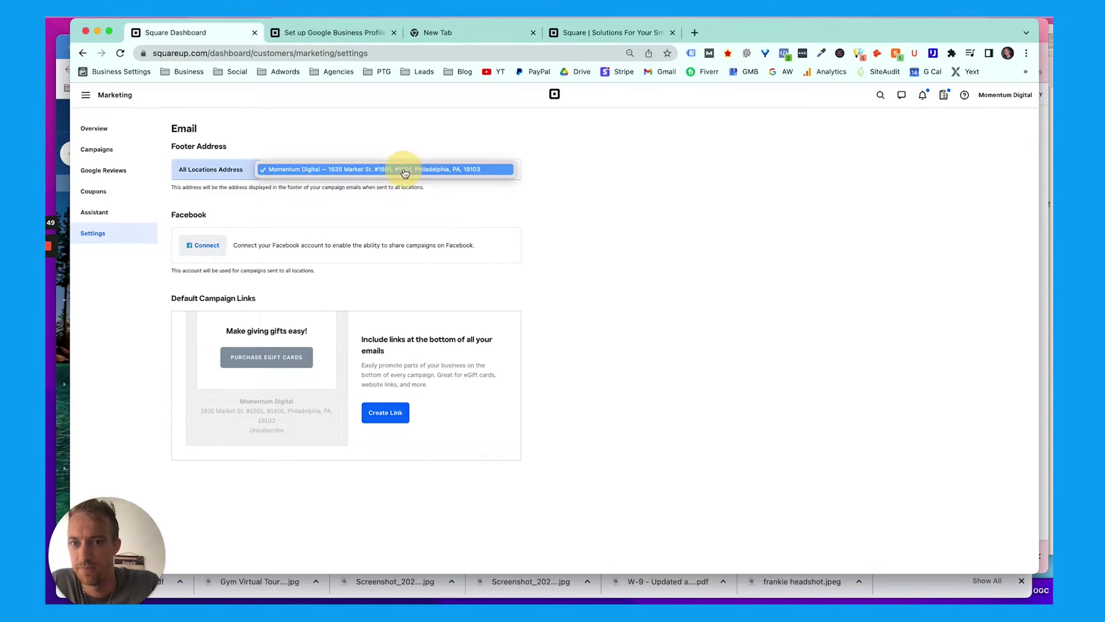
left_click(362, 147)
- Read the Marketing Assistant page, then go to the empty Coupons page
left_click(107, 214)
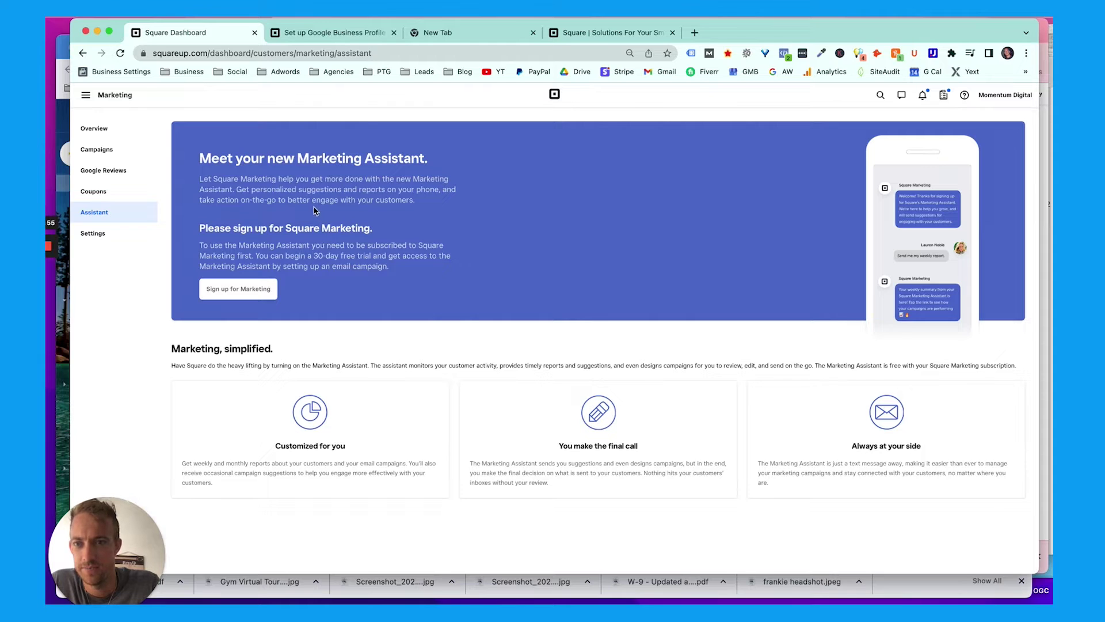
triple_click(284, 245)
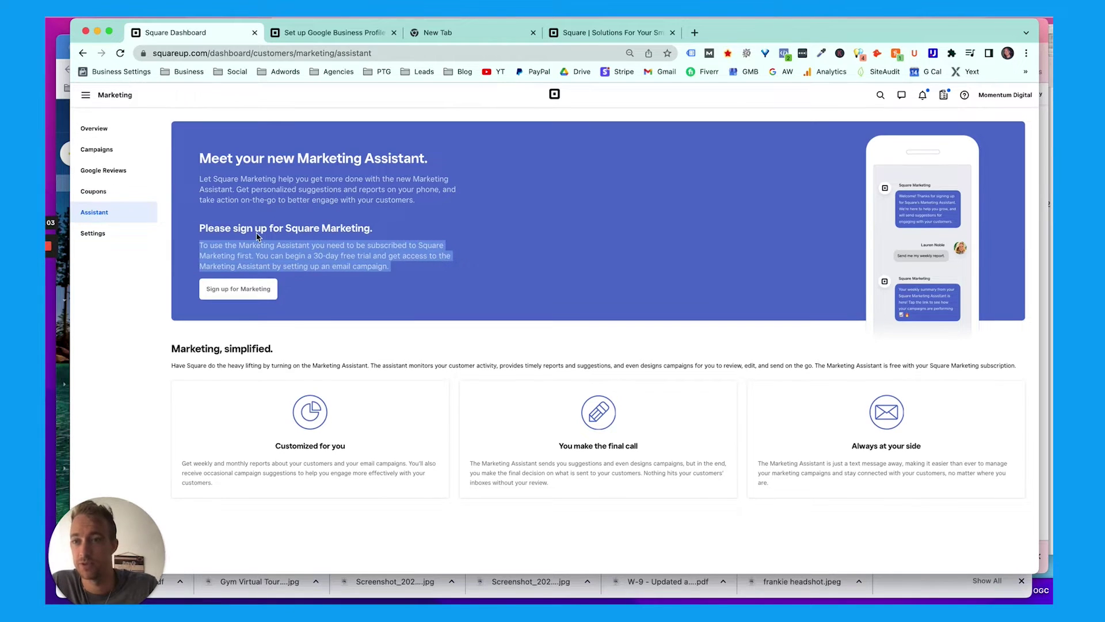
left_click(106, 193)
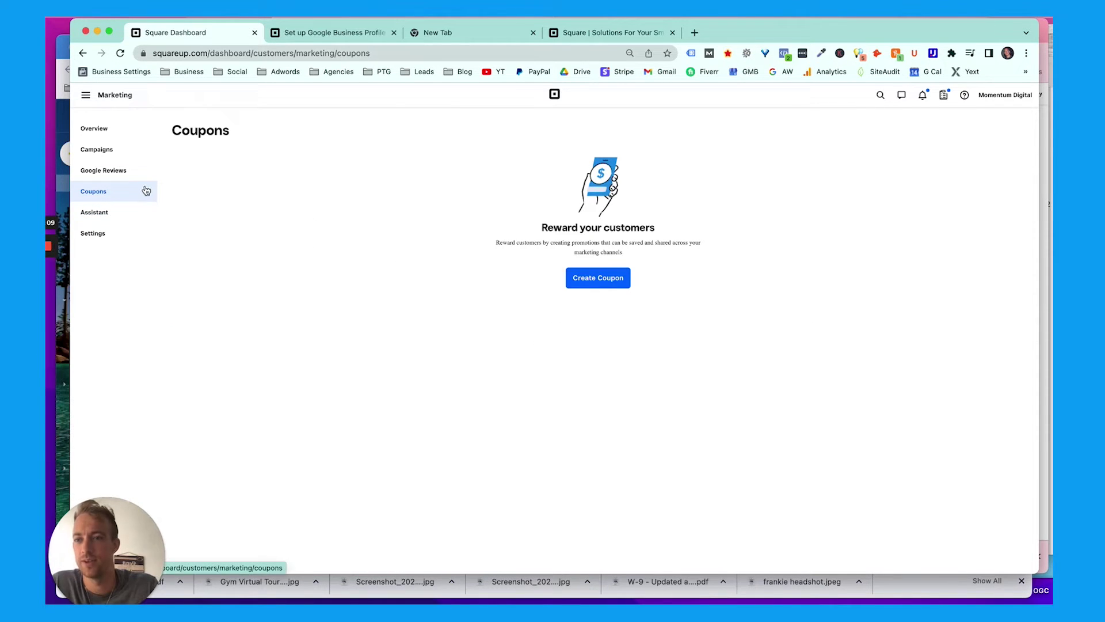
- From the Campaigns list, create a new Text Message campaign
left_click(103, 156)
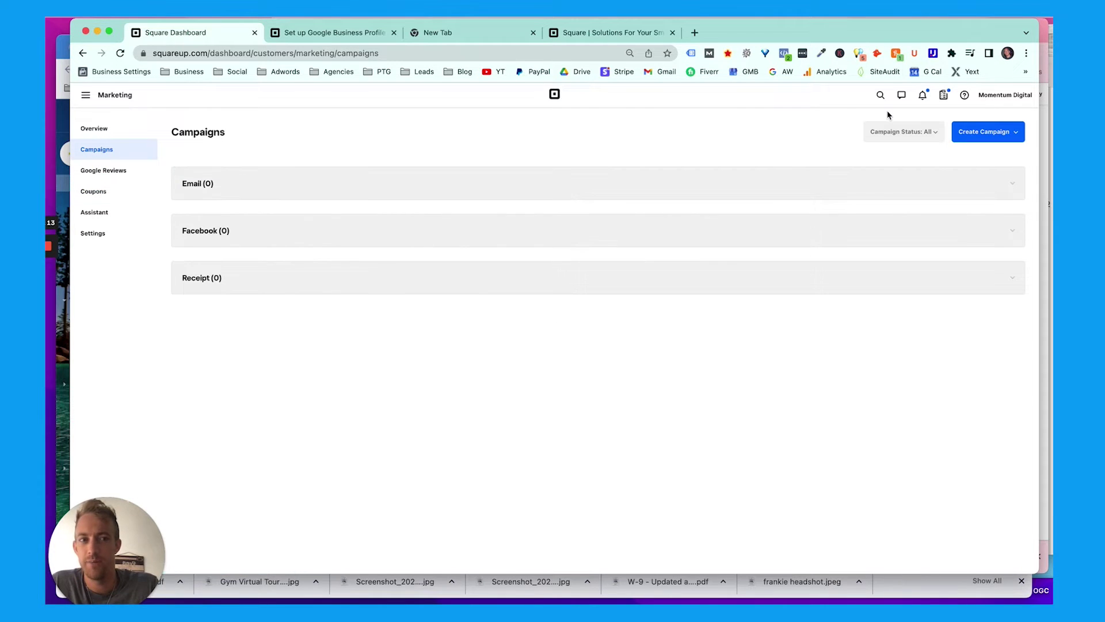
left_click(934, 132)
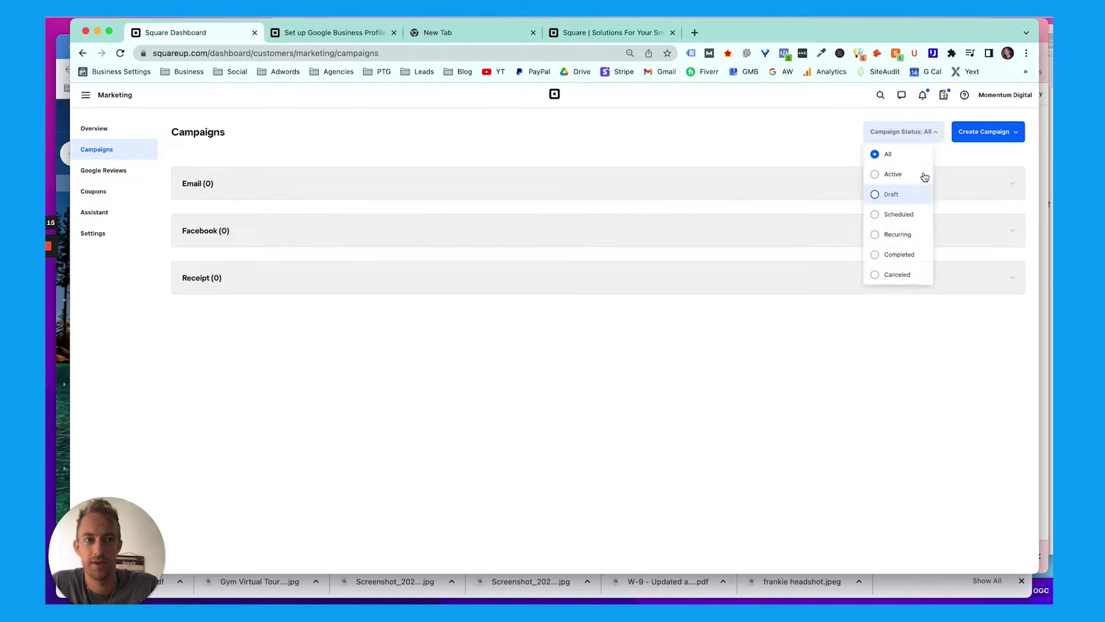
left_click(913, 132)
left_click(988, 133)
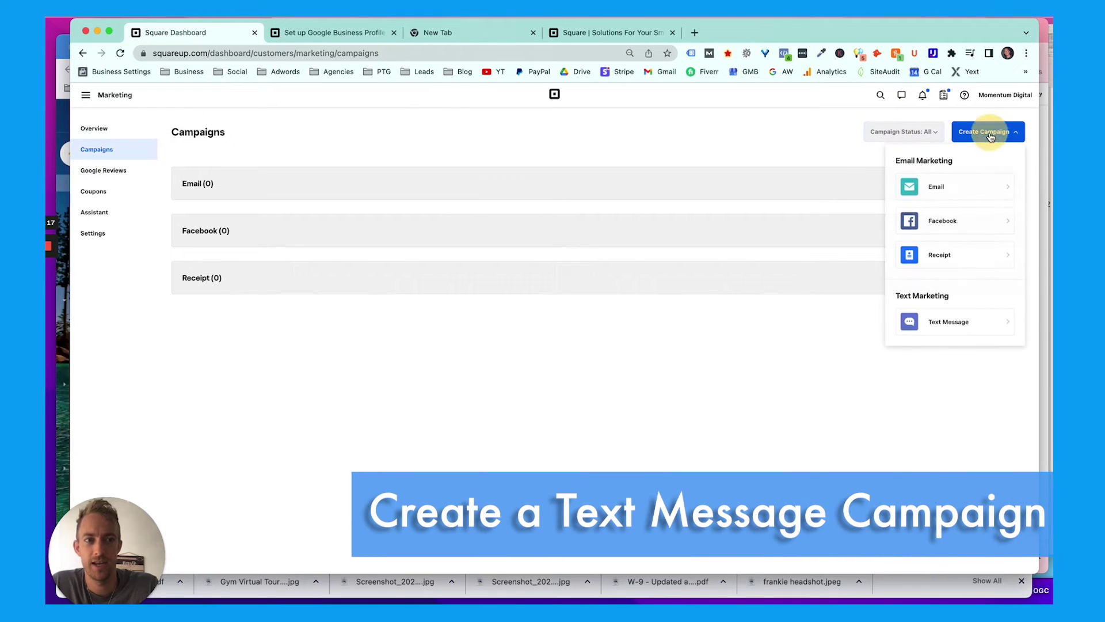
left_click(960, 329)
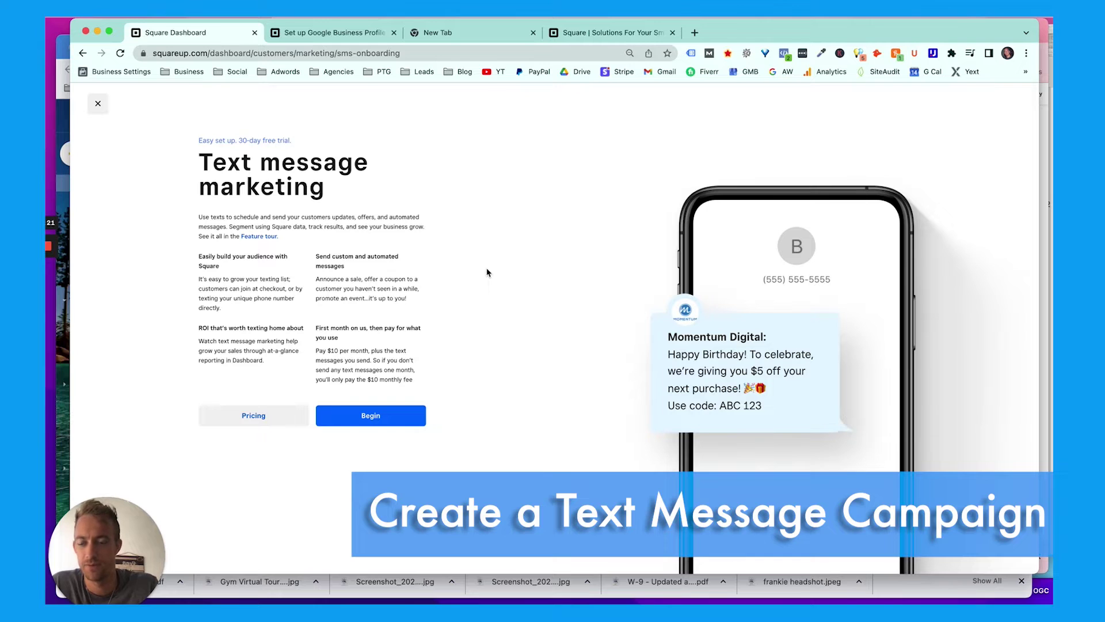
- Open the Pricing link in a new tab and scroll its texting price tiers
right_click(247, 415)
left_click(305, 374)
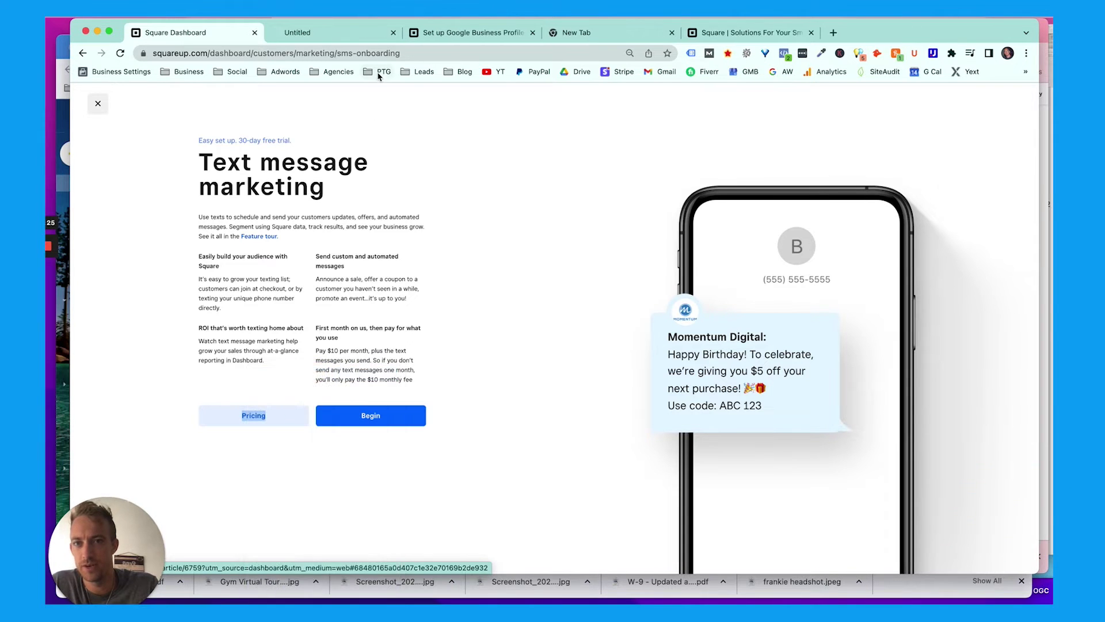
left_click(339, 36)
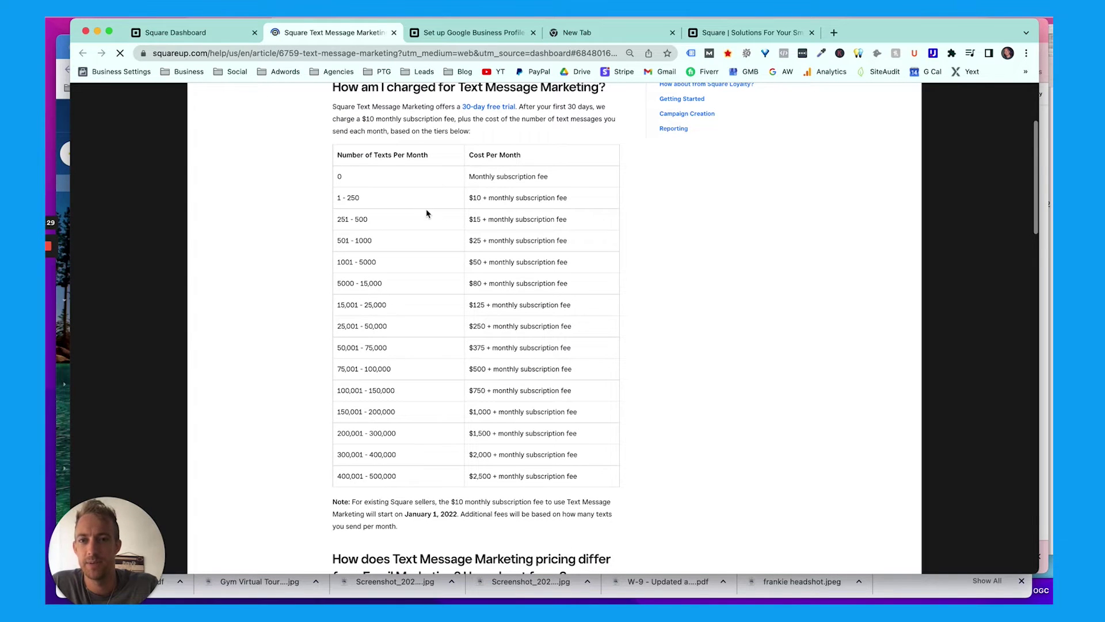
scroll(428, 215, "down", 1)
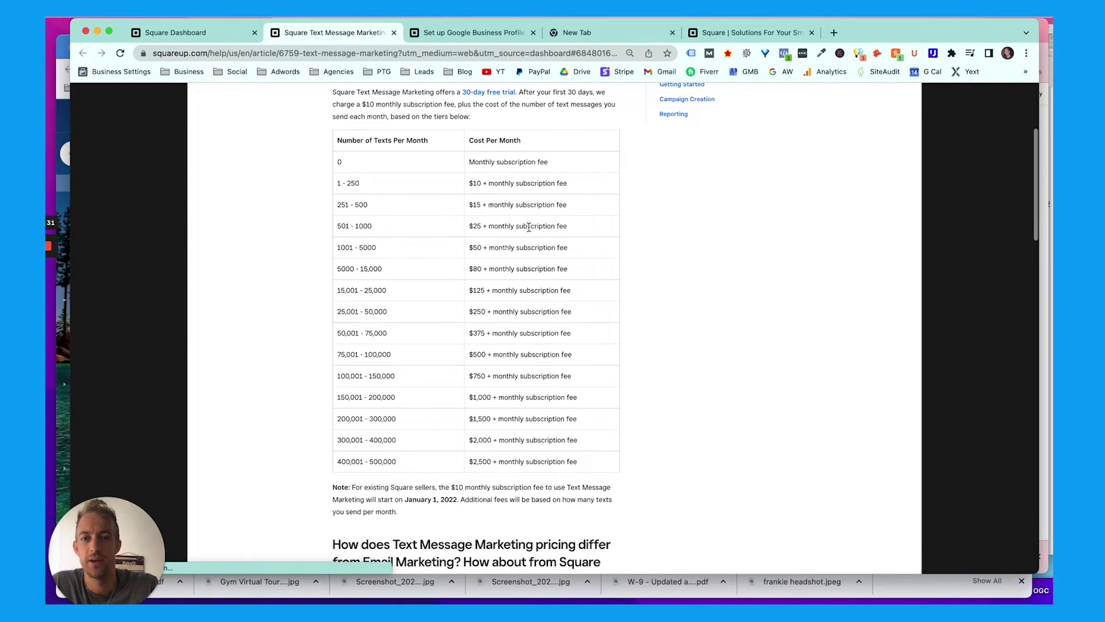
scroll(507, 228, "down", 1)
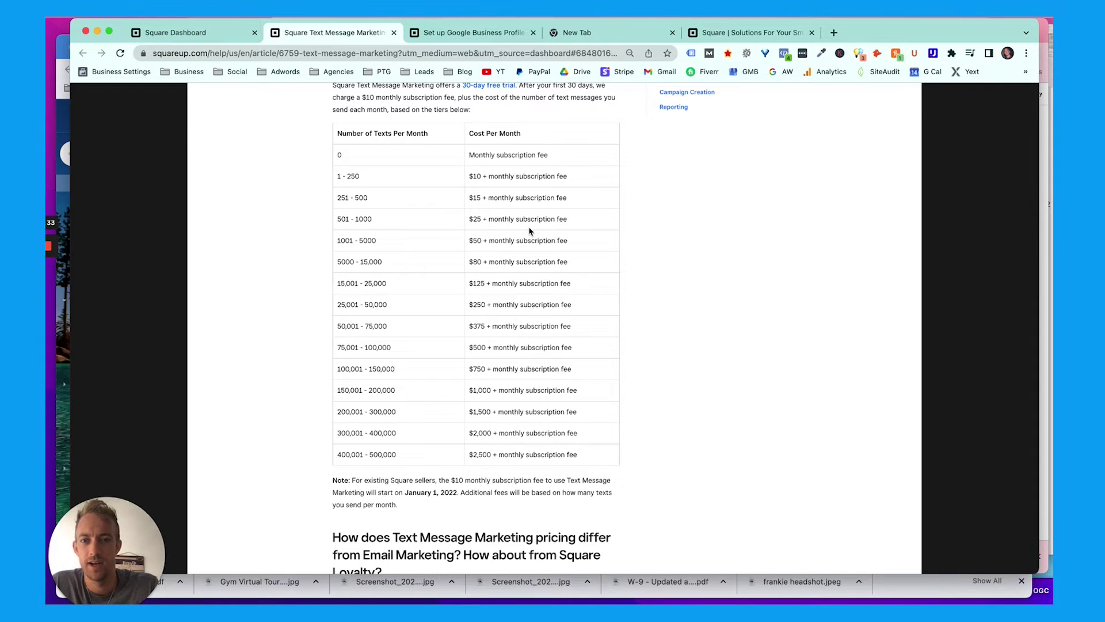
scroll(530, 230, "down", 3)
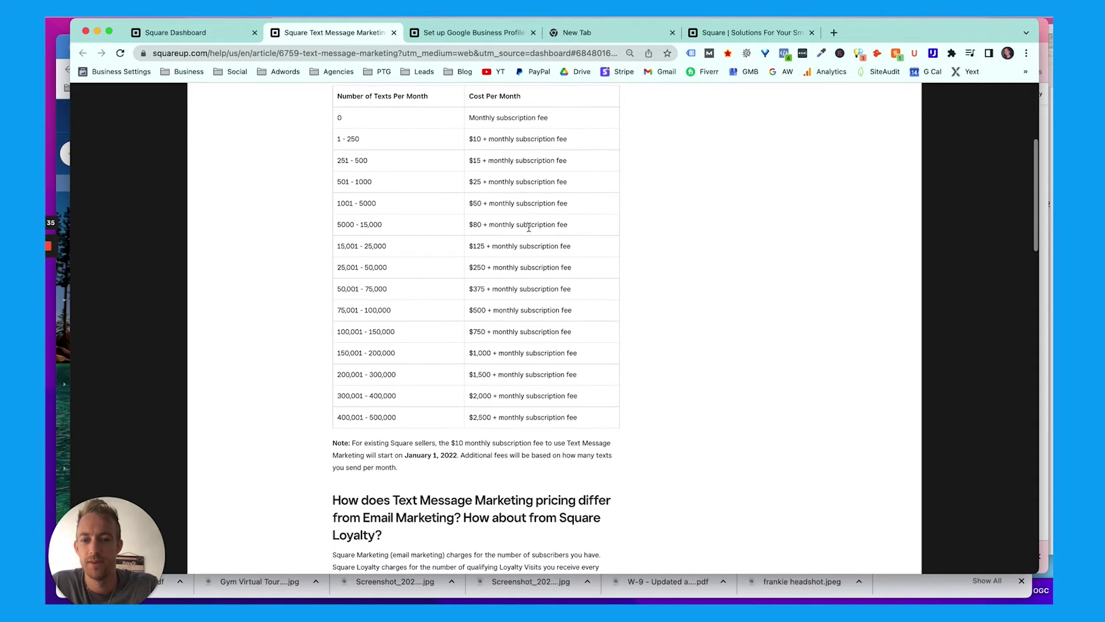
scroll(529, 228, "down", 10)
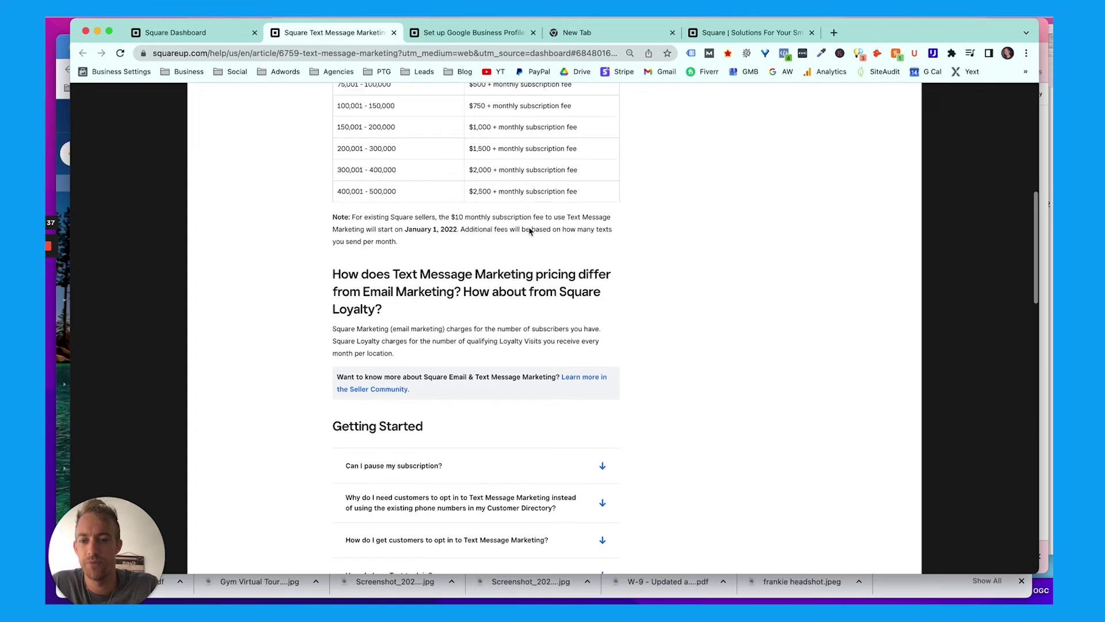
scroll(530, 231, "down", 20)
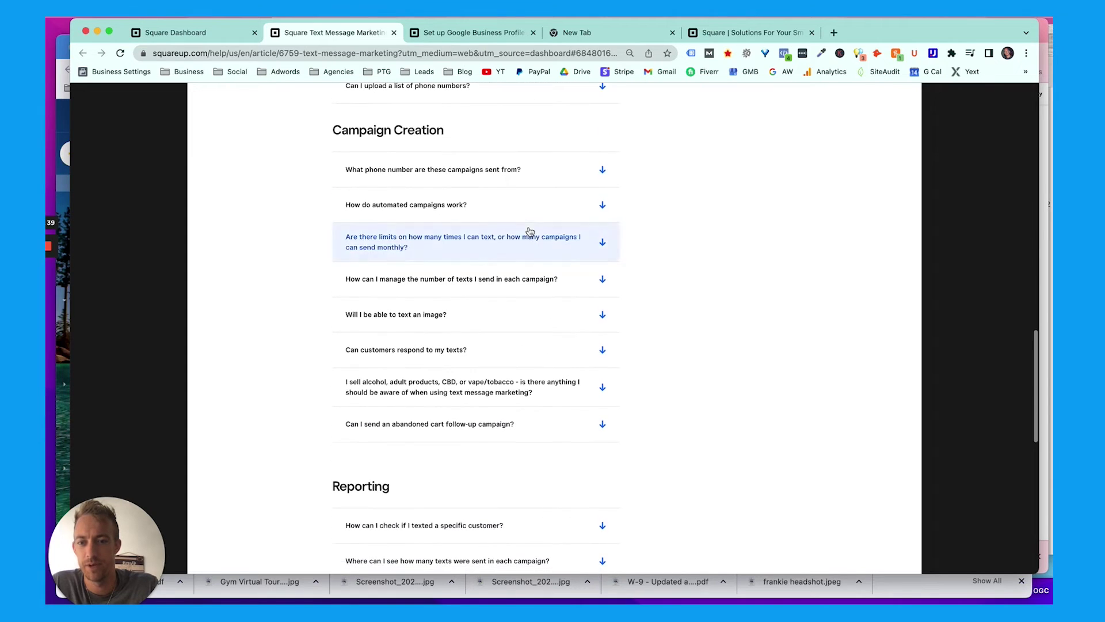
scroll(530, 231, "up", 20)
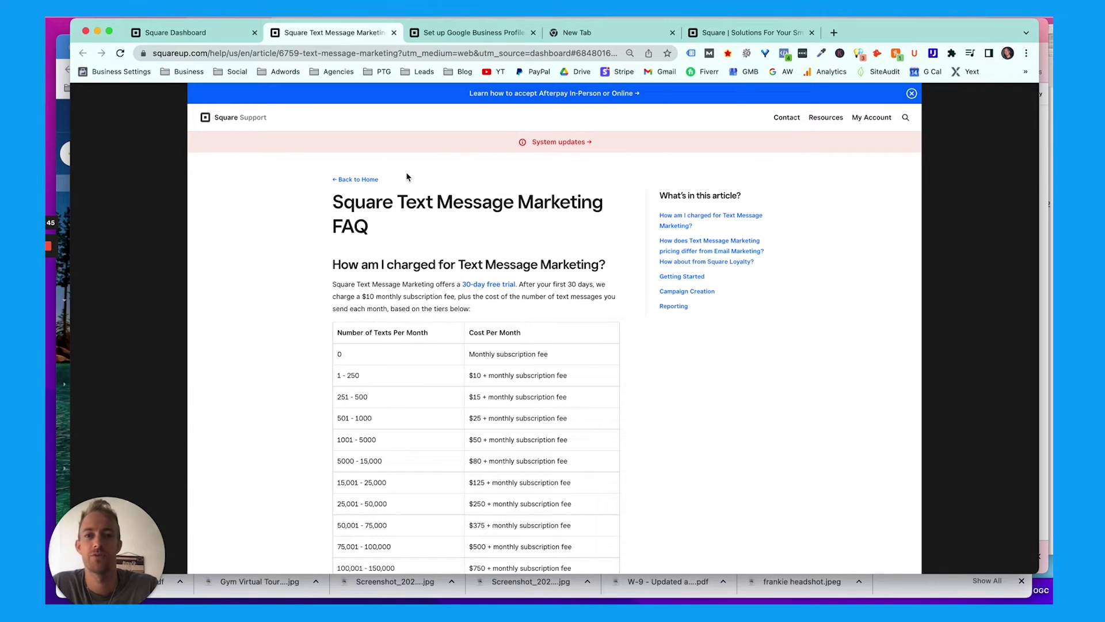
- Back in setup, step through the text marketing feature tour until it closes
left_click(220, 37)
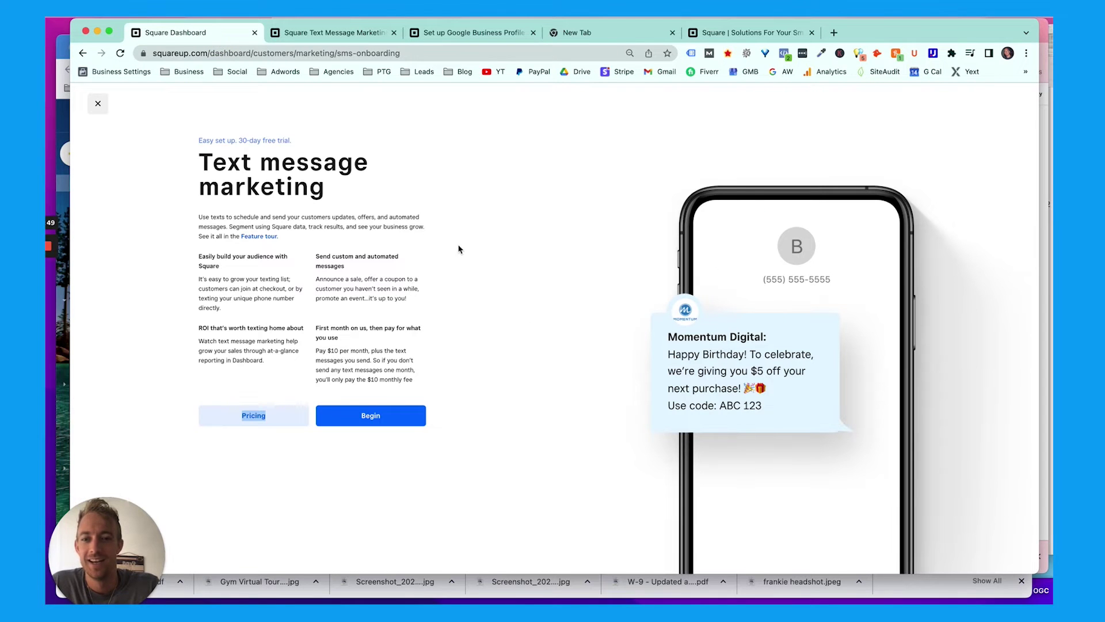
triple_click(290, 279)
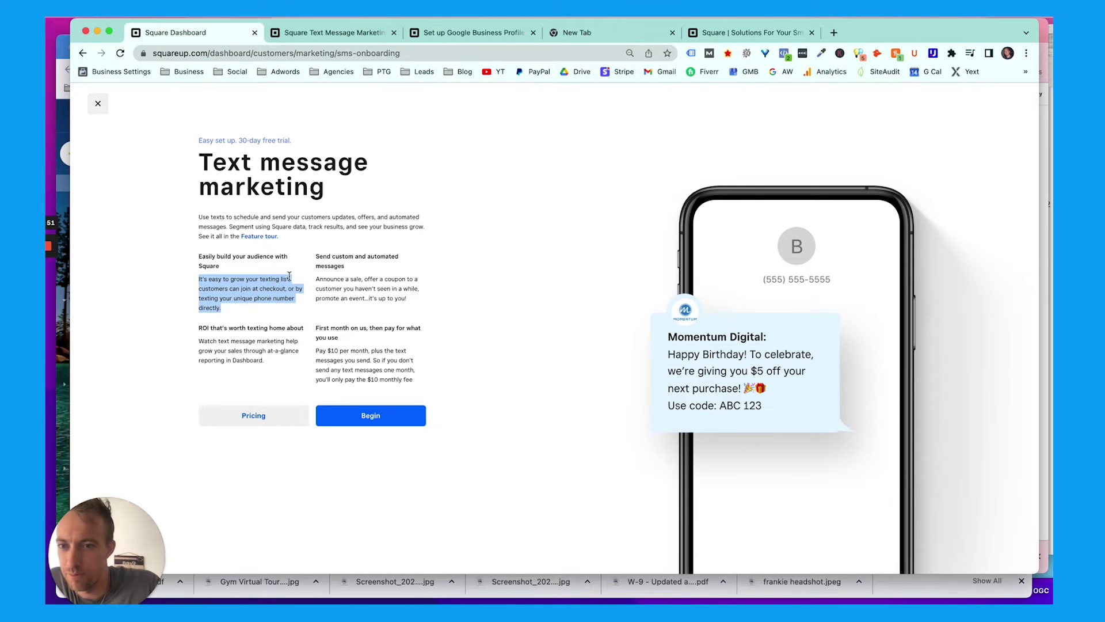
left_click(261, 238)
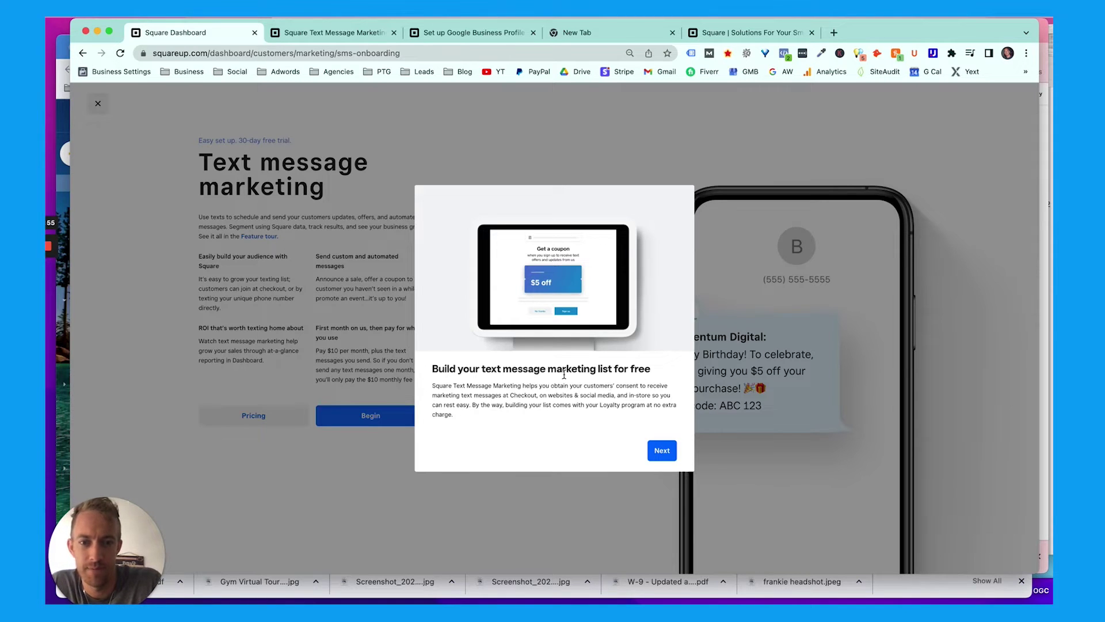
left_click(663, 450)
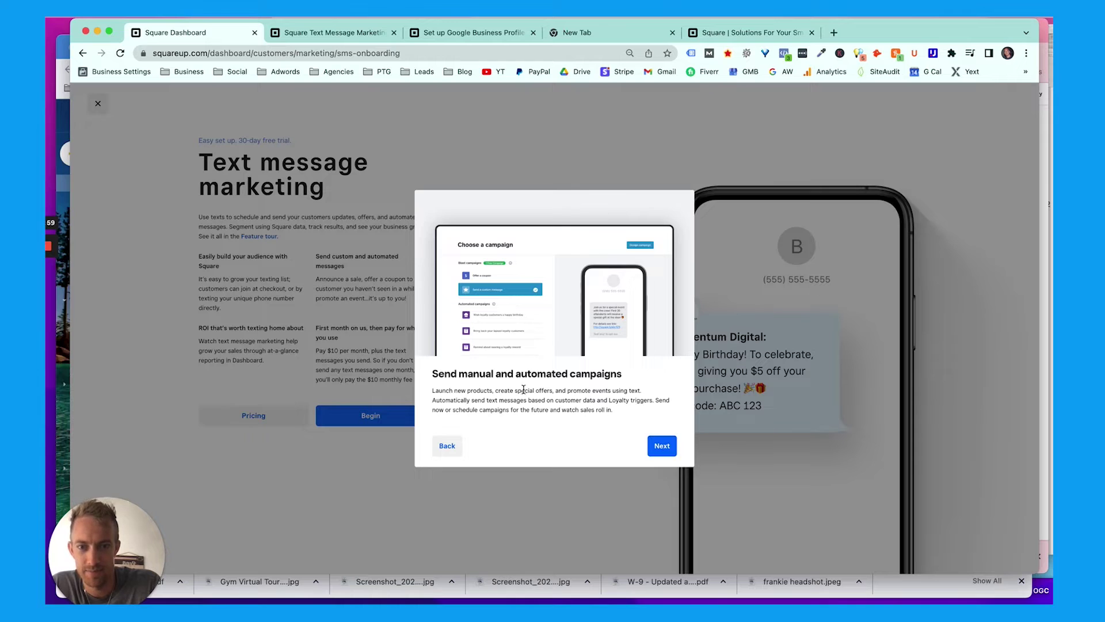
left_click(661, 452)
triple_click(554, 407)
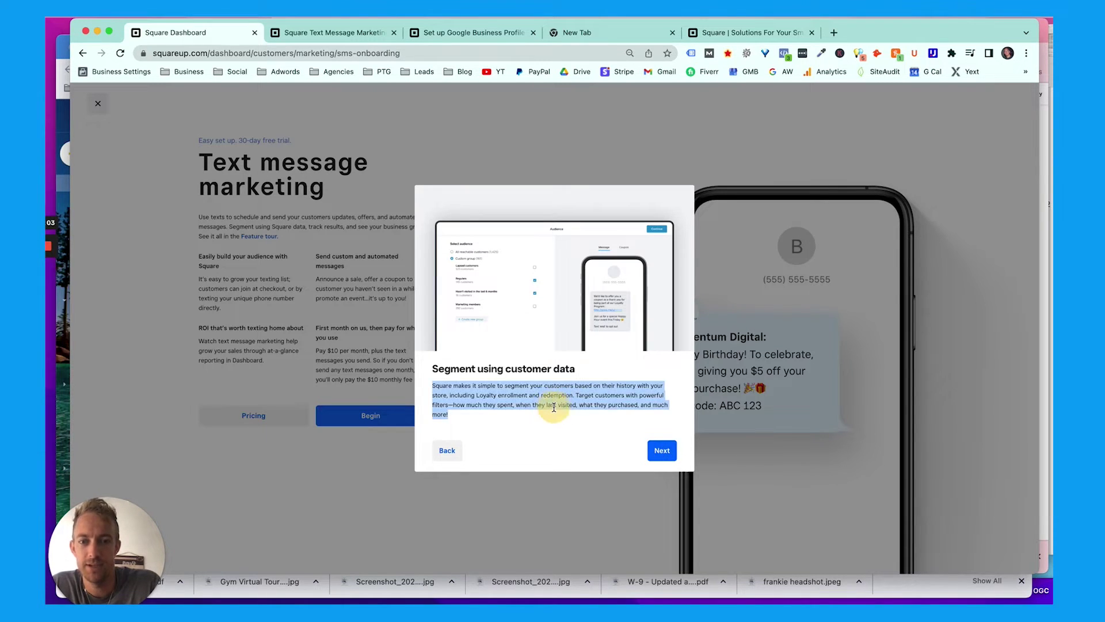
left_click(663, 452)
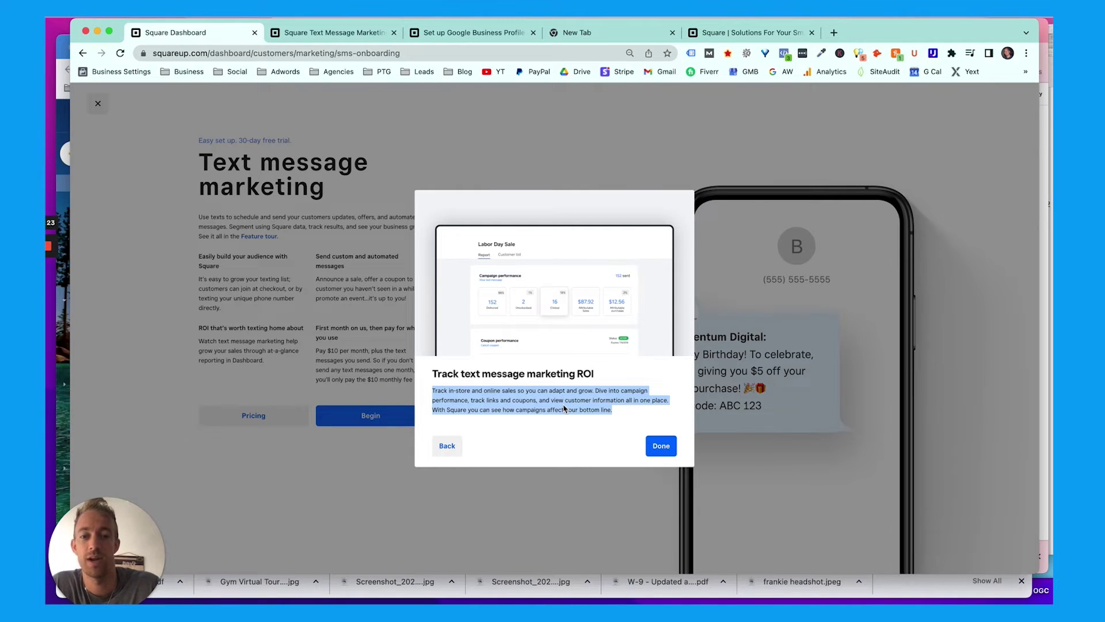
left_click(658, 445)
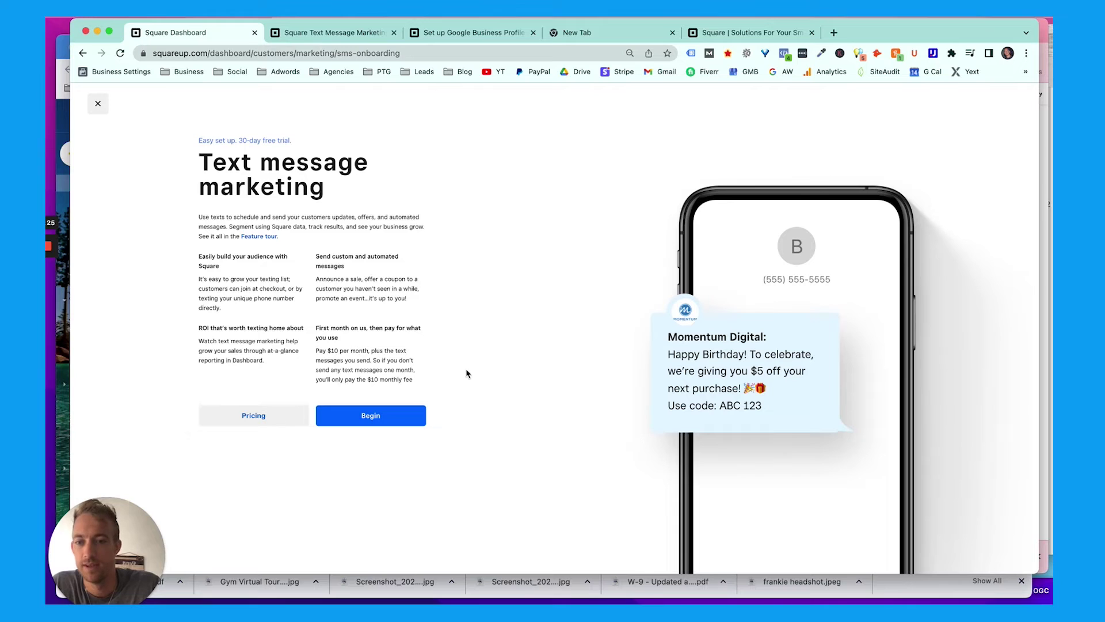
- Review the overview headings and $10-per-month pricing, then begin the setup
left_click_drag(200, 259, 236, 265)
left_click_drag(345, 266, 309, 254)
triple_click(256, 327)
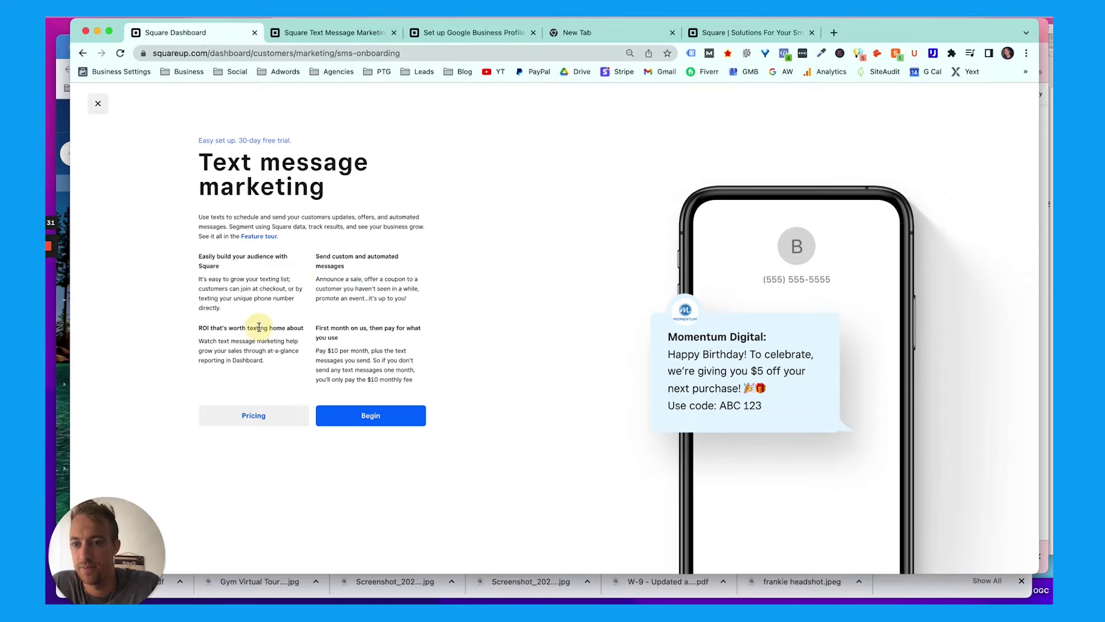
triple_click(351, 327)
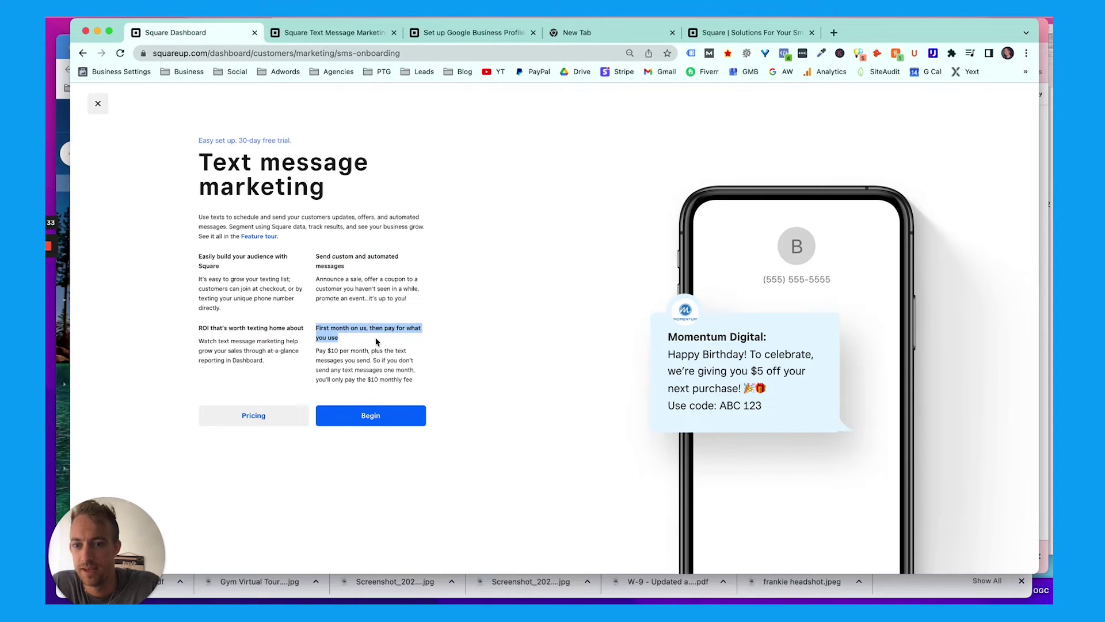
left_click(365, 341)
left_click_drag(359, 344, 321, 322)
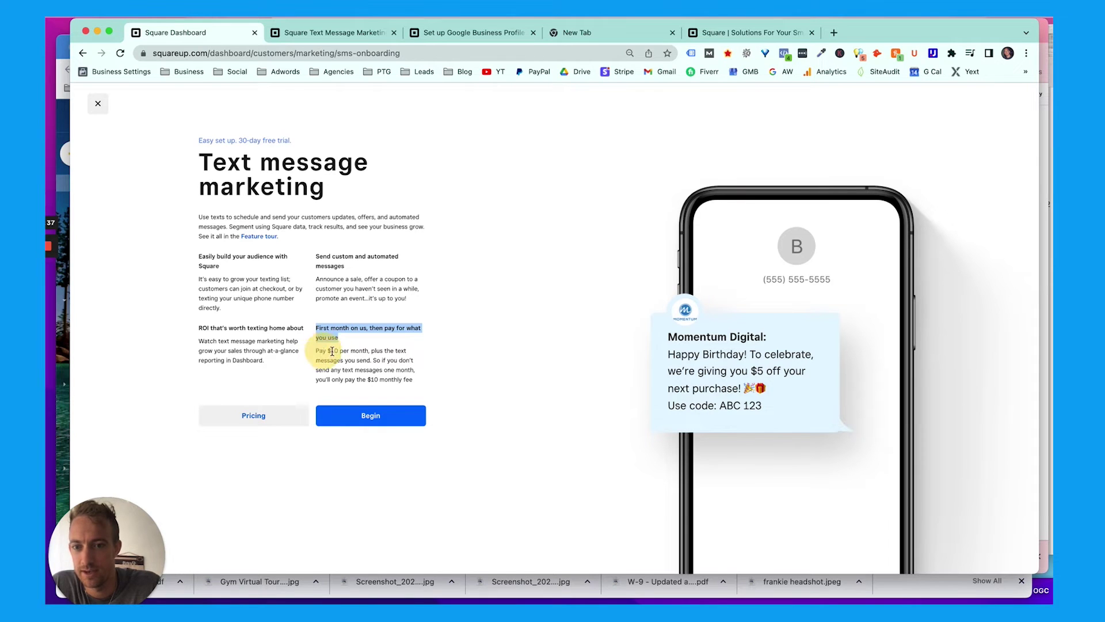
left_click(393, 379)
triple_click(392, 379)
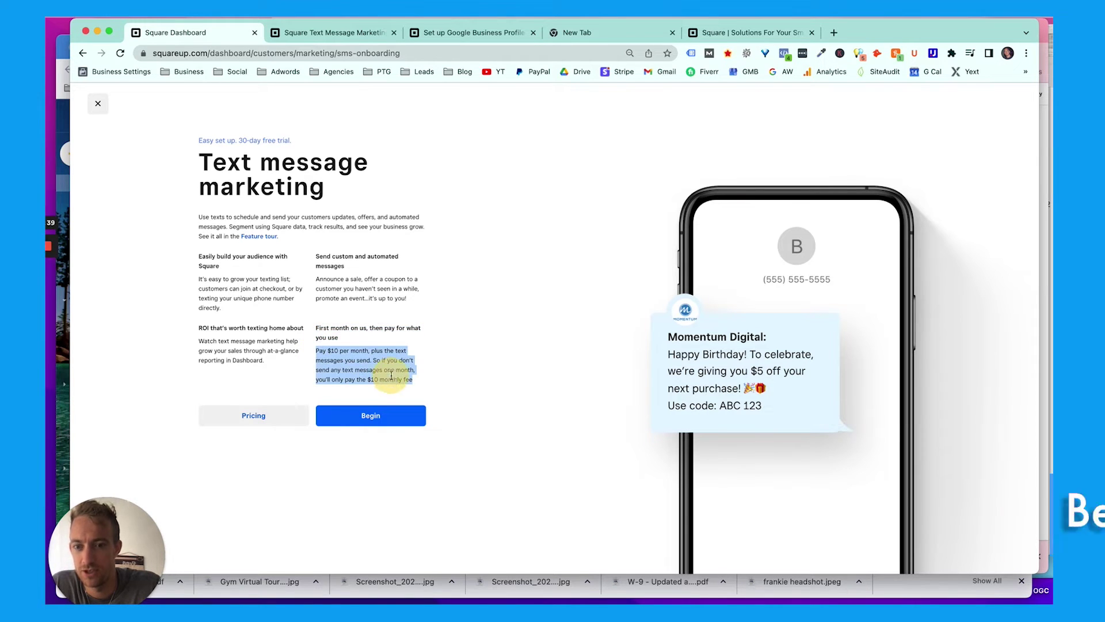
left_click(371, 415)
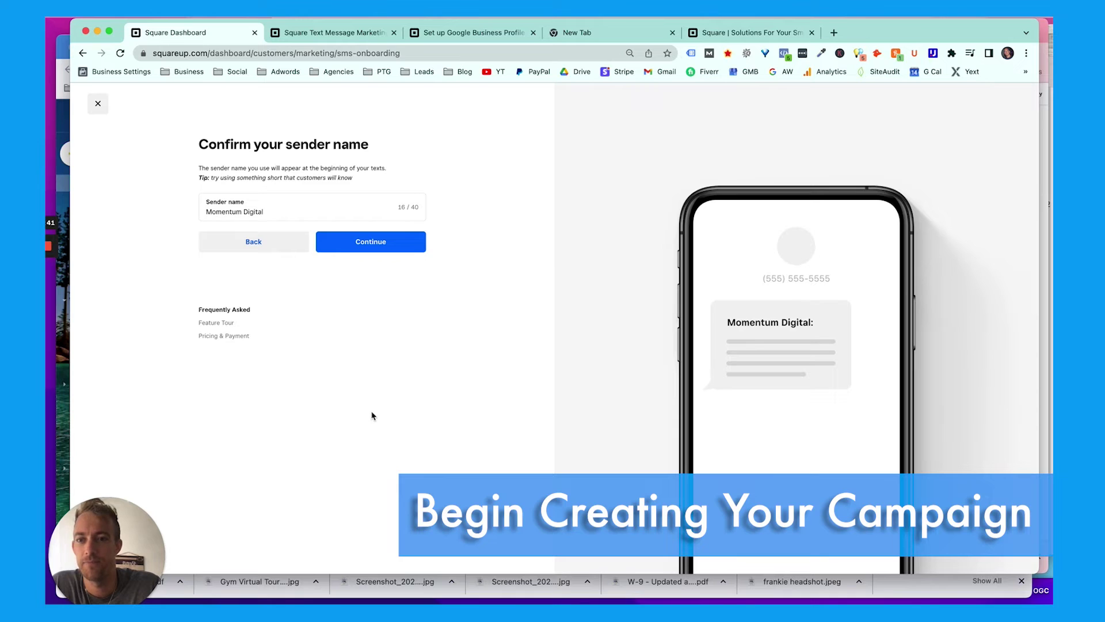
- Keep Momentum Digital as the sender name and continue
triple_click(287, 212)
left_click(357, 184)
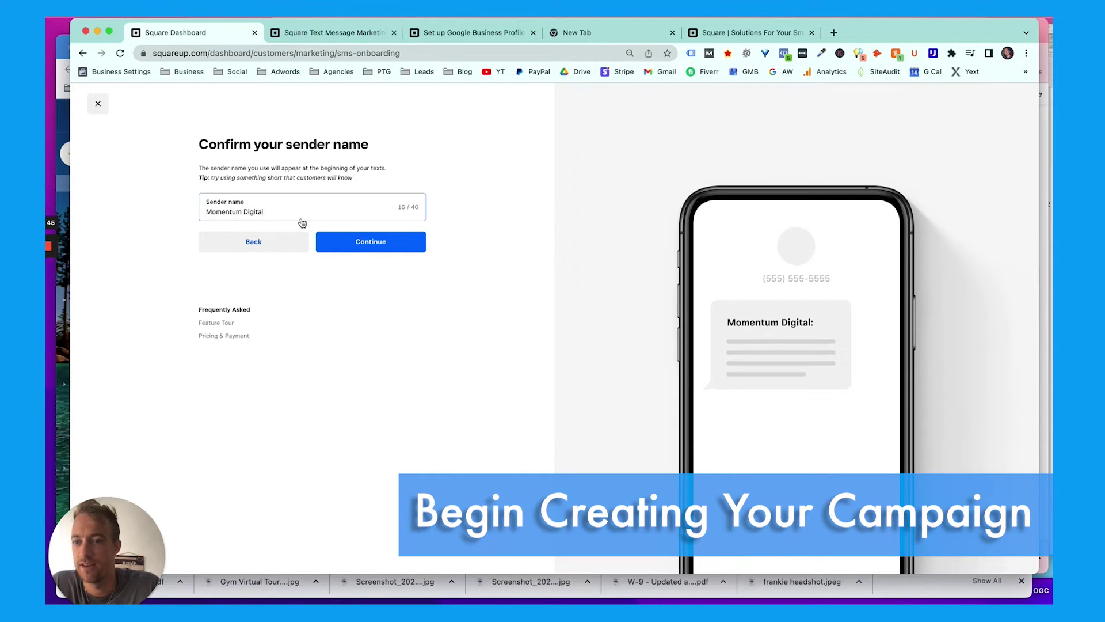
left_click(359, 242)
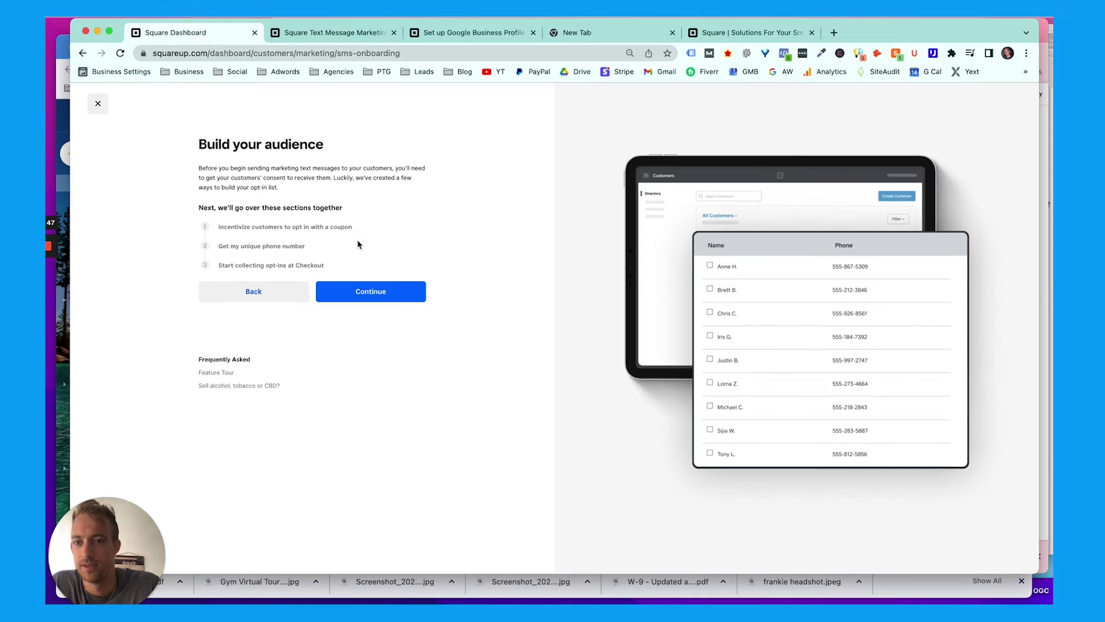
- Review the Build your audience steps and continue to coupon setup
triple_click(272, 188)
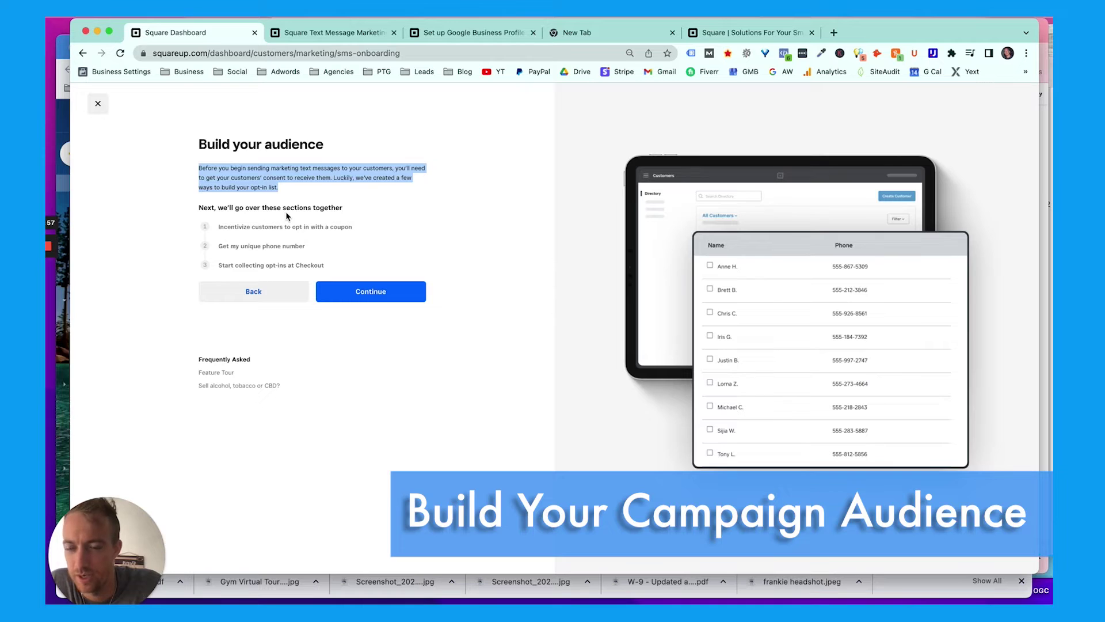
triple_click(287, 209)
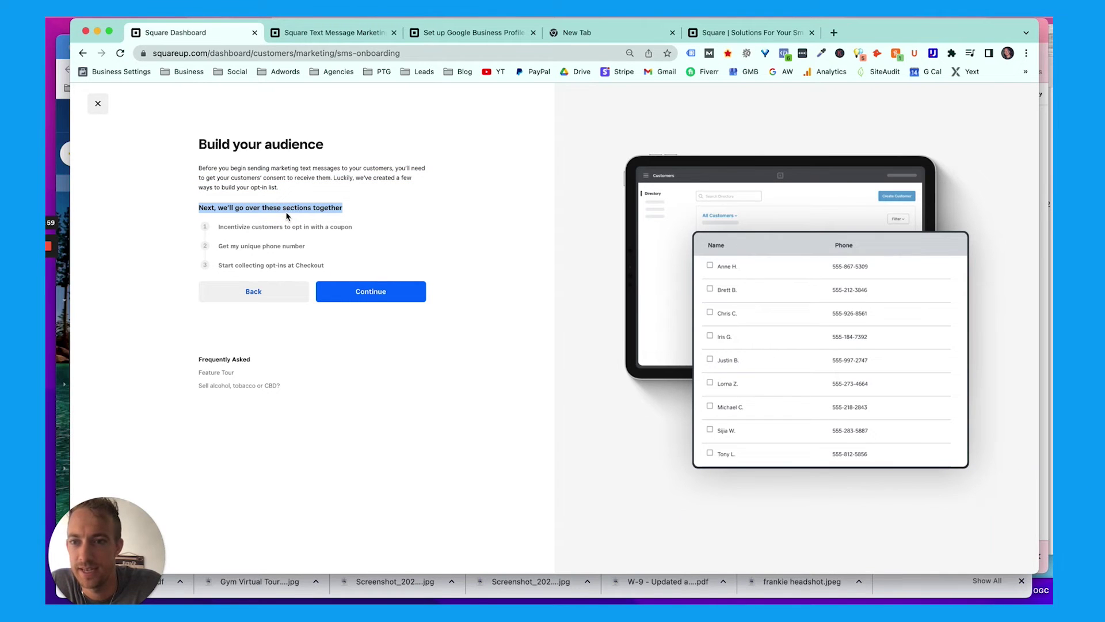
left_click(280, 210)
left_click(280, 211)
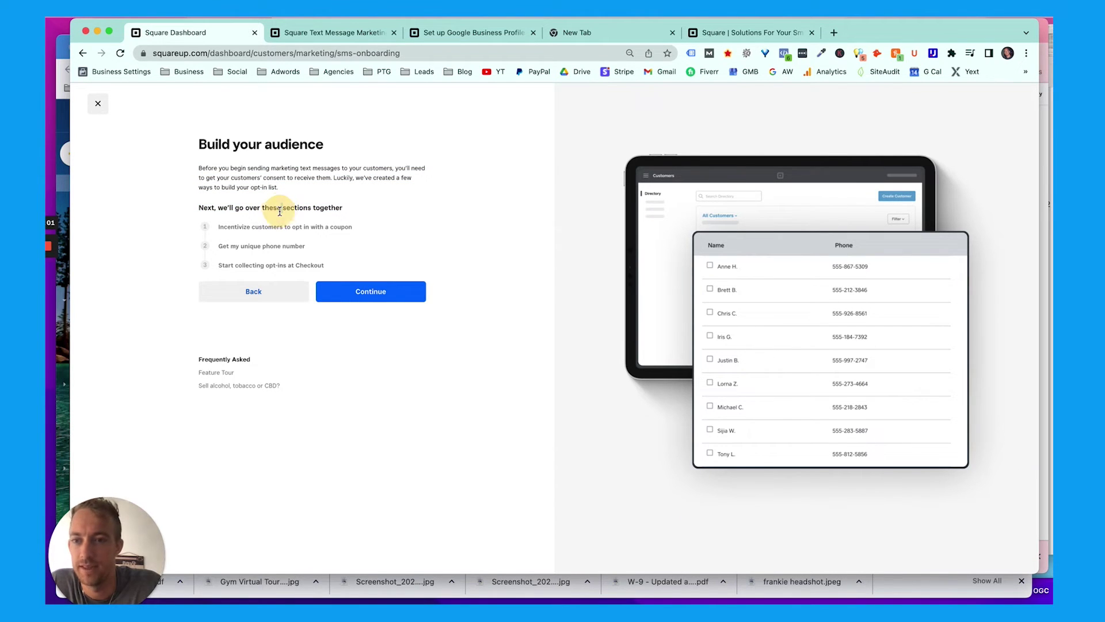
left_click_drag(353, 212, 183, 209)
triple_click(263, 226)
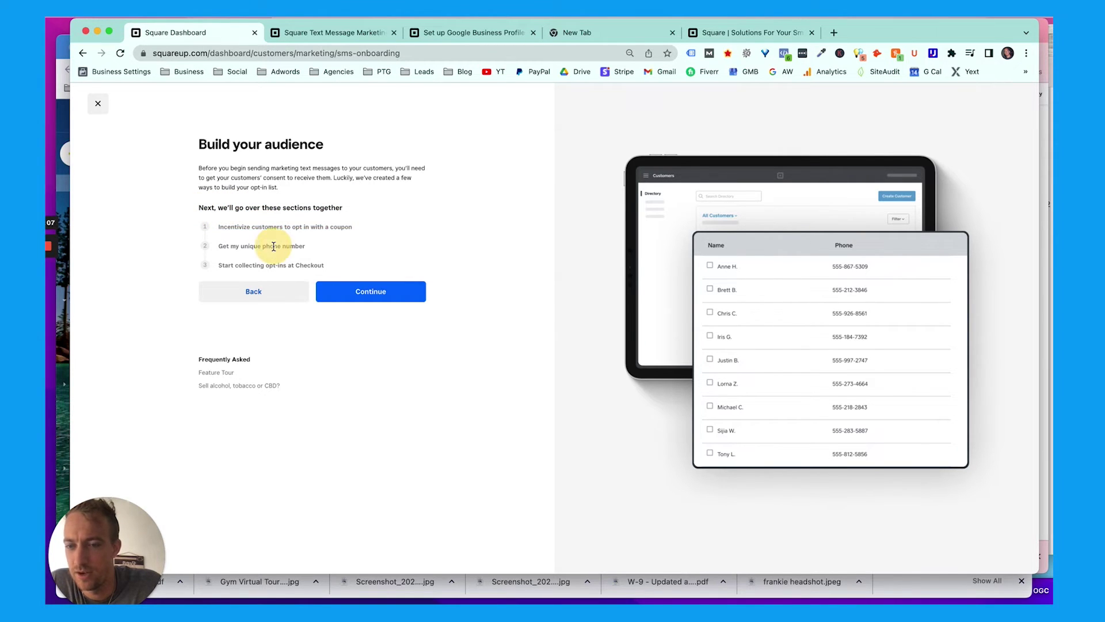
triple_click(273, 245)
triple_click(272, 265)
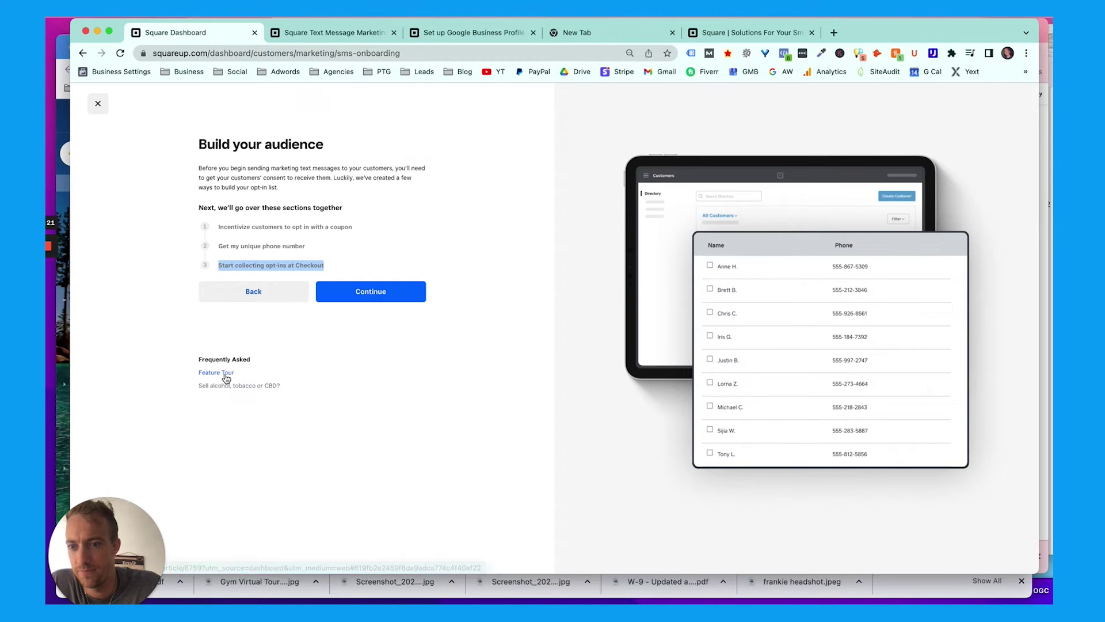
left_click(355, 289)
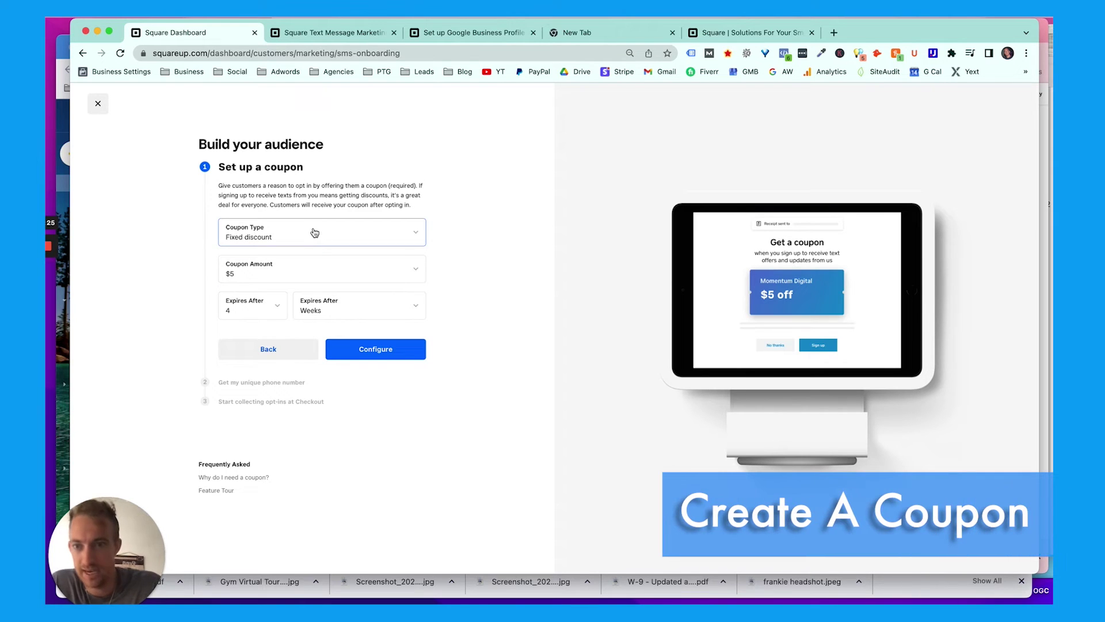
- Make the coupon 10% percentage off with a $1000 maximum value
triple_click(312, 198)
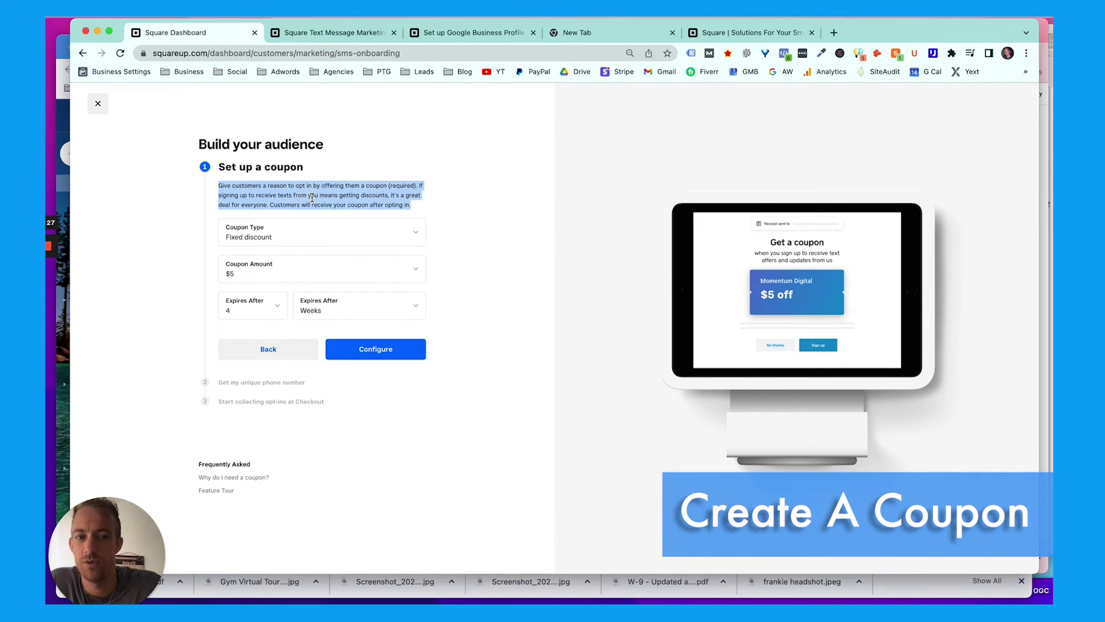
left_click(298, 239)
left_click(296, 288)
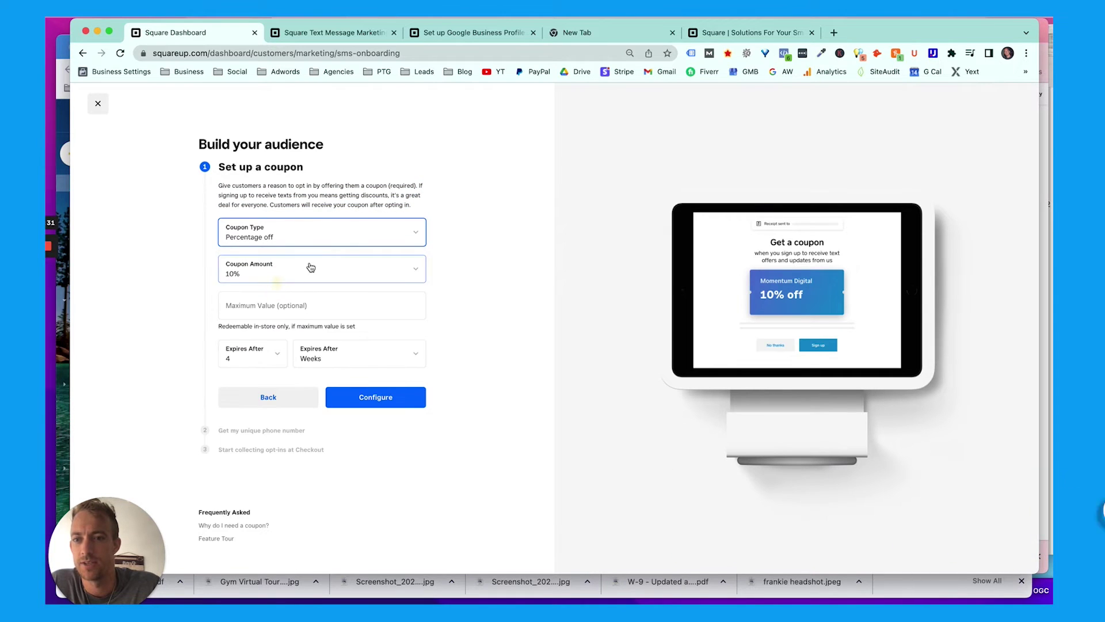
left_click(289, 275)
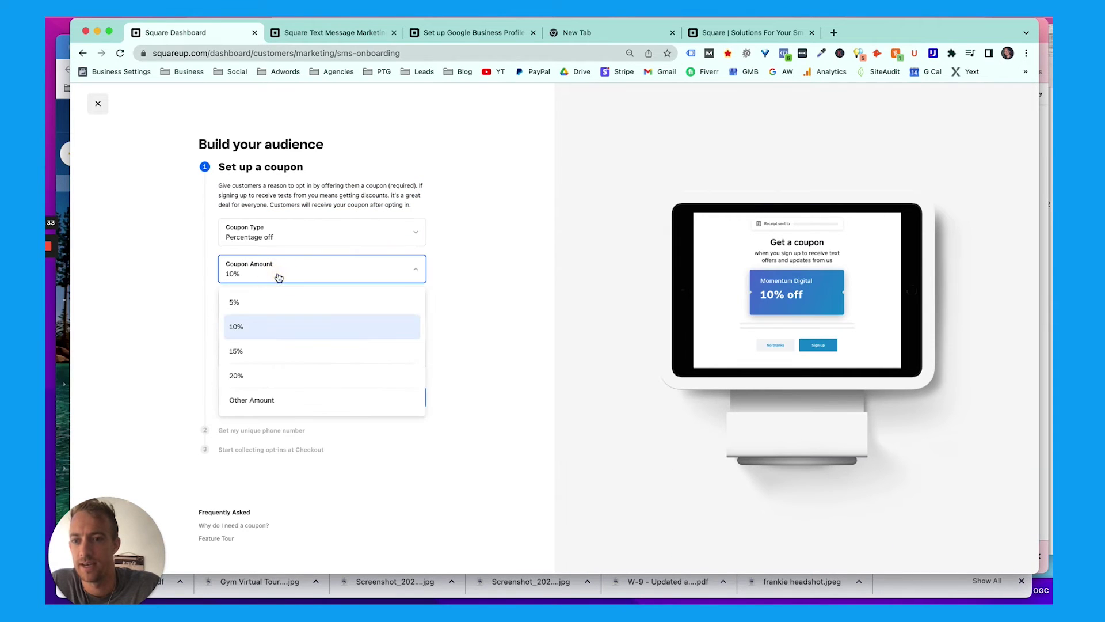
left_click(255, 324)
left_click(329, 305)
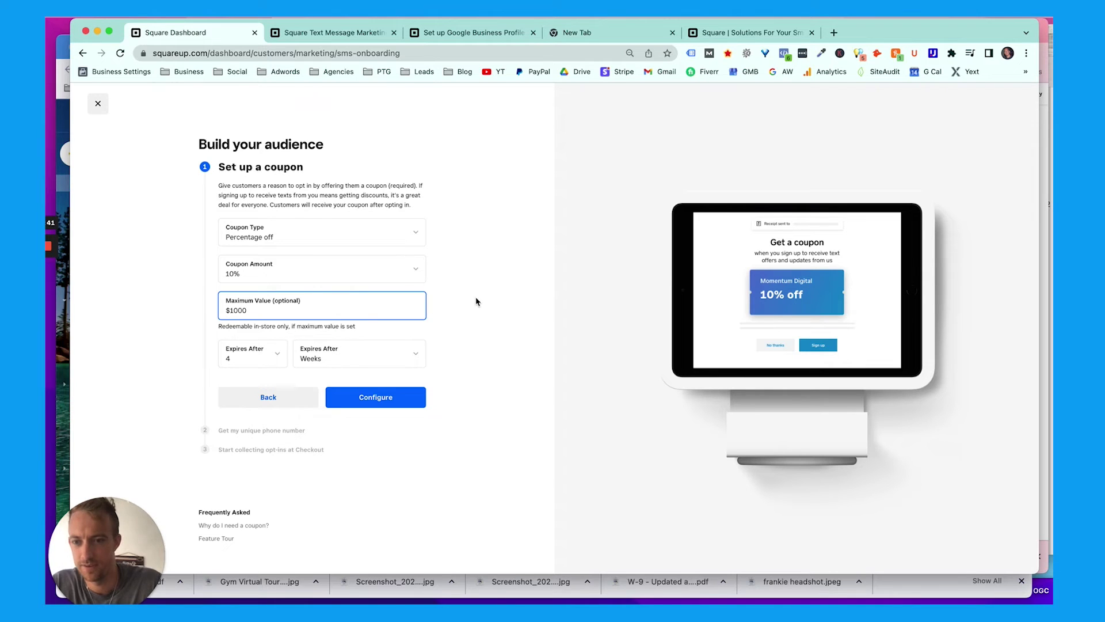
- Set the coupon to expire after 3 Months and save it
left_click(267, 362)
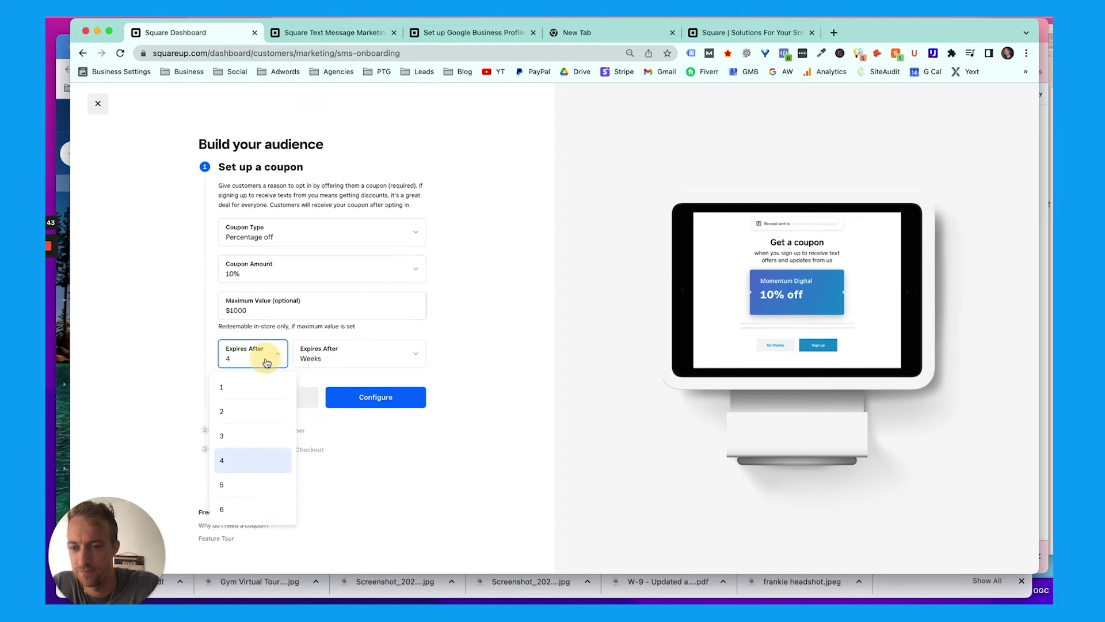
left_click(234, 388)
left_click(320, 359)
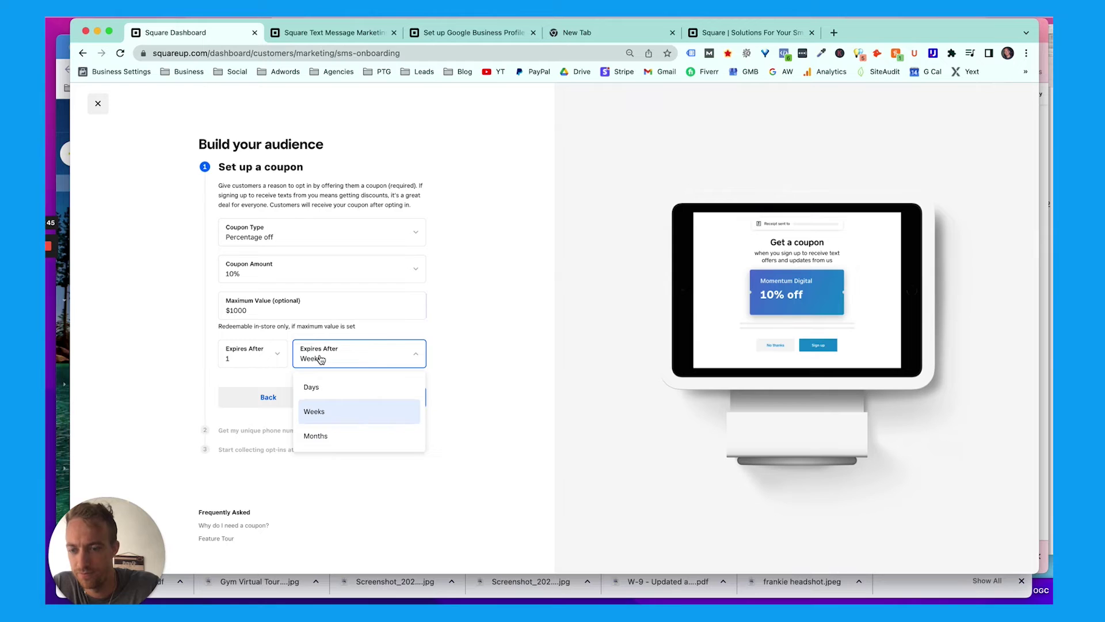
left_click(267, 361)
left_click(234, 436)
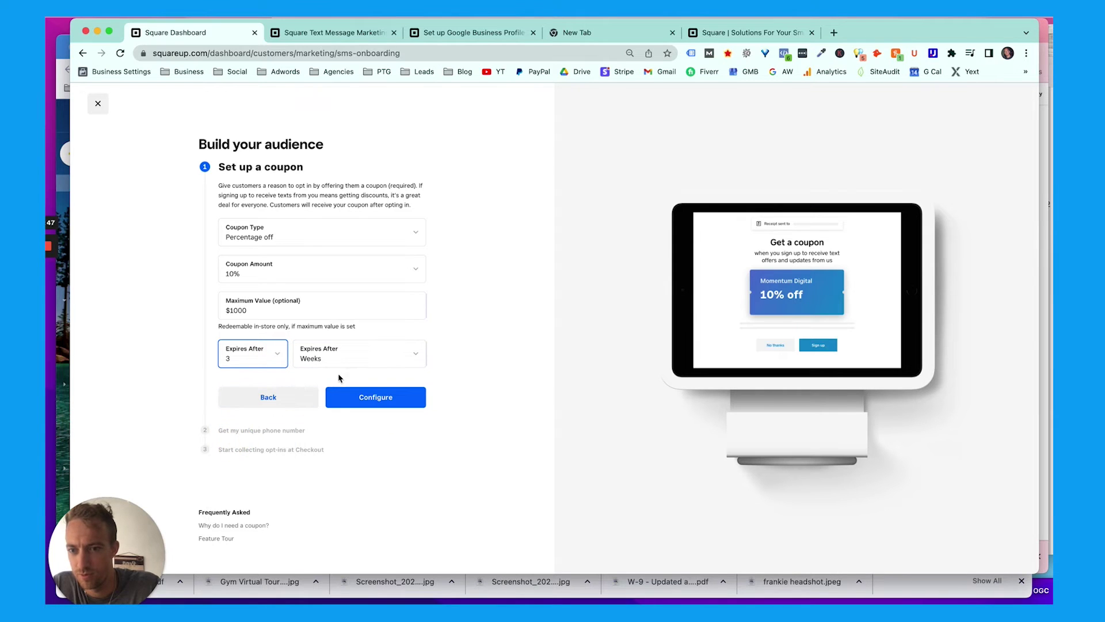
left_click(358, 358)
left_click(320, 434)
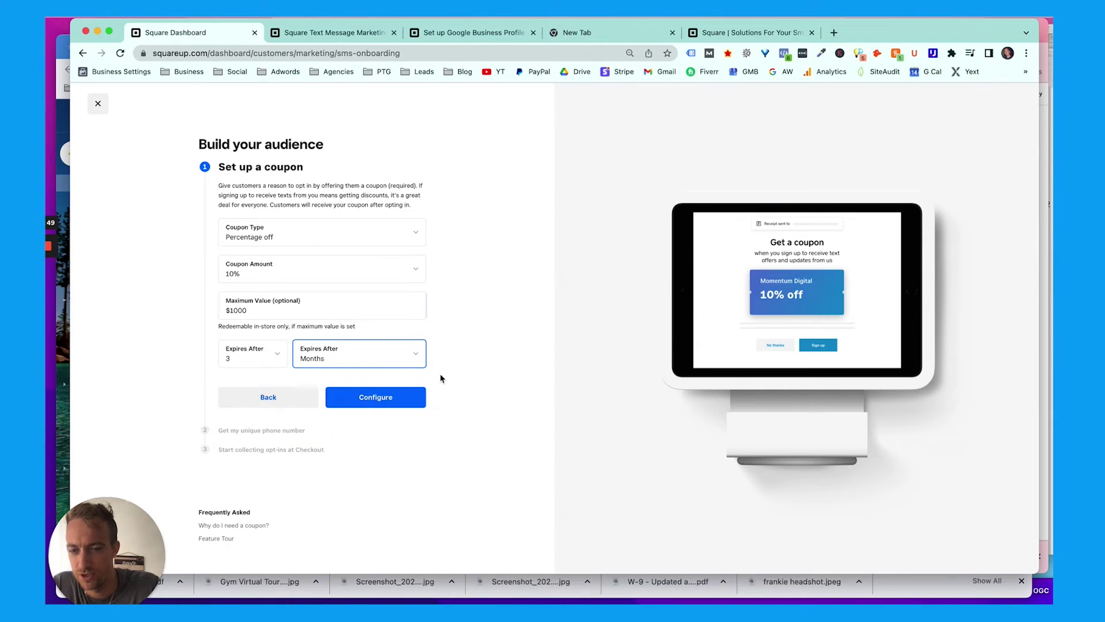
left_click(389, 398)
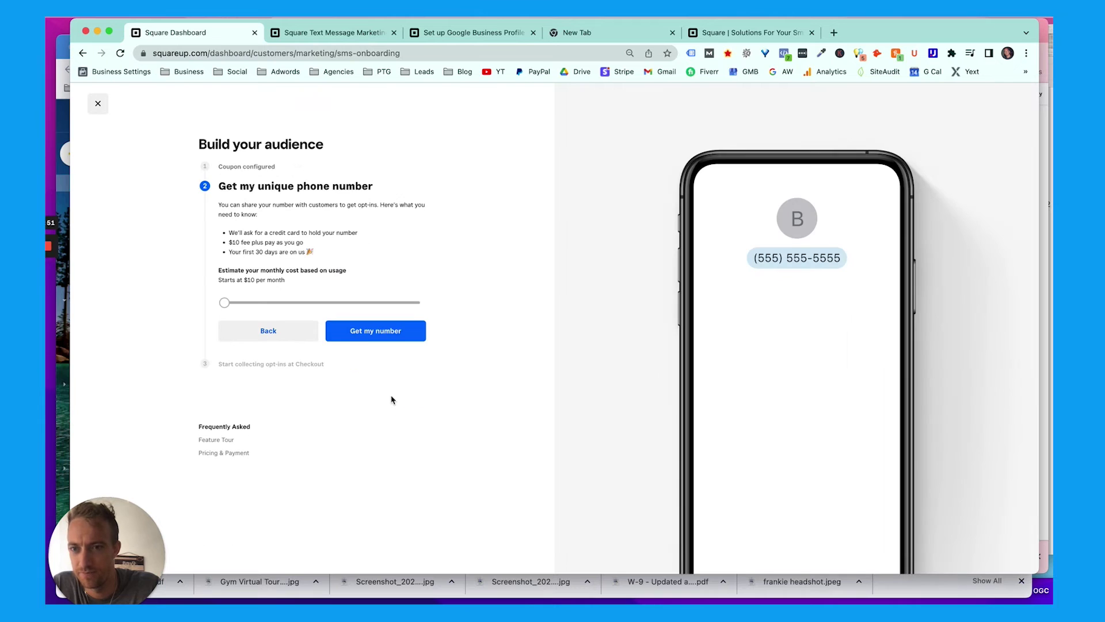
- Review the number terms and set the usage estimate to 1,000 messages ($35)
triple_click(266, 190)
triple_click(259, 213)
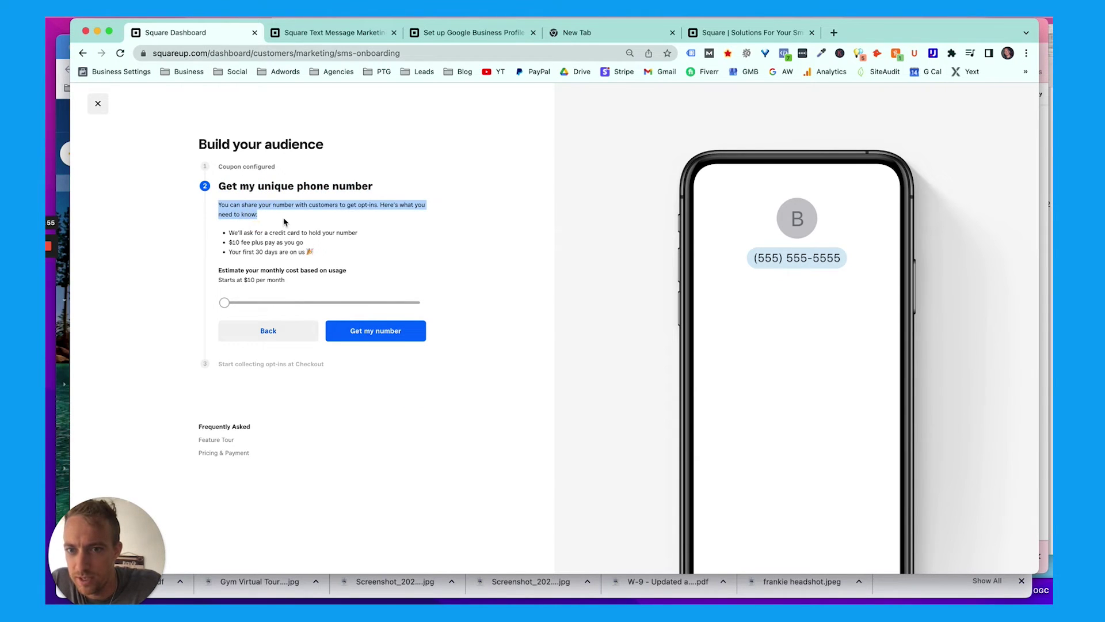
left_click(284, 221)
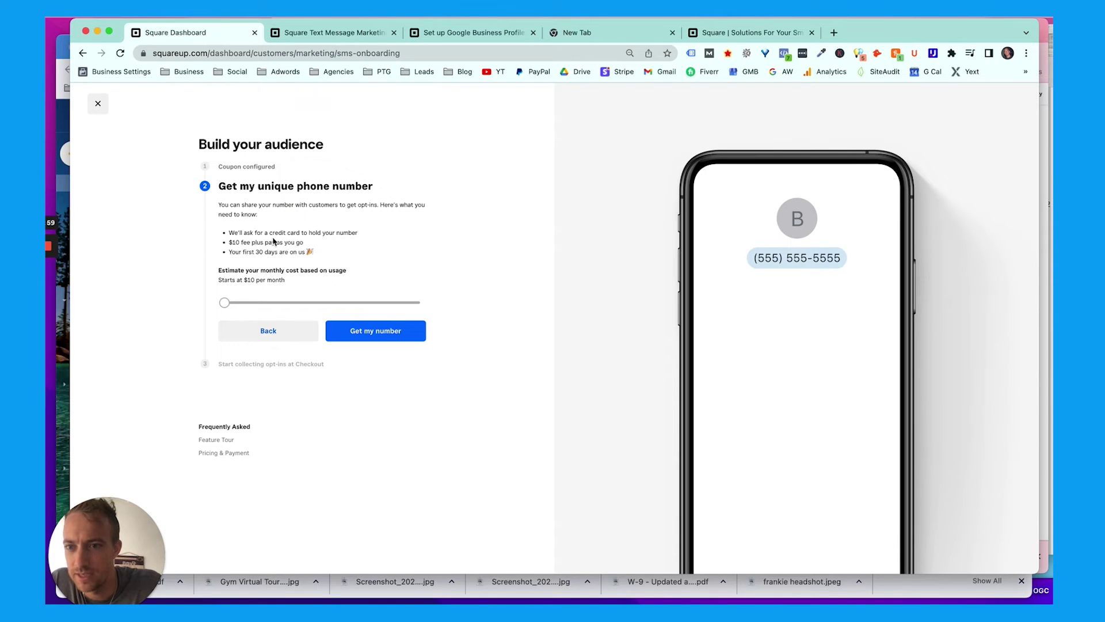
triple_click(277, 235)
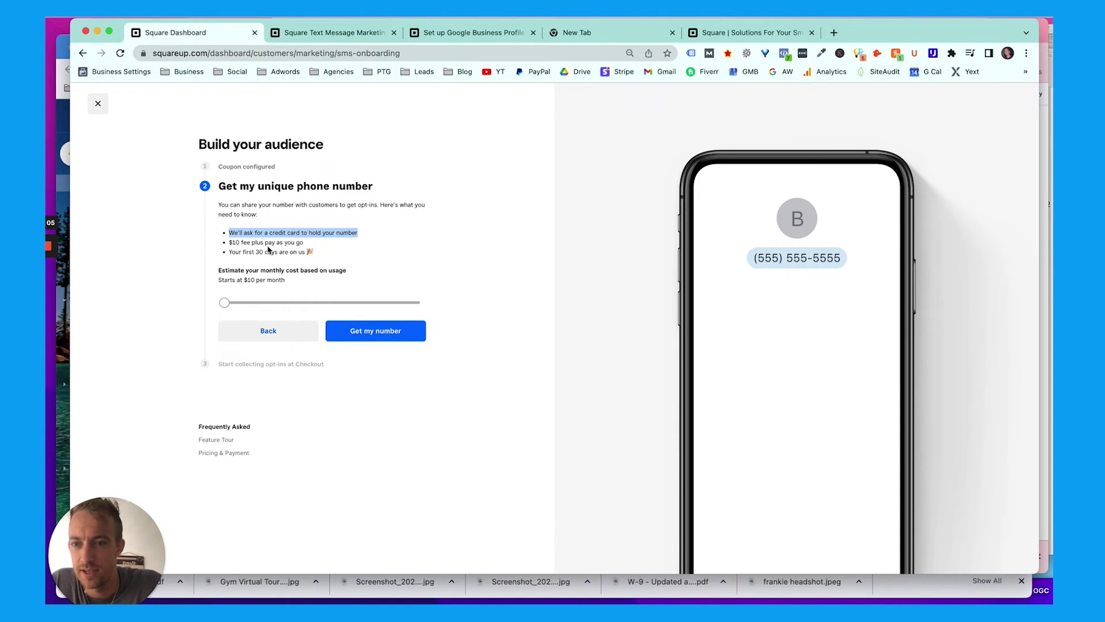
triple_click(267, 242)
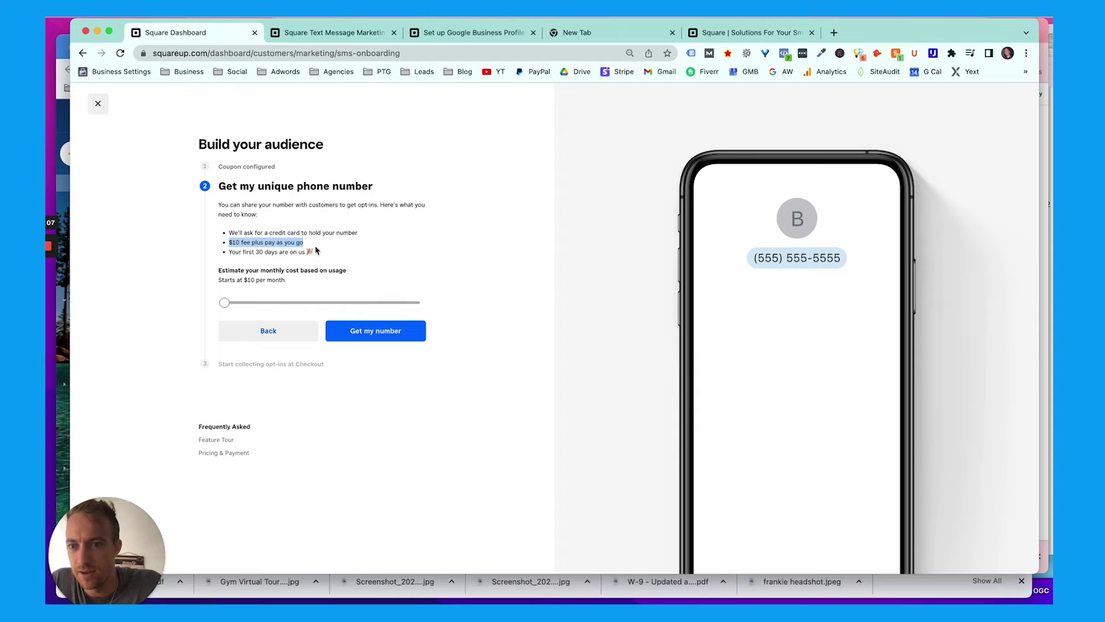
triple_click(278, 252)
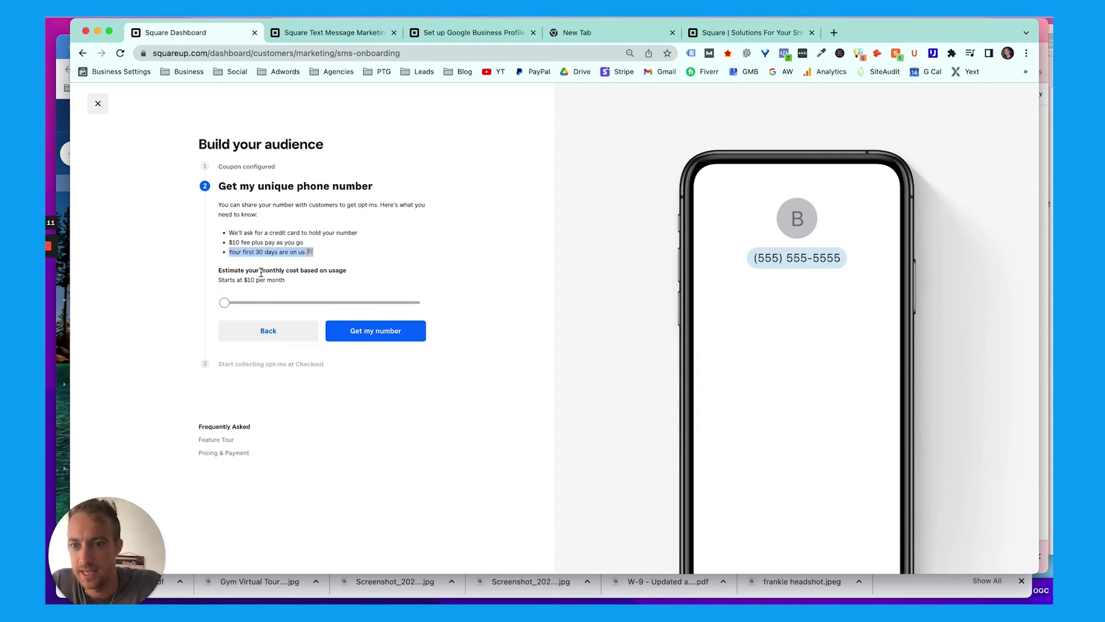
triple_click(260, 270)
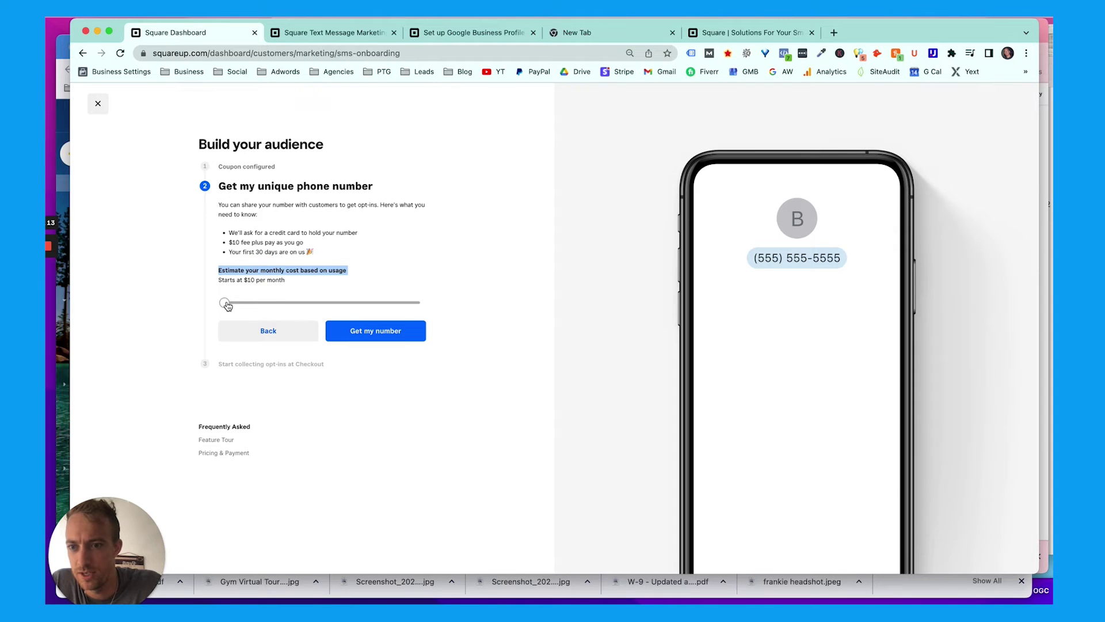
left_click_drag(226, 304, 303, 304)
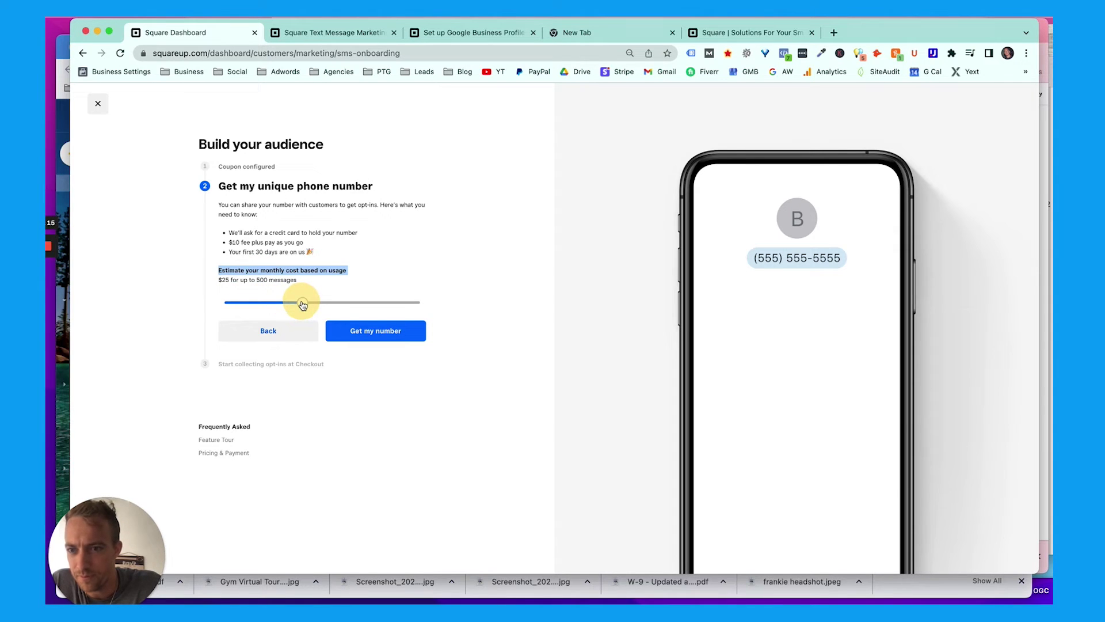
left_click_drag(303, 305, 340, 306)
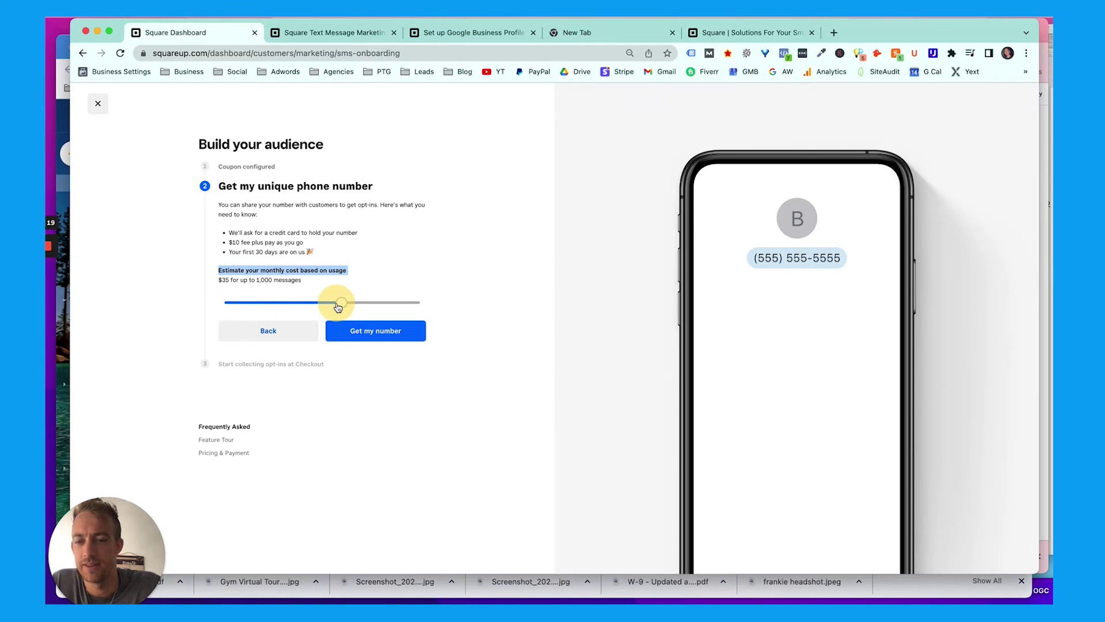
left_click_drag(339, 307, 373, 307)
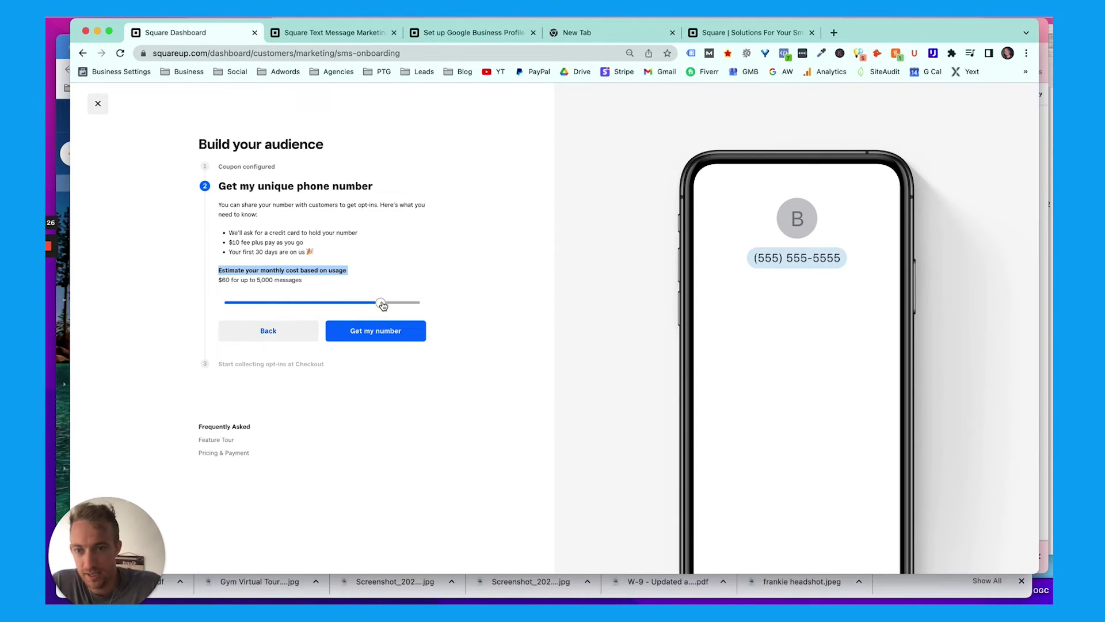
left_click_drag(383, 306, 362, 307)
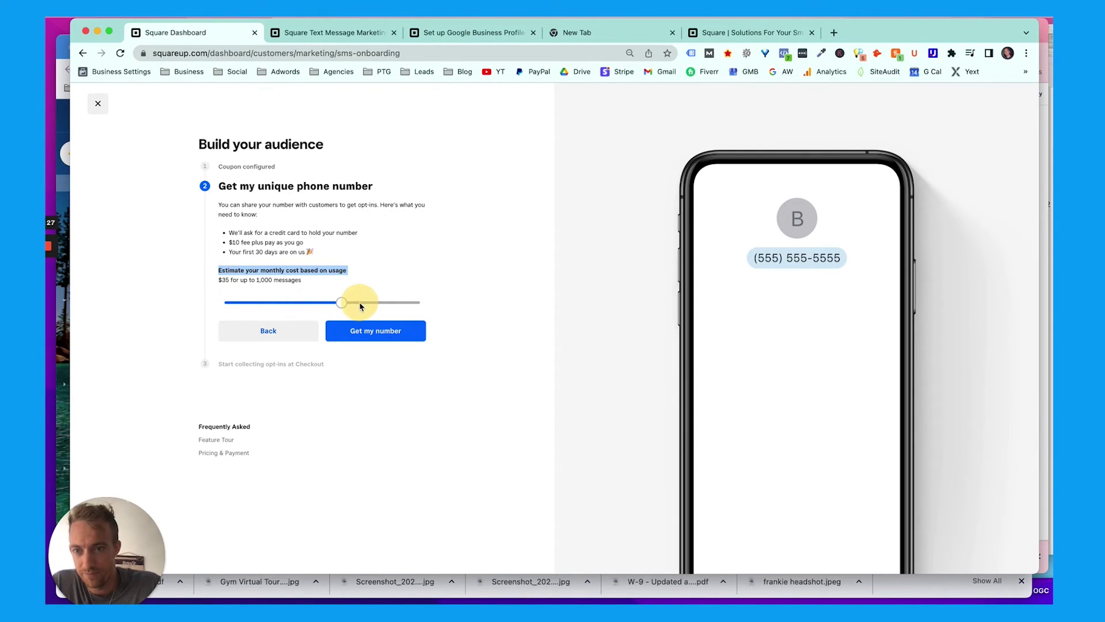
- Request a unique texting number and subscribe to Square Text Message Marketing
left_click(372, 333)
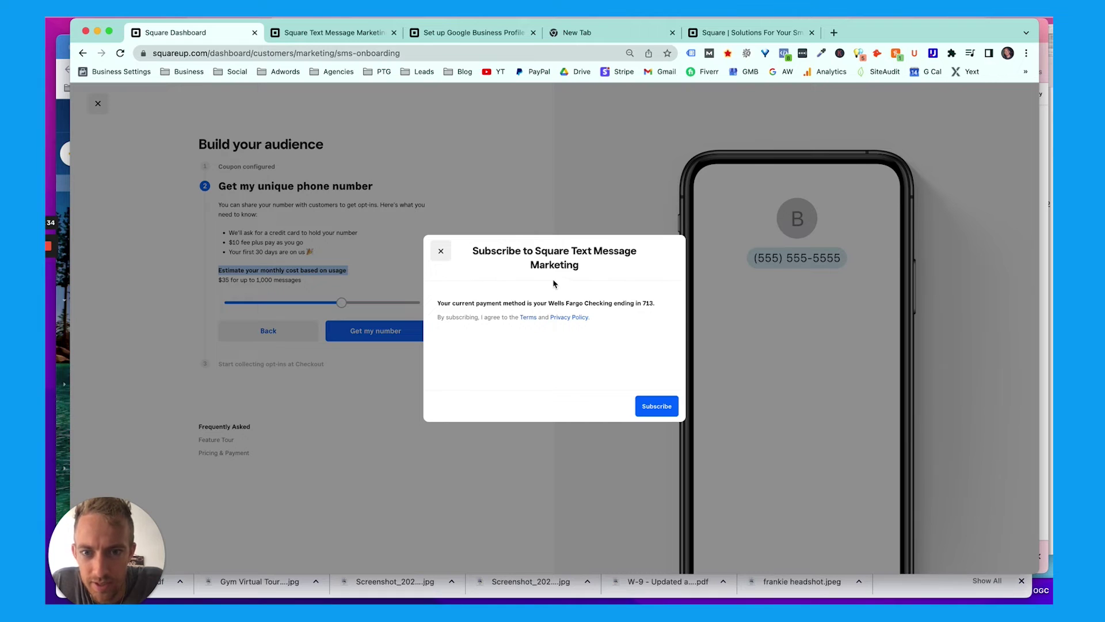
triple_click(489, 317)
triple_click(526, 302)
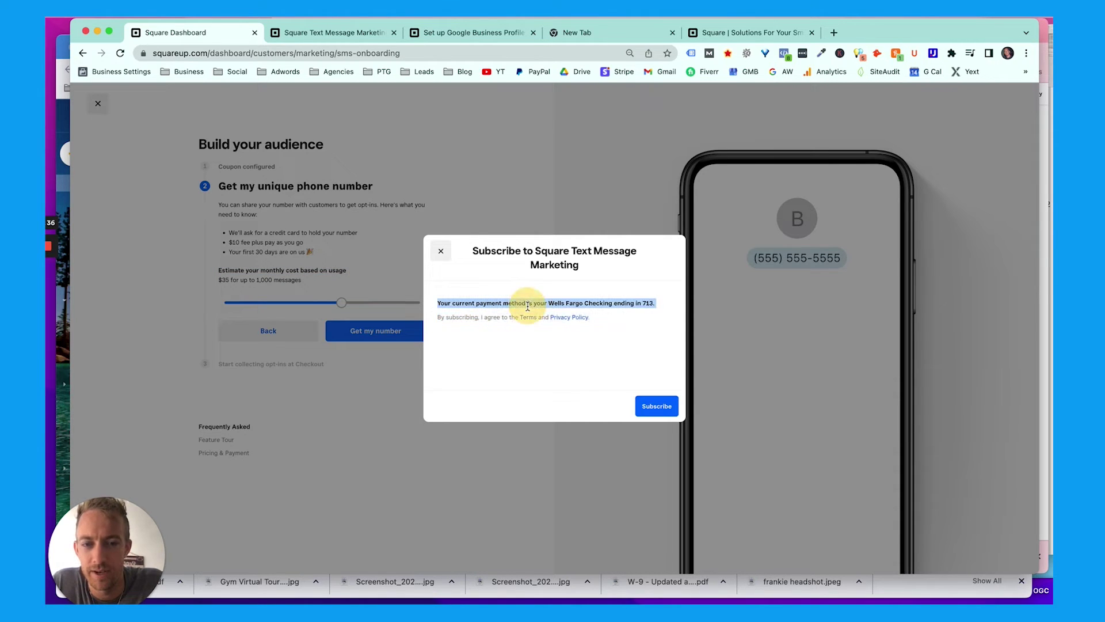
left_click(655, 407)
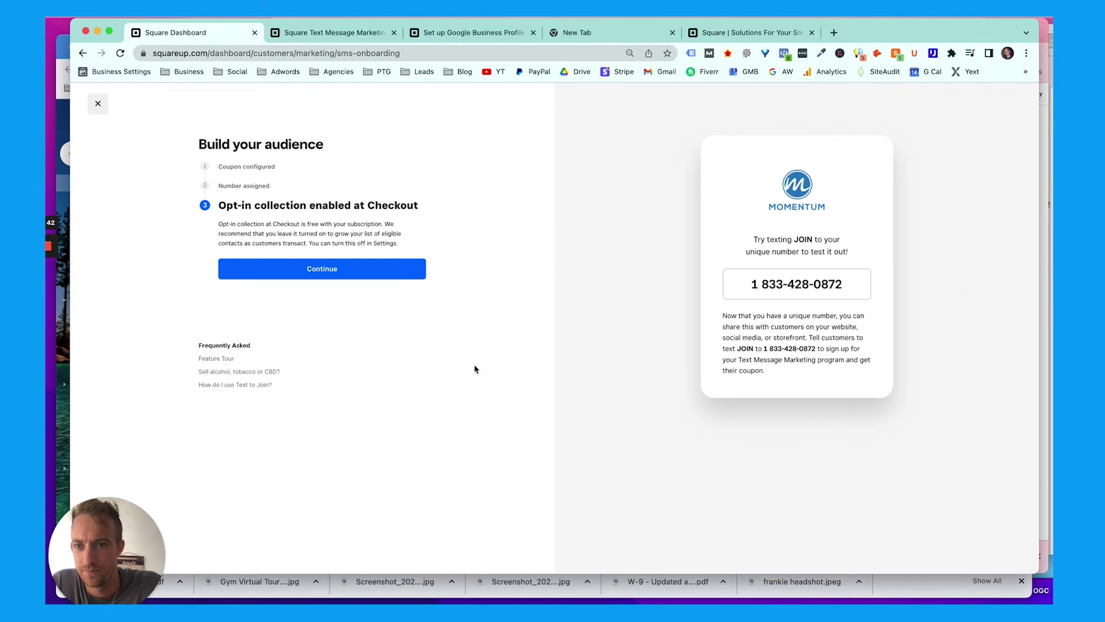
- Review the opt-in collection at Checkout step and complete Text to Join
triple_click(294, 207)
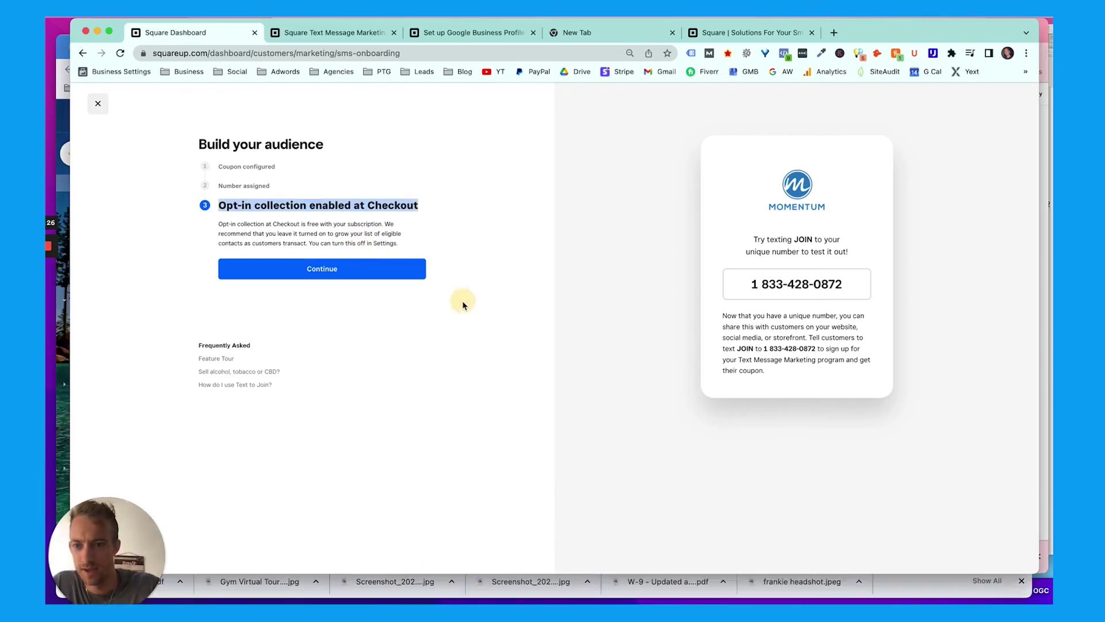
triple_click(303, 242)
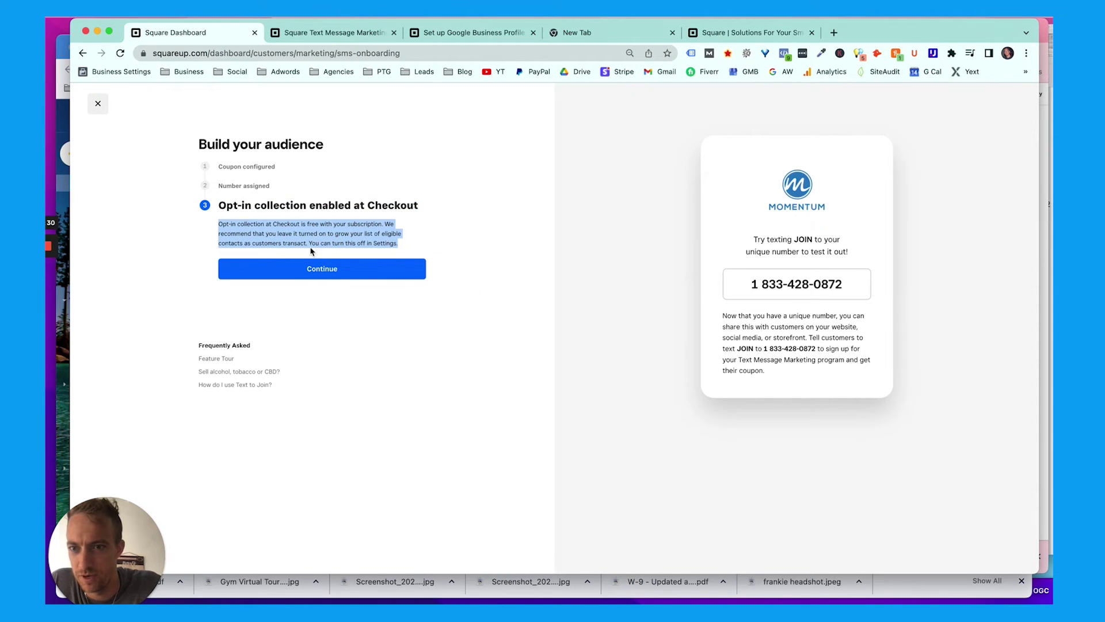
left_click(329, 270)
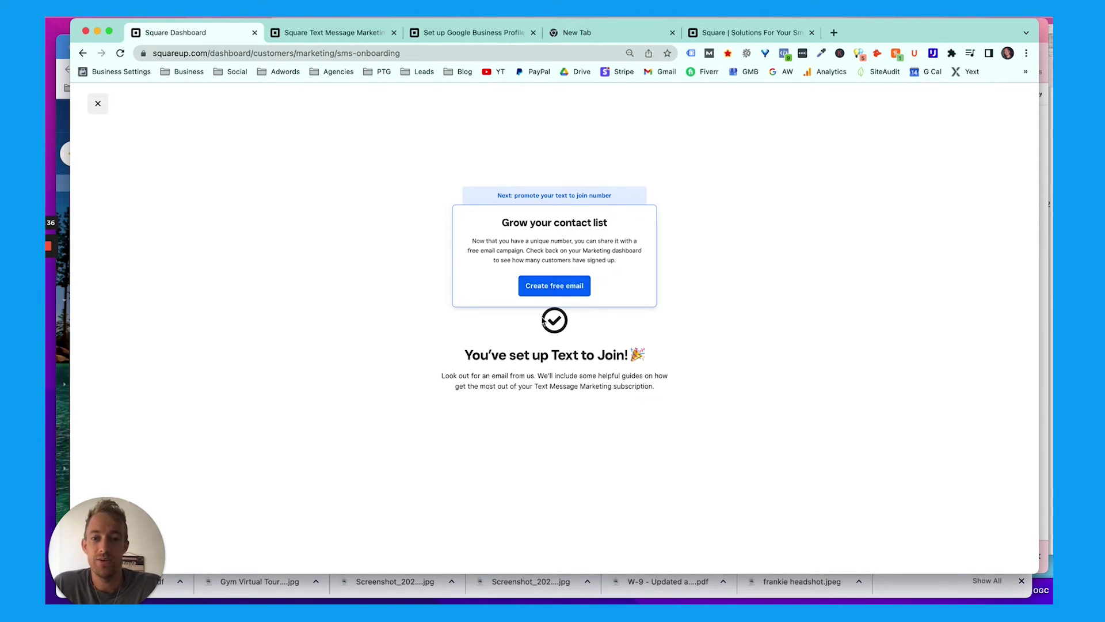
triple_click(532, 357)
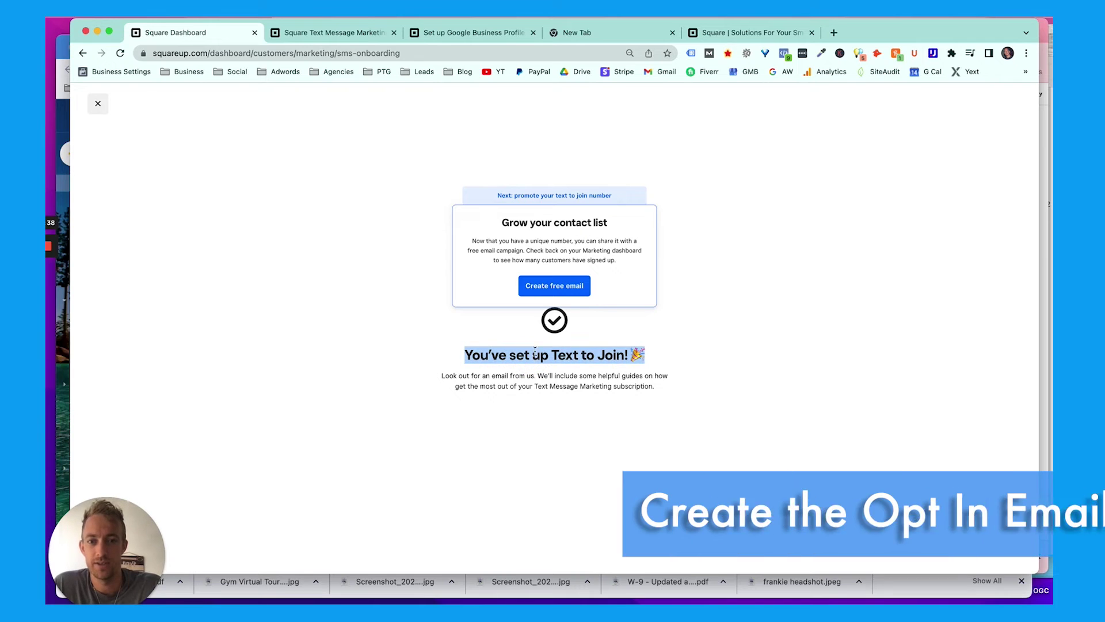
triple_click(588, 252)
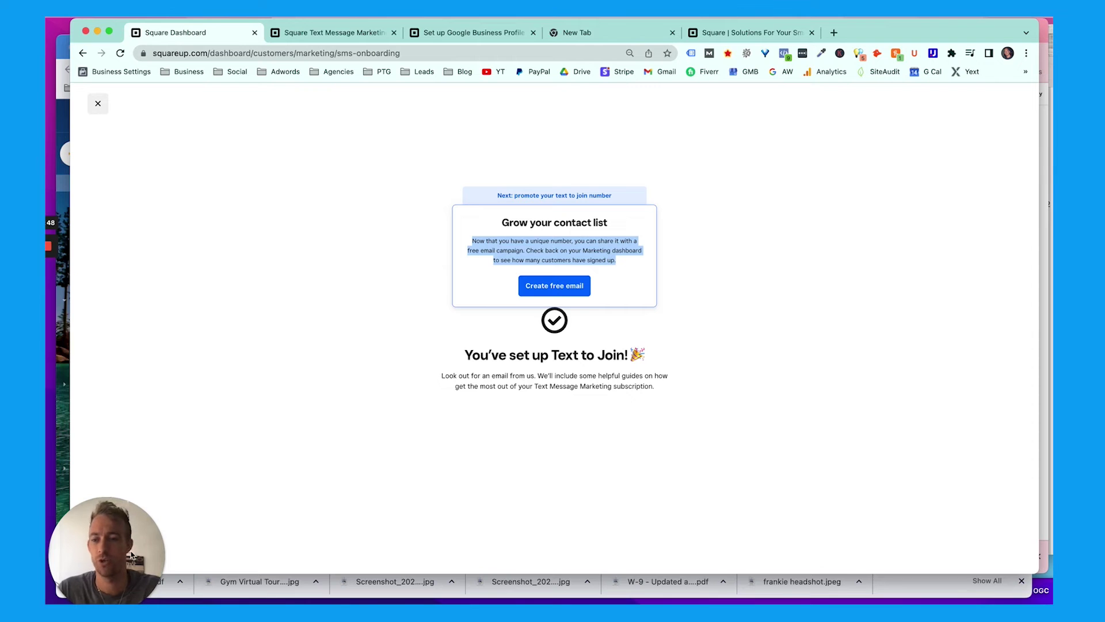
left_click(108, 590)
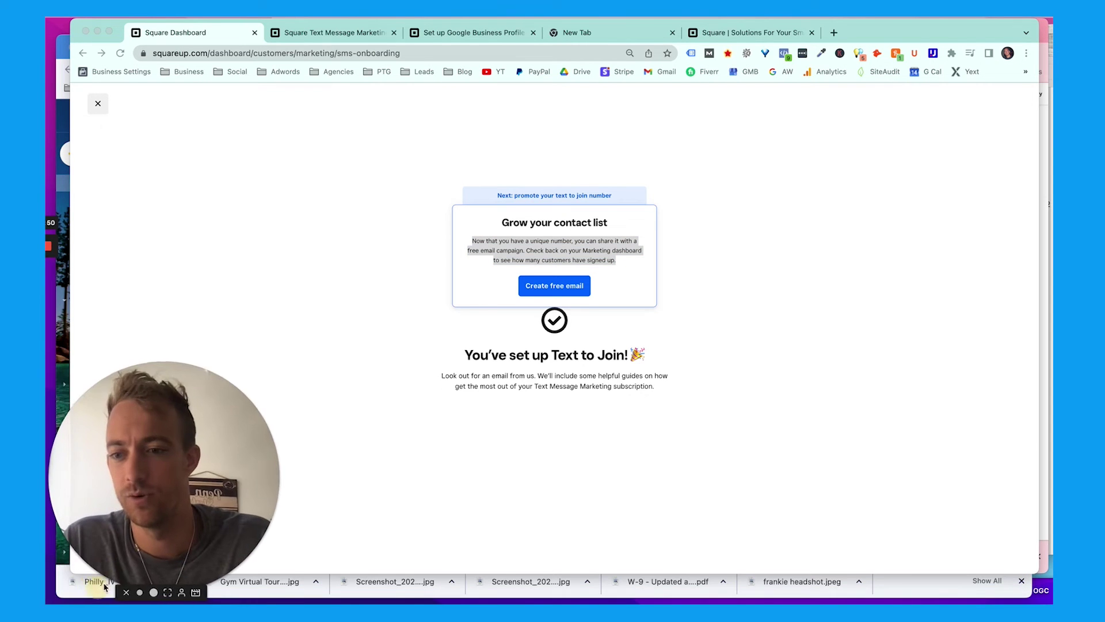
left_click(570, 290)
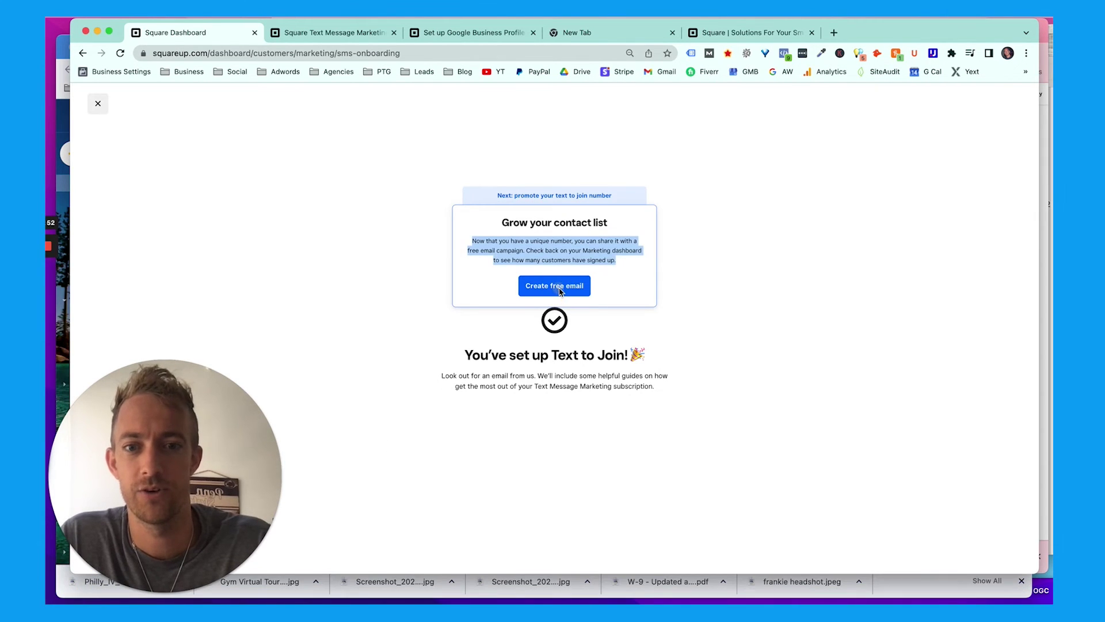
- Start a free email campaign and change the subject wording to 'Discount from Momentum'
left_click(570, 290)
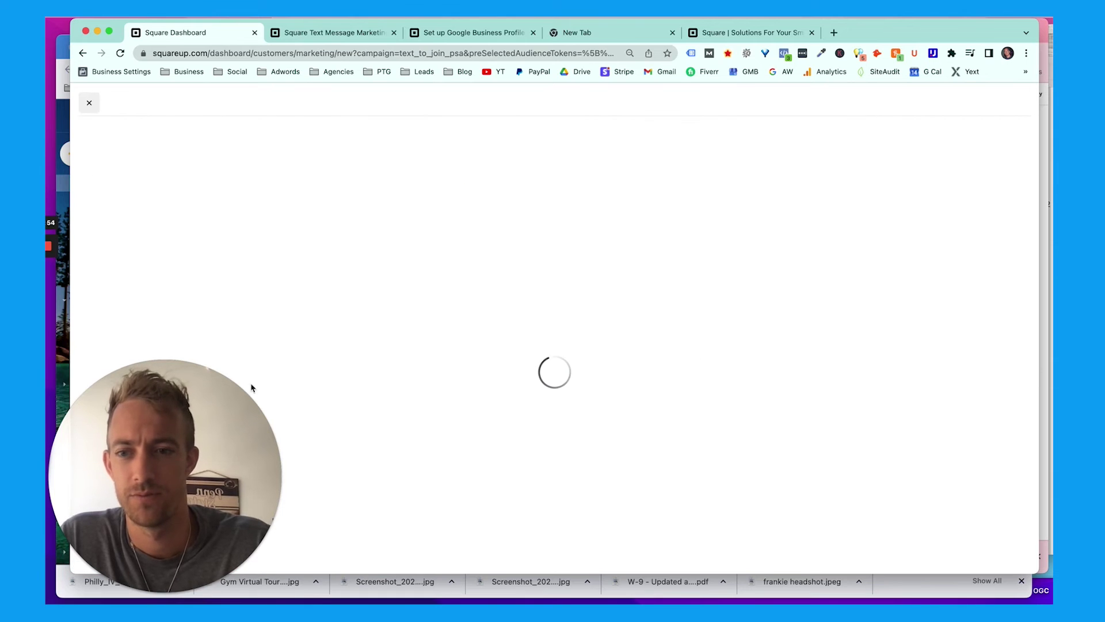
left_click(140, 592)
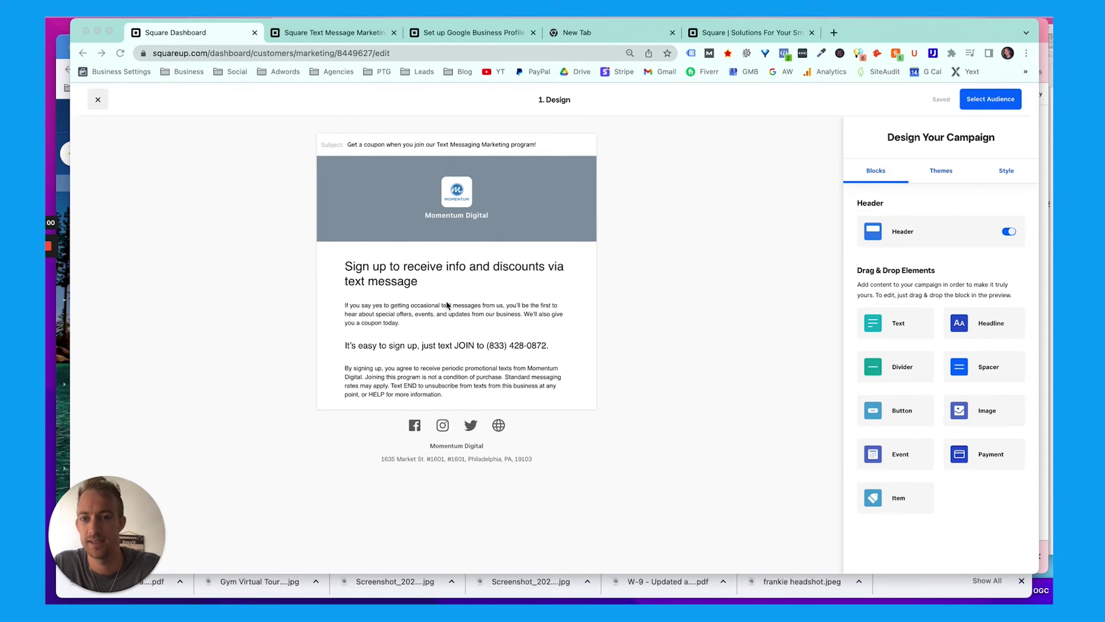
left_click(438, 286)
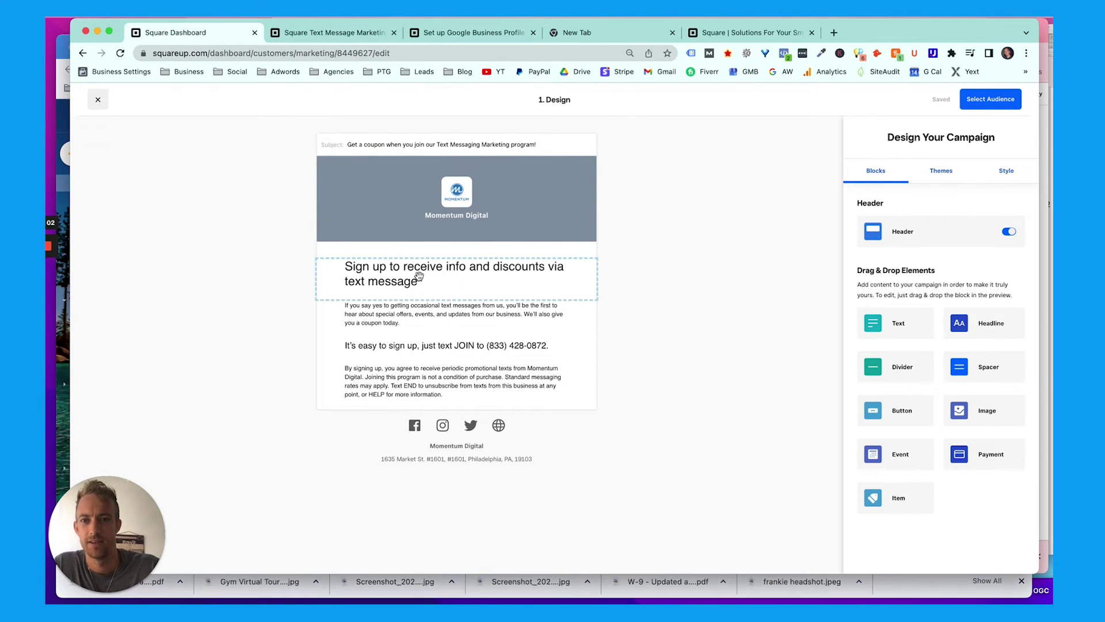
left_click(374, 145)
double_click(374, 144)
type("Discount")
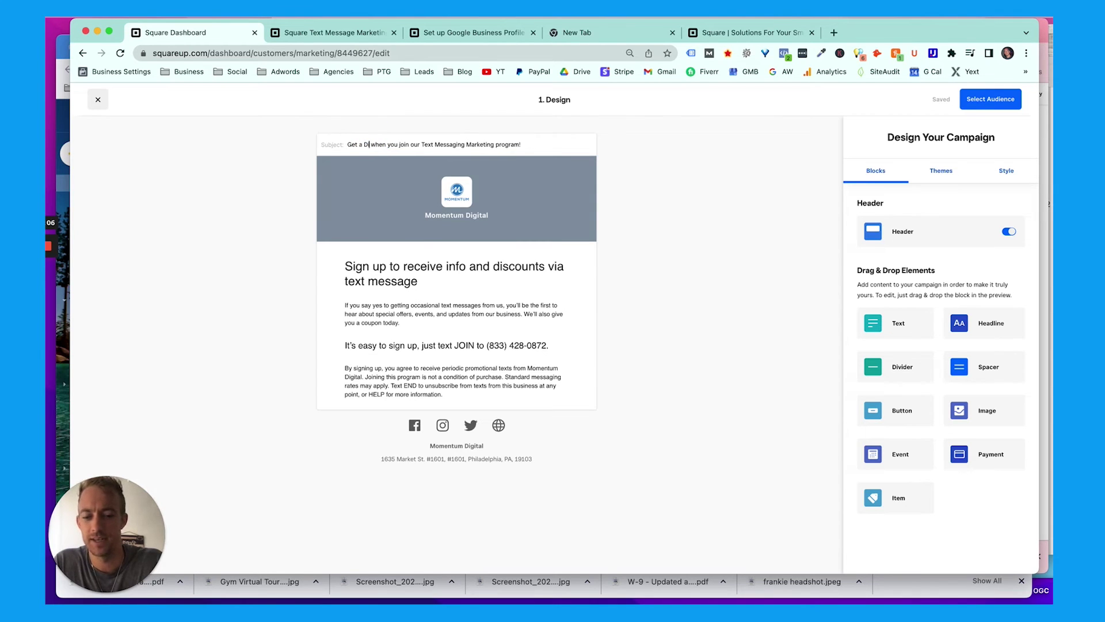
type(" from M")
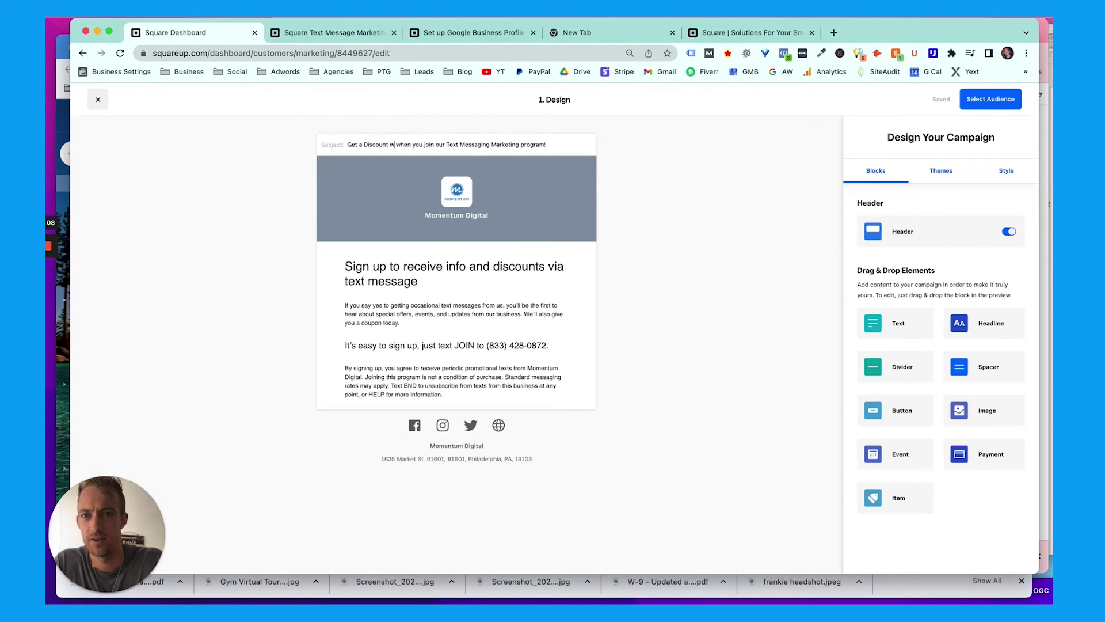
type("omentum for Future Discounts 💸")
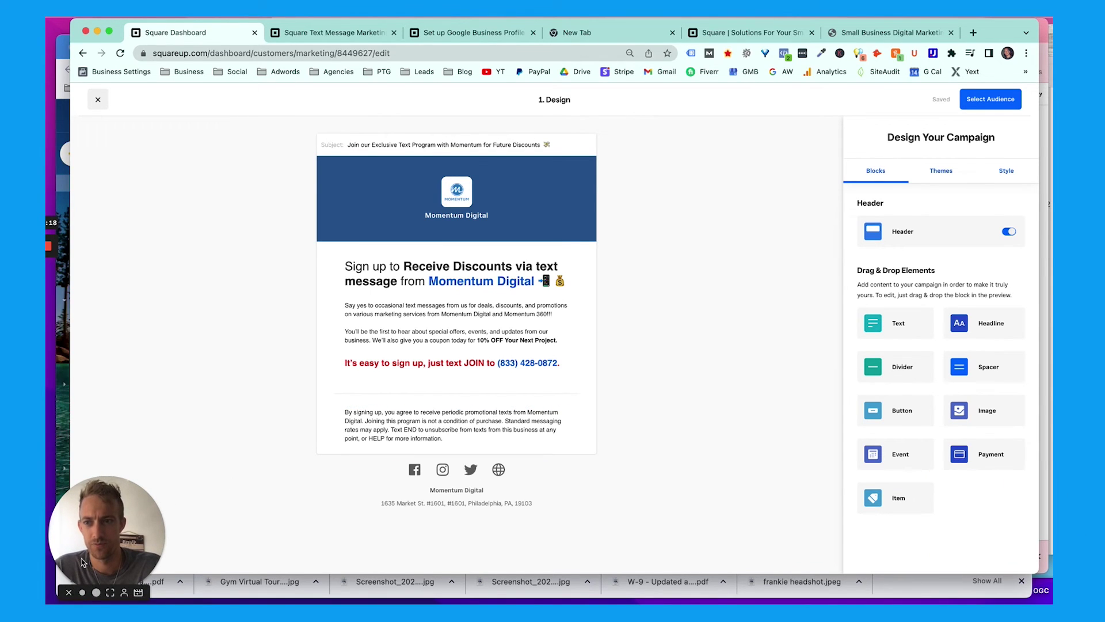
- Insert an image block with no text layout below the JOIN sign-up line
mouse_move(58, 315)
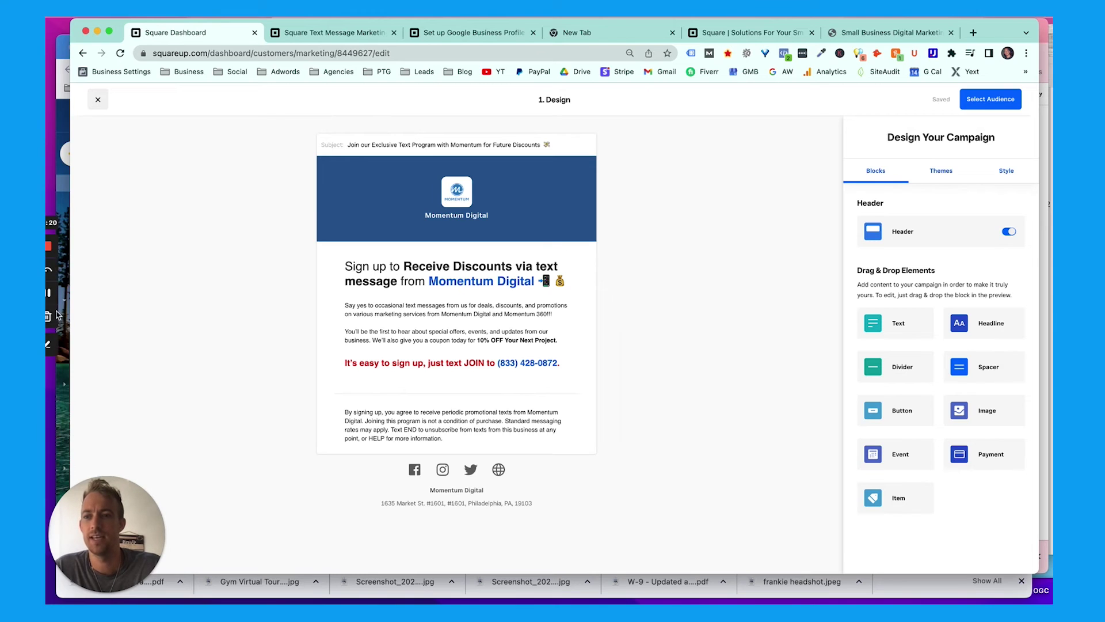
left_click(49, 296)
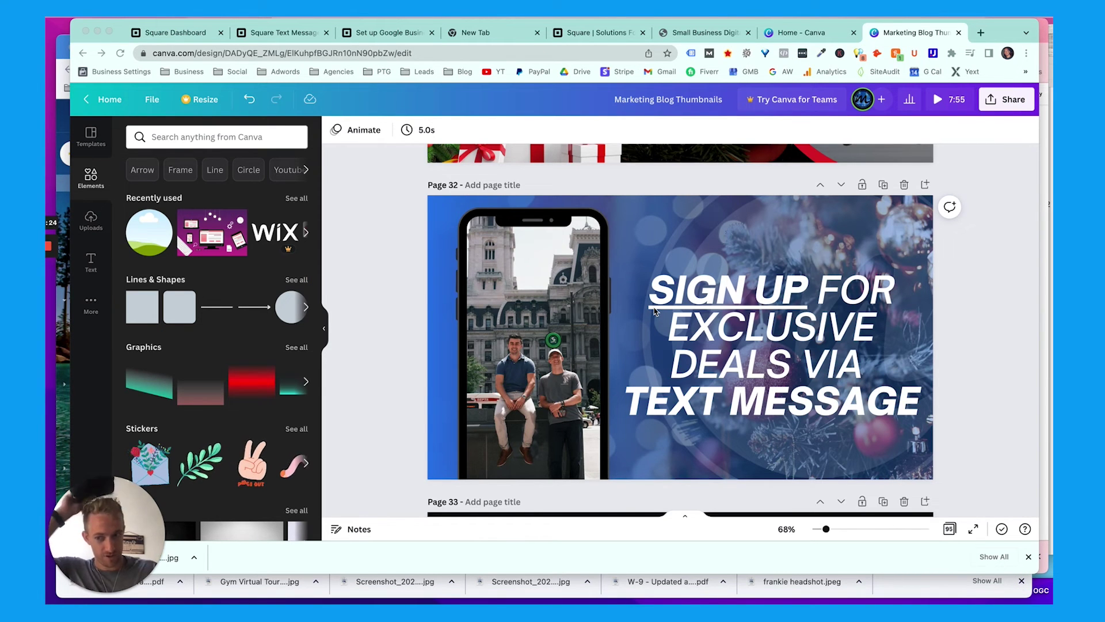
left_click(188, 36)
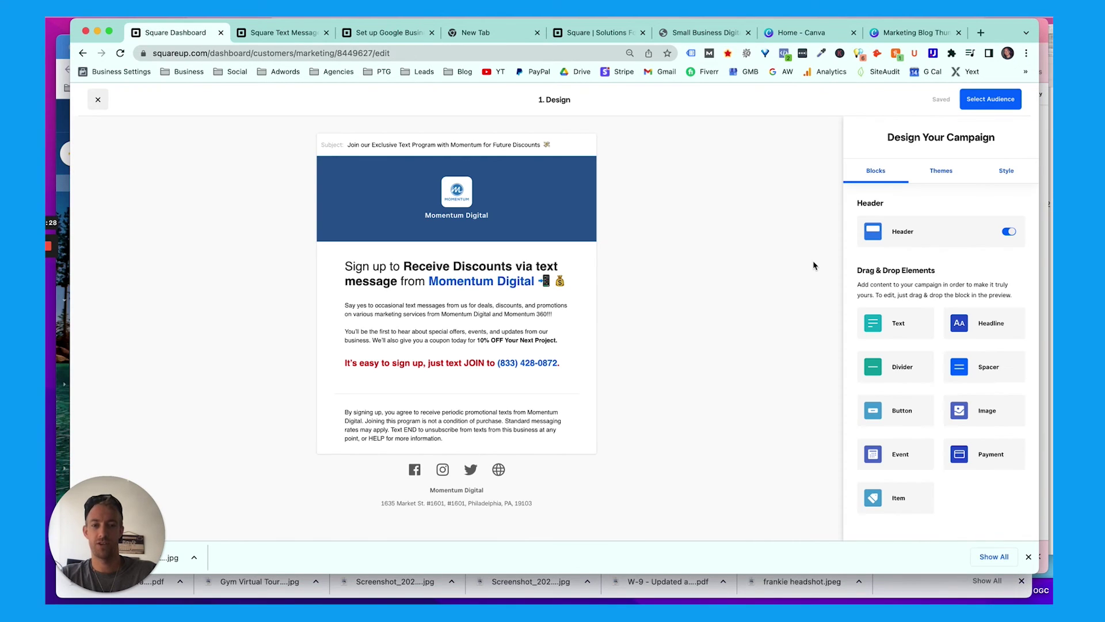
left_click_drag(987, 411, 533, 387)
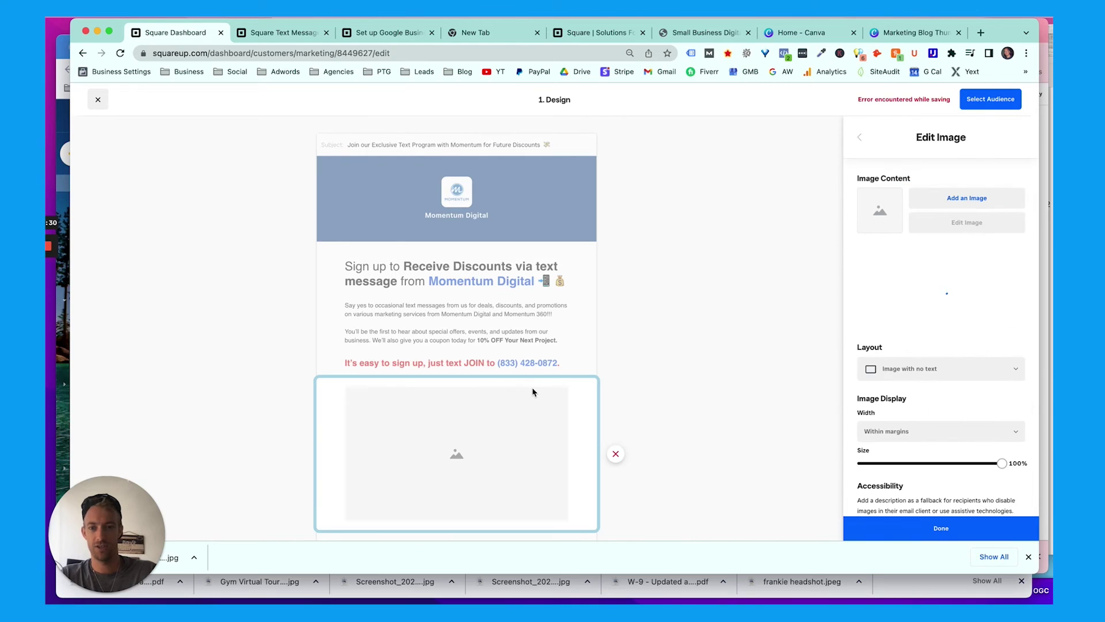
left_click(915, 377)
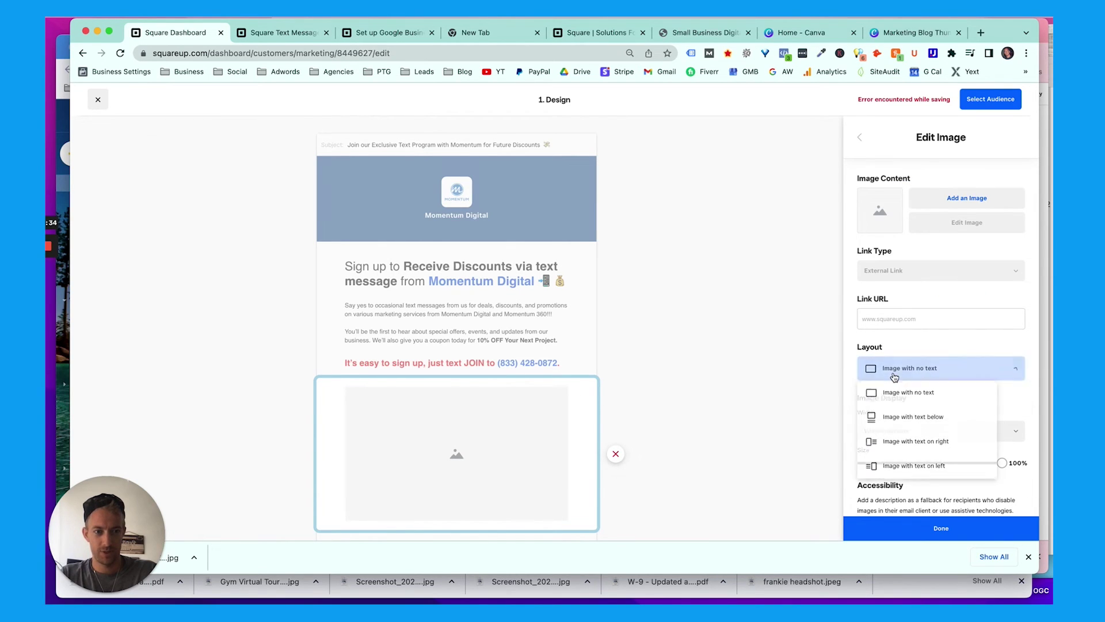
left_click(895, 373)
- Upload Marketing Blog Thumbnails (1).jpg from the computer to the image gallery
left_click(890, 317)
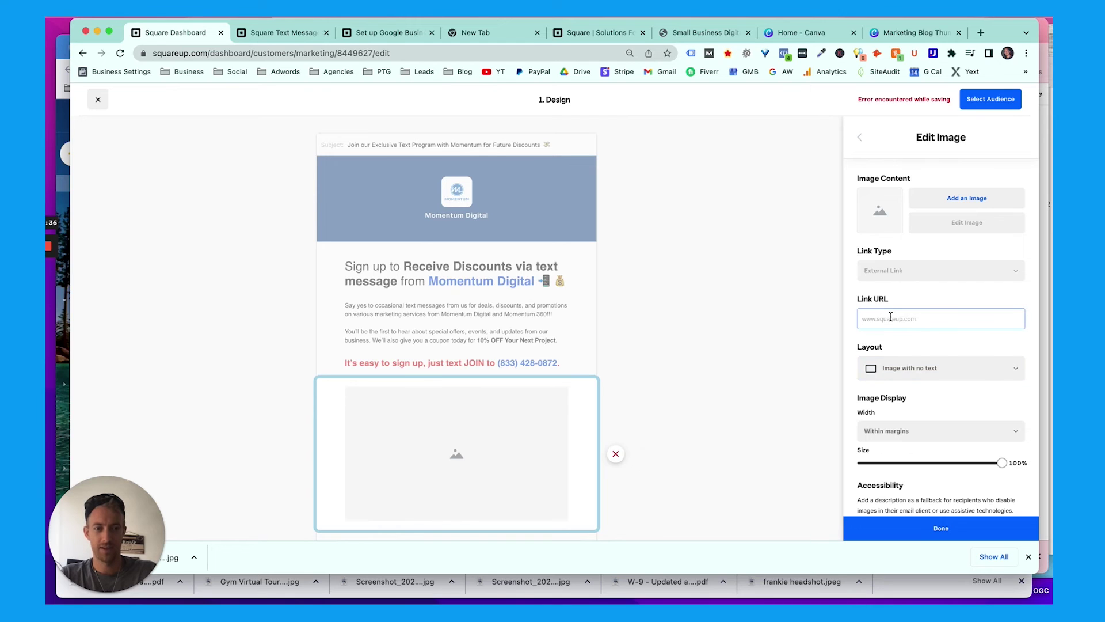
scroll(650, 334, "down", 4)
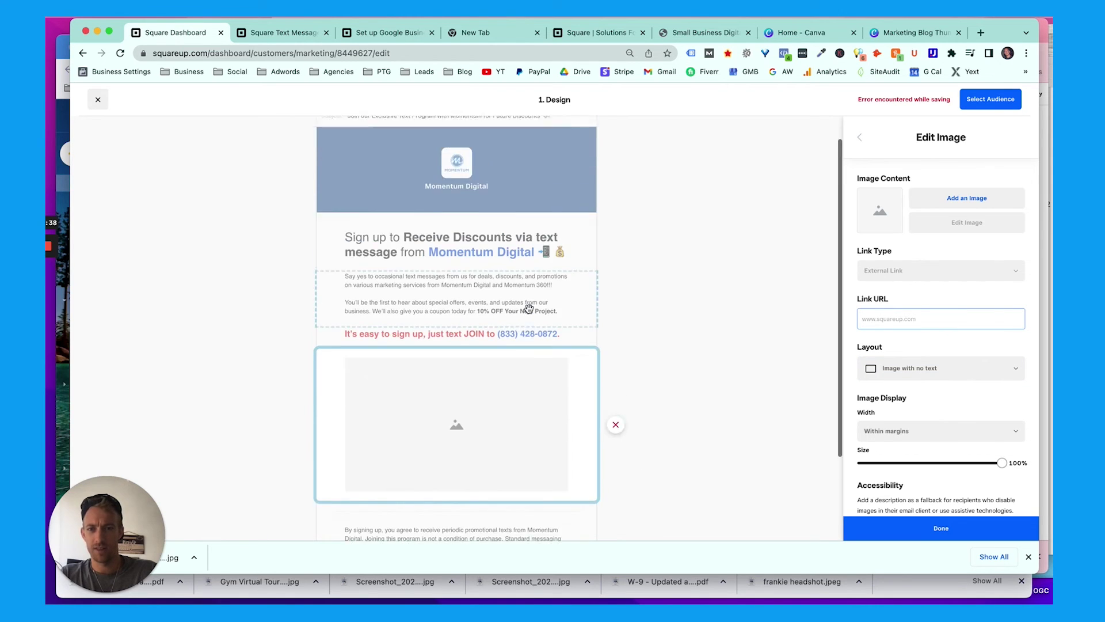
scroll(531, 313, "up", 3)
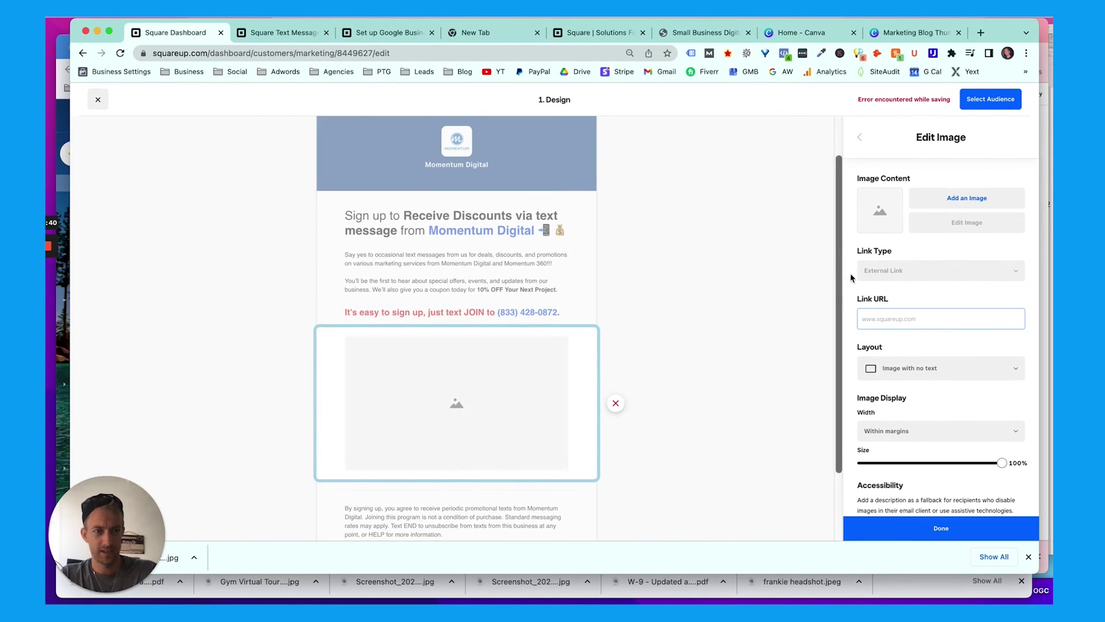
left_click(952, 195)
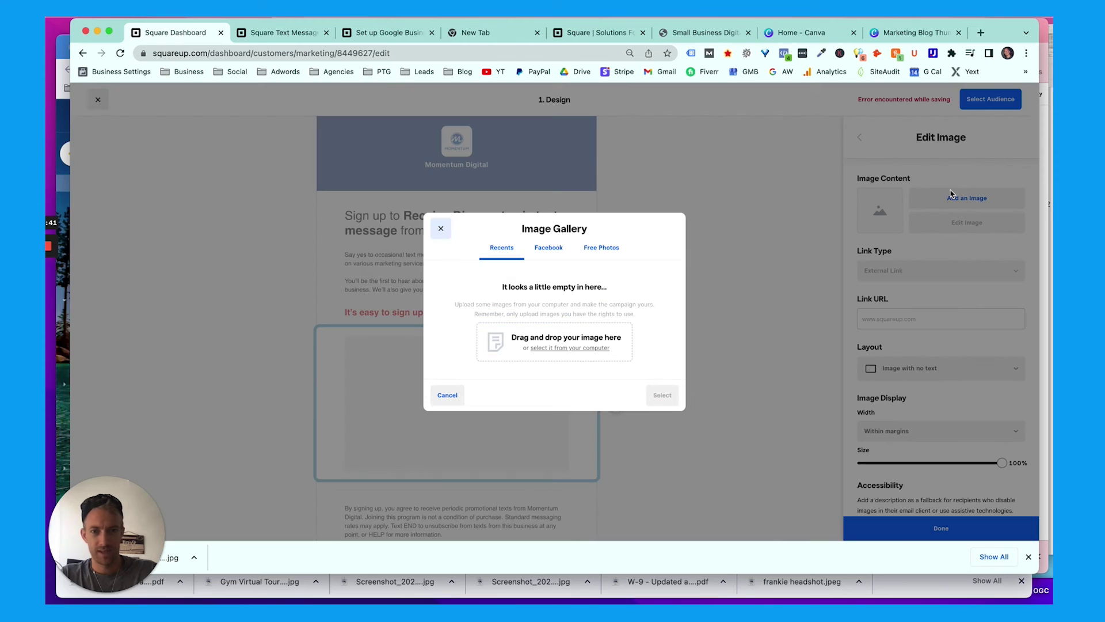
left_click(570, 348)
left_click(325, 188)
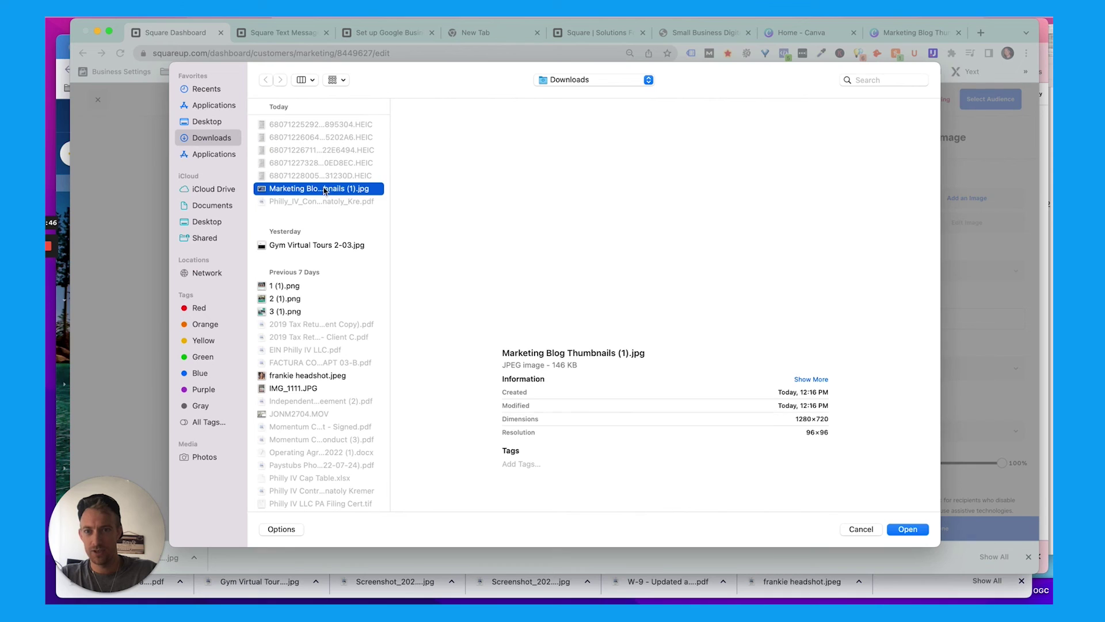
left_click(908, 529)
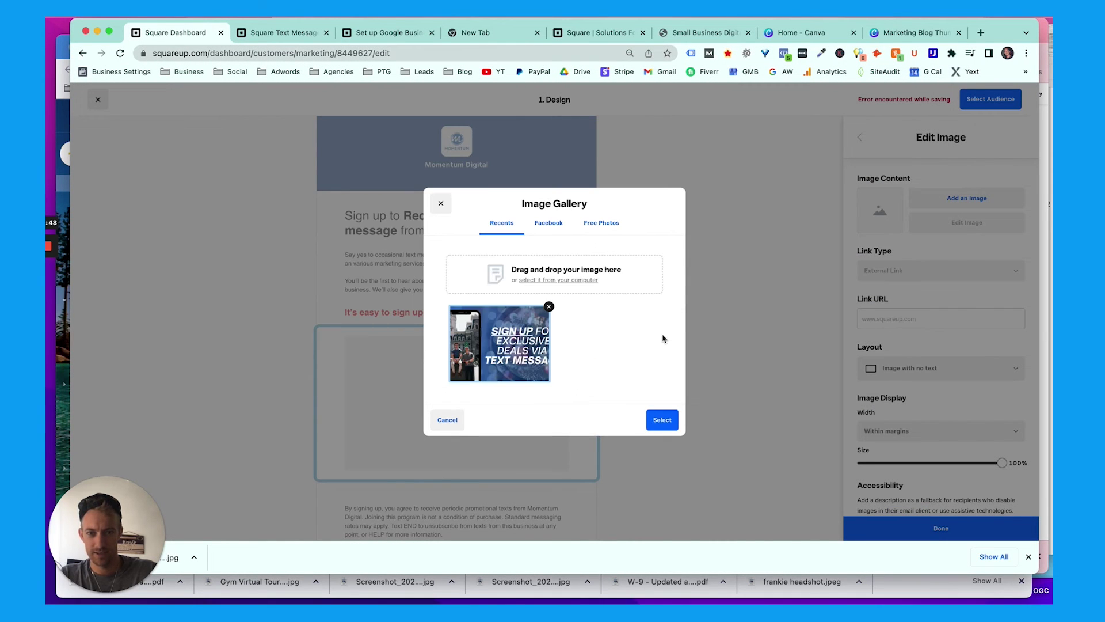
- Place the uploaded 'Sign up for exclusive deals via text message' graphic in the block
left_click(661, 417)
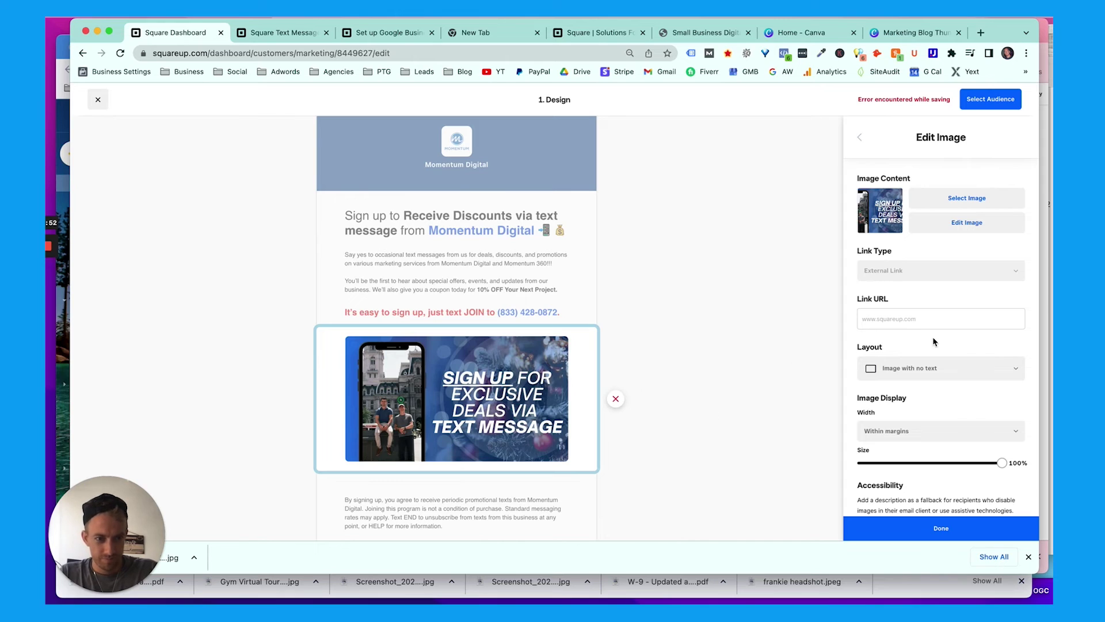
scroll(934, 342, "down", 2)
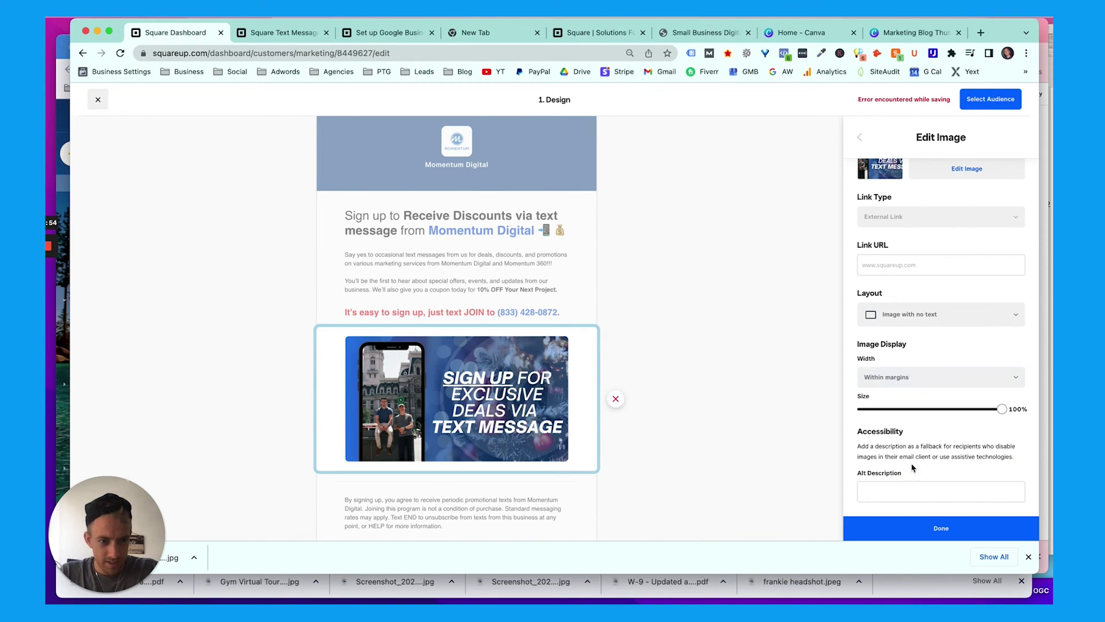
left_click(898, 490)
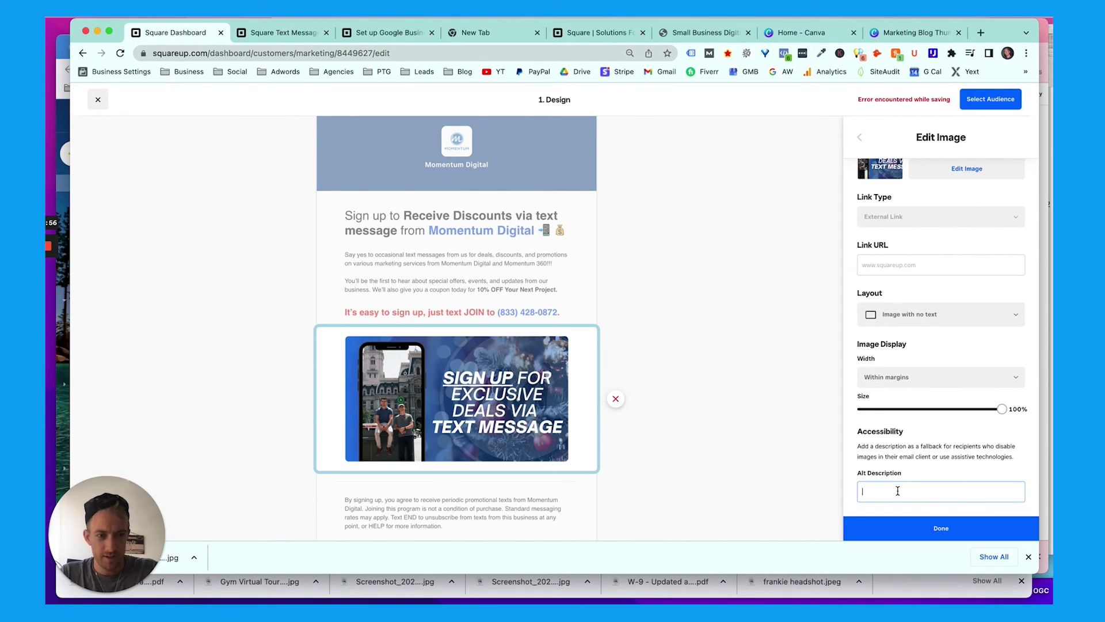
left_click(729, 398)
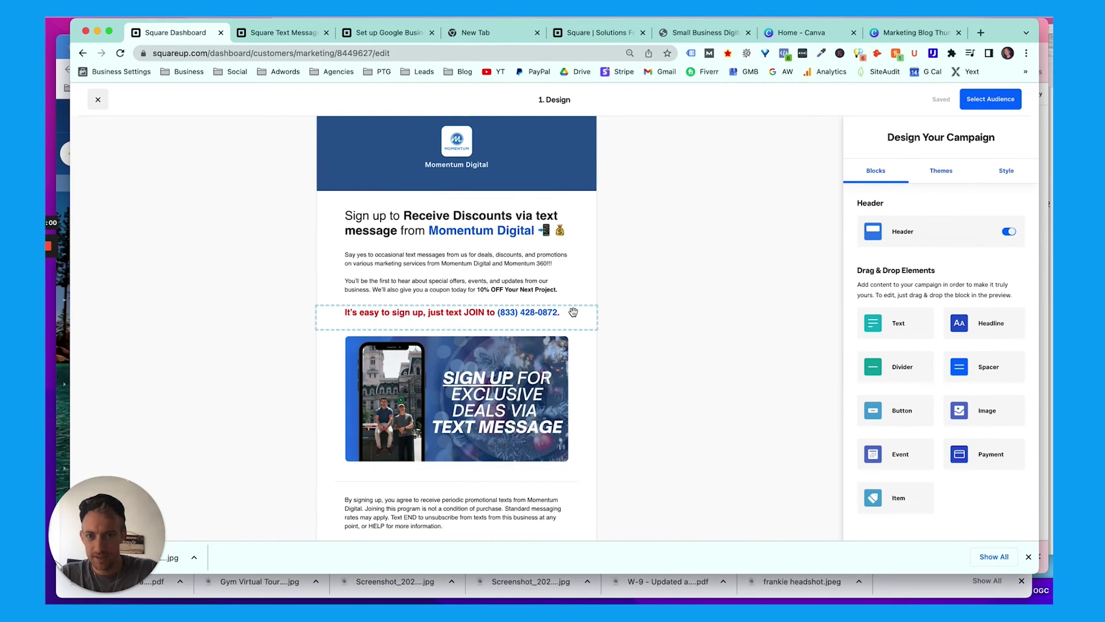
- Make the entire email headline bold
scroll(518, 299, "up", 2)
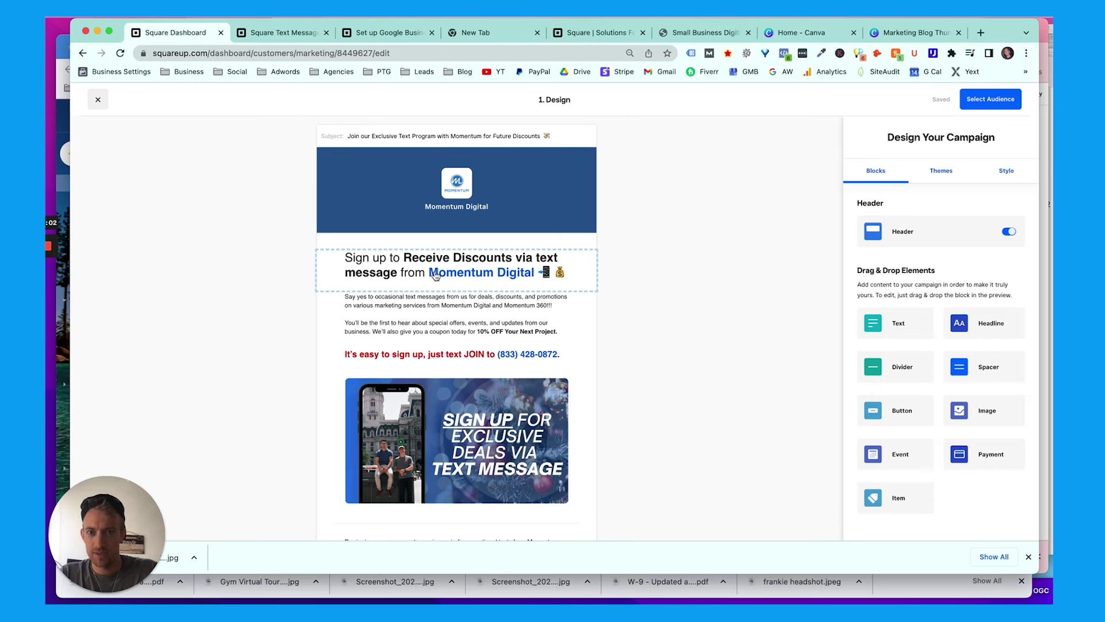
left_click(414, 272)
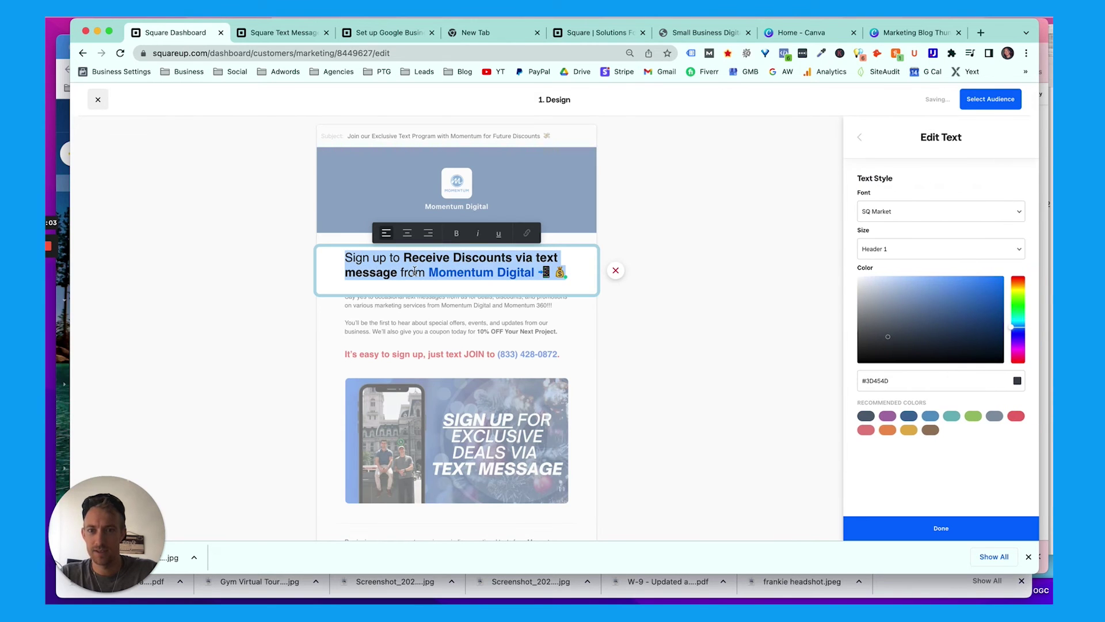
left_click(457, 235)
left_click(710, 217)
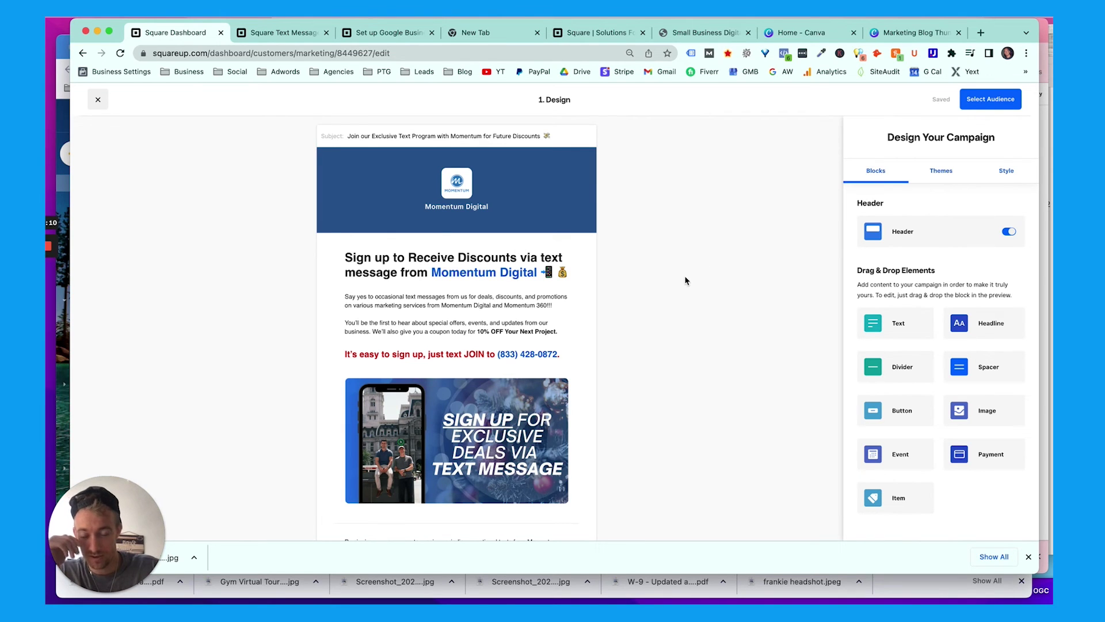
- Delete the trailing period after the phone number in the JOIN line
scroll(526, 333, "down", 5)
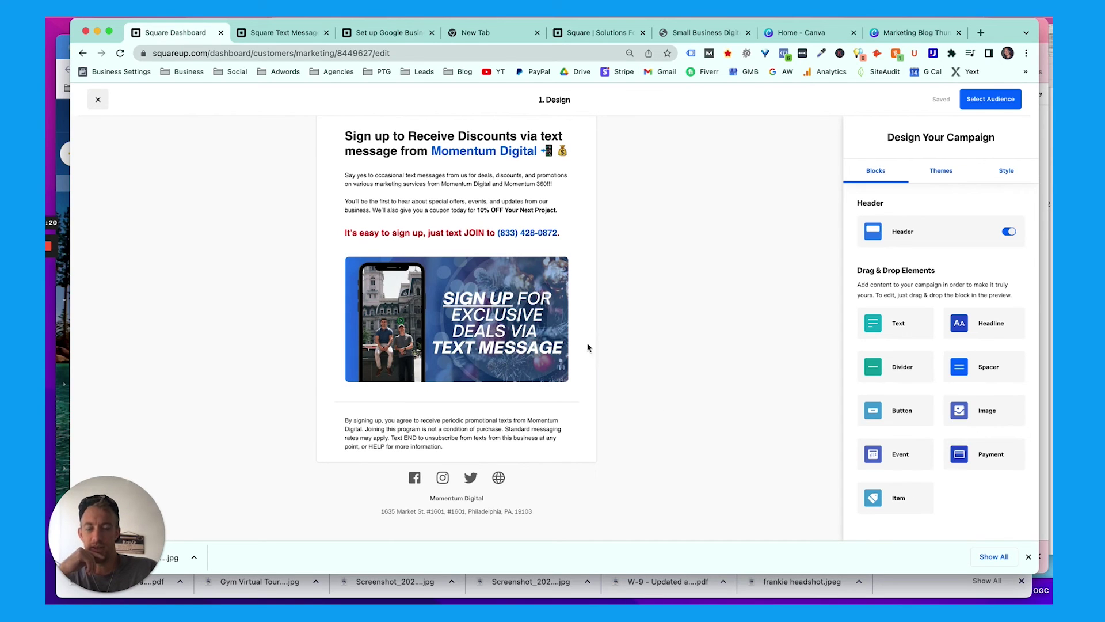
left_click(456, 245)
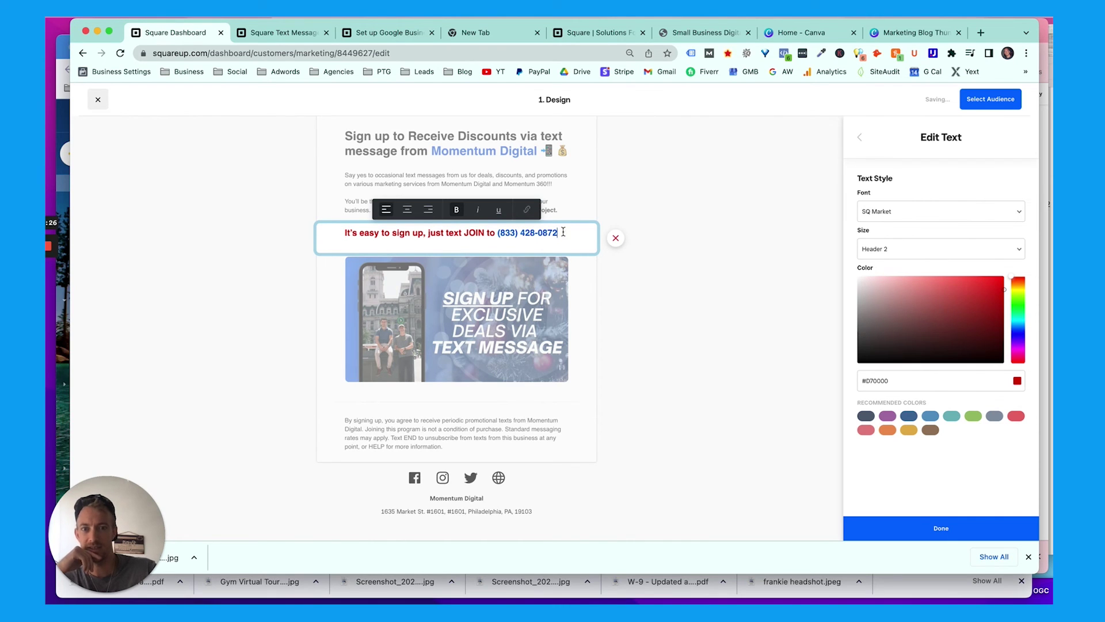
left_click(677, 194)
scroll(503, 191, "up", 2)
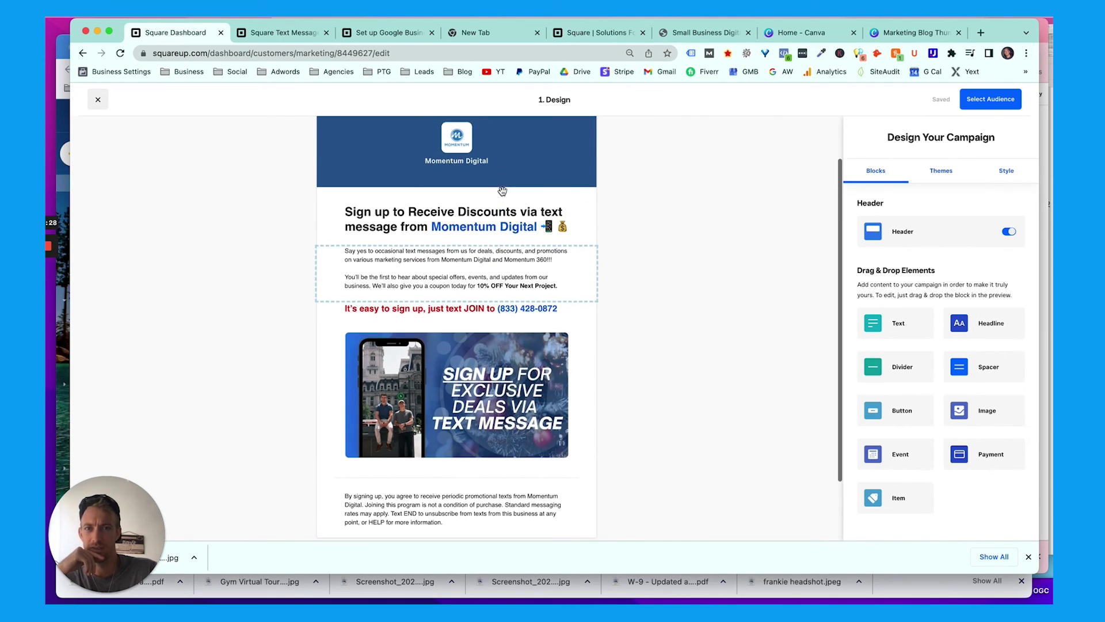
scroll(503, 191, "up", 1)
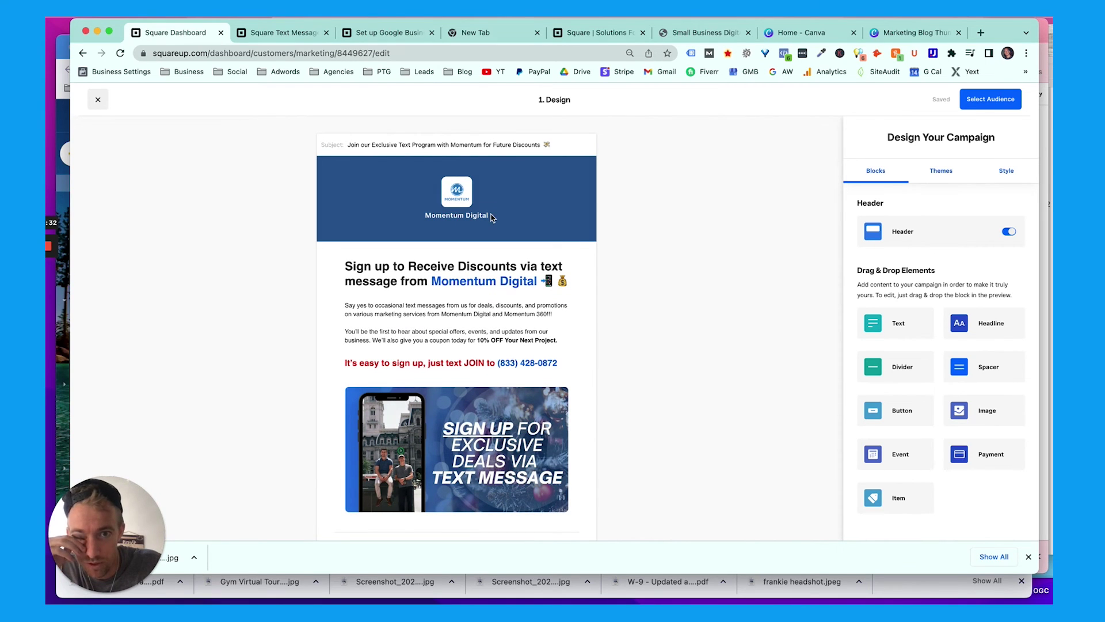
scroll(489, 213, "down", 2)
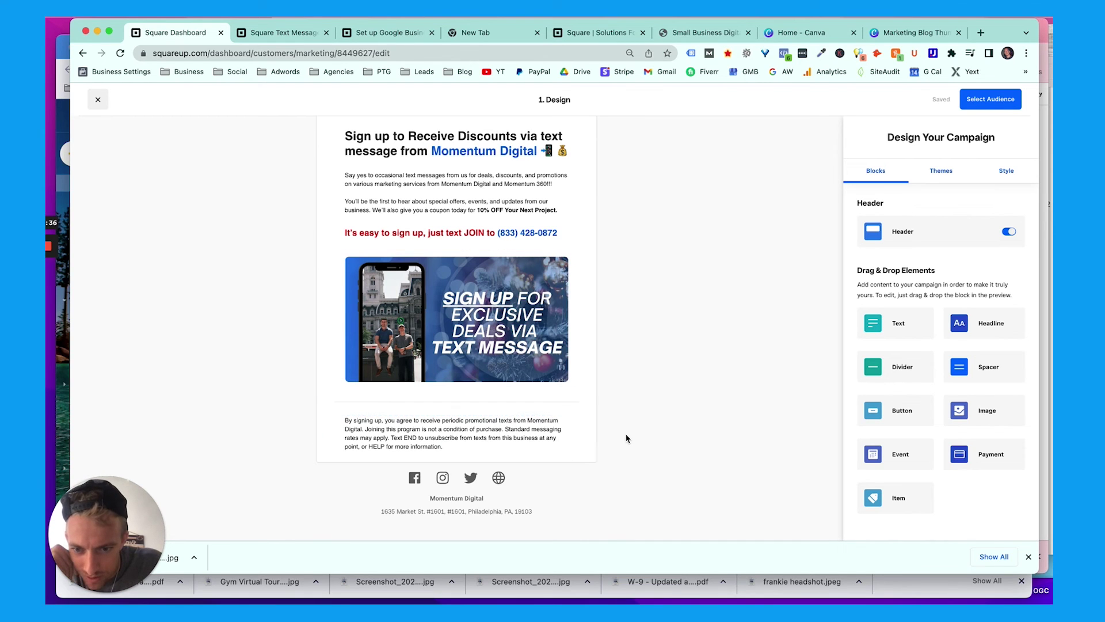
scroll(597, 432, "up", 2)
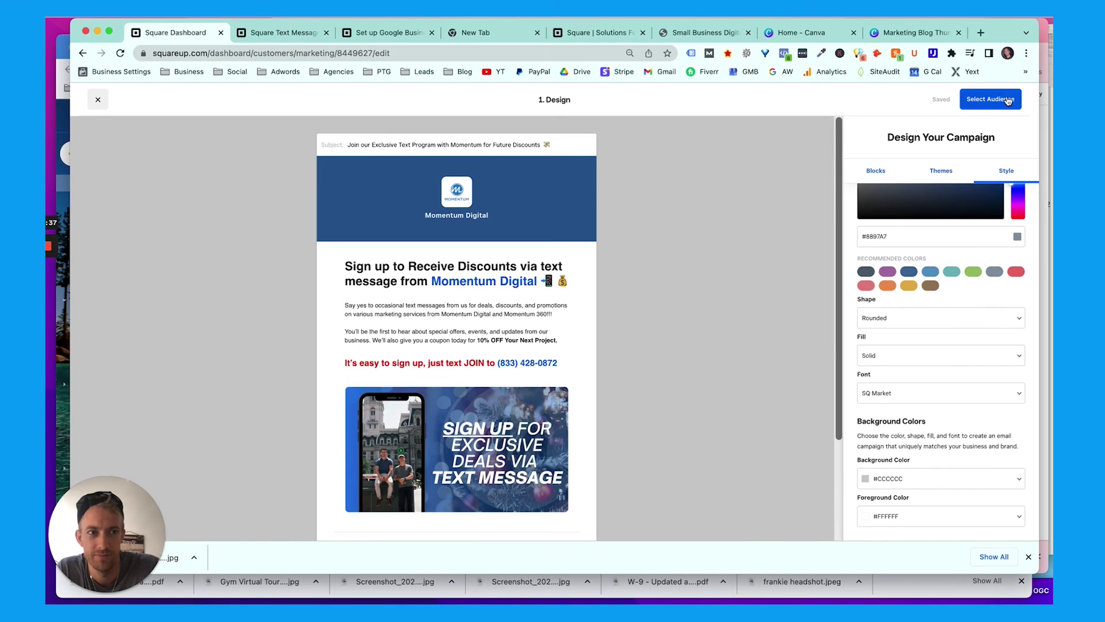
- Enable the 5-day resend reminder for unopened emails at review, then return to Audience
left_click(1006, 101)
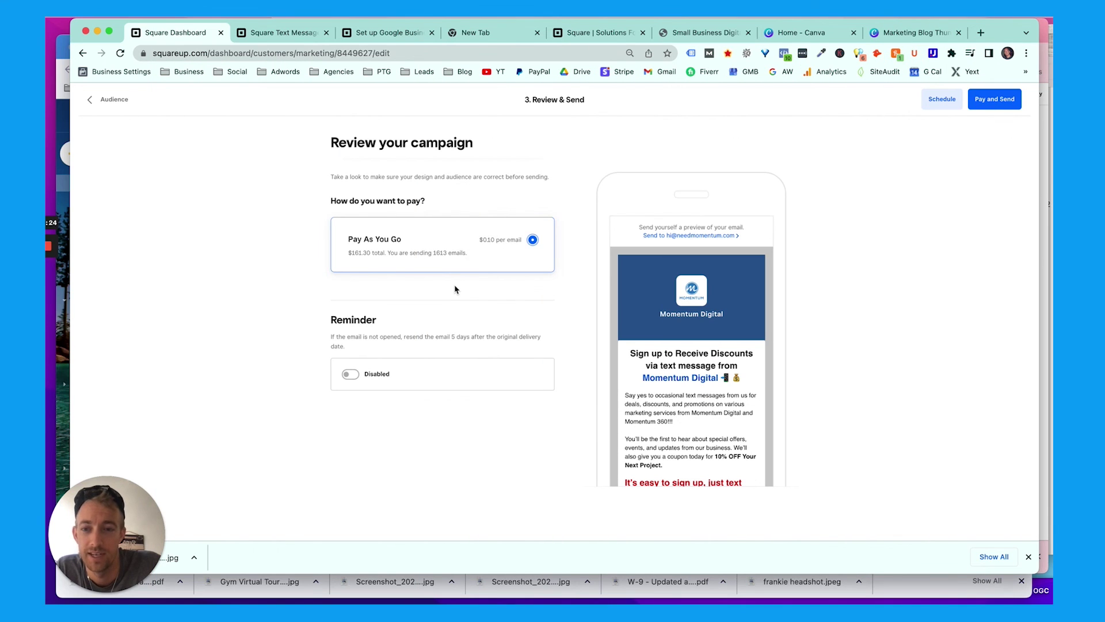
scroll(666, 329, "down", 10)
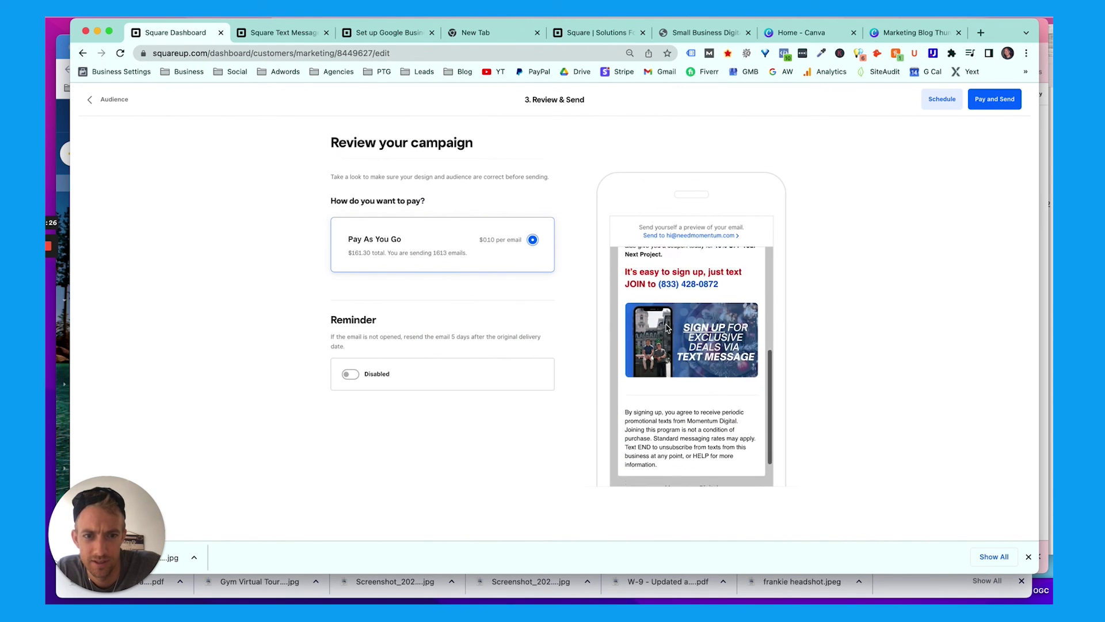
left_click(350, 375)
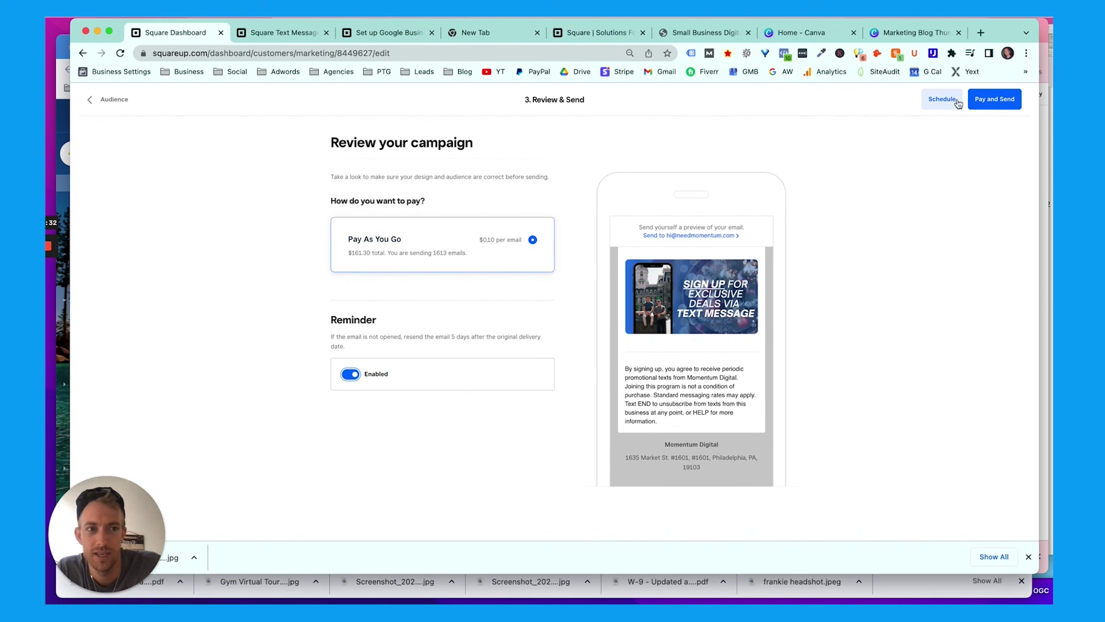
scroll(720, 328, "up", 10)
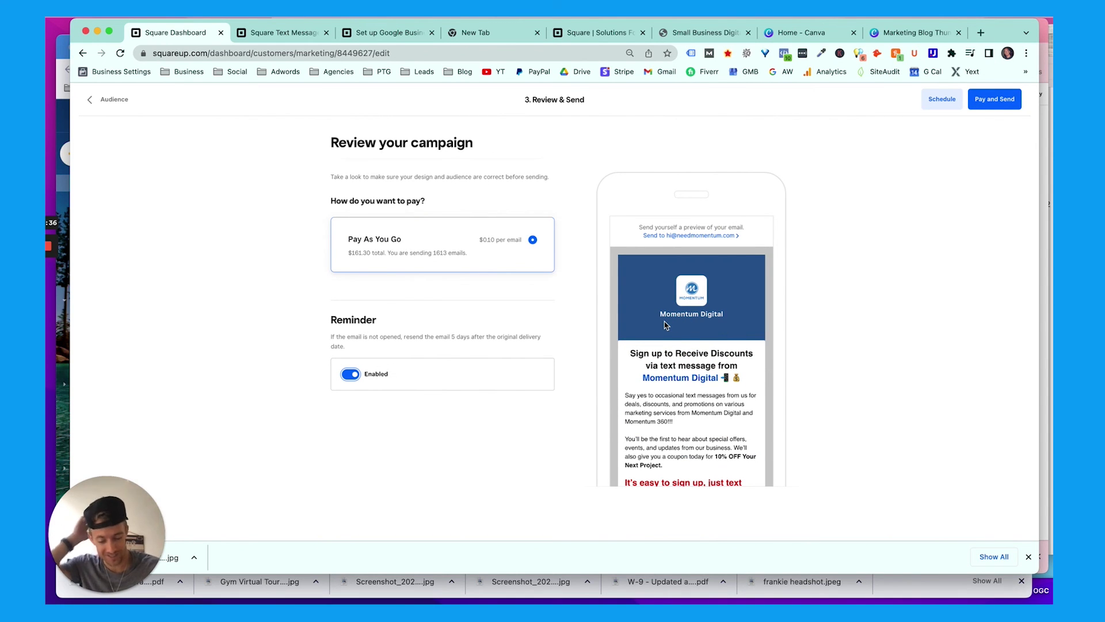
scroll(696, 353, "down", 5)
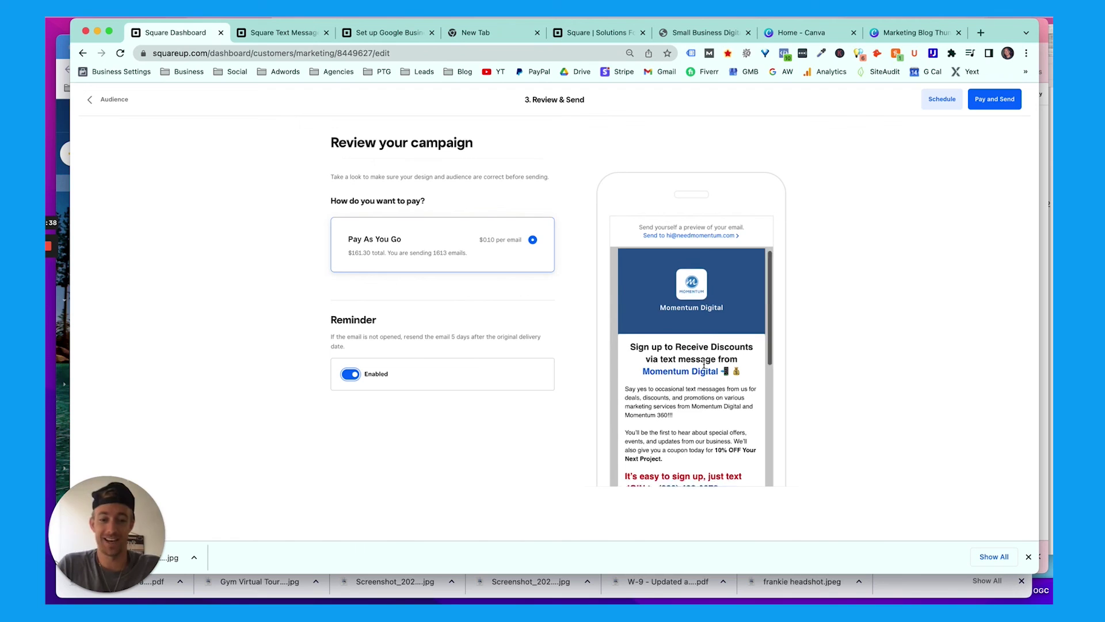
scroll(706, 369, "down", 3)
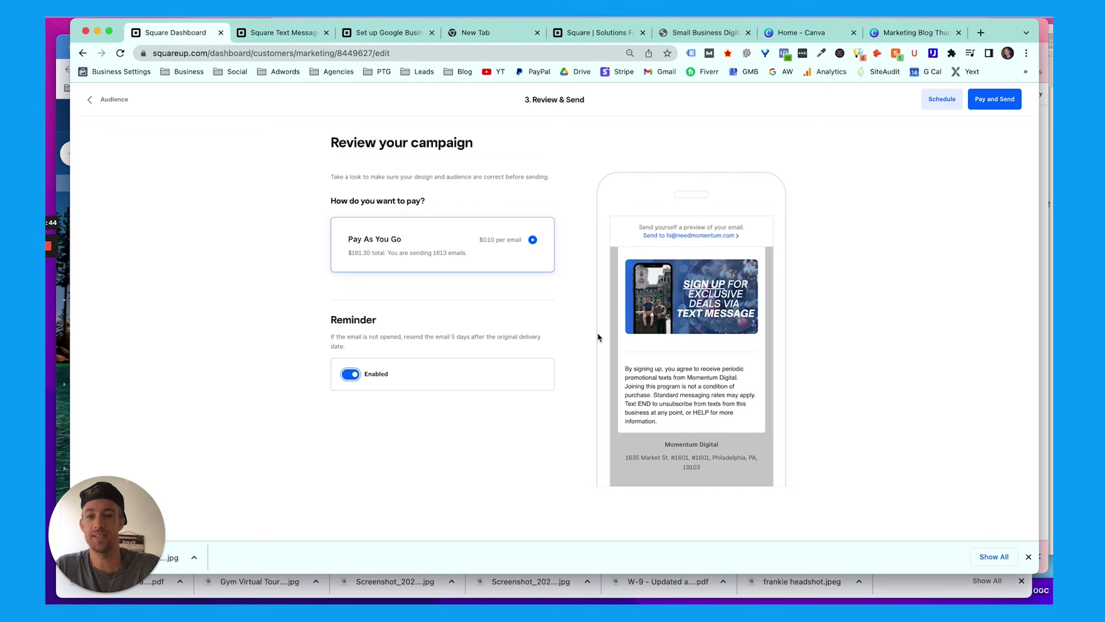
left_click(122, 109)
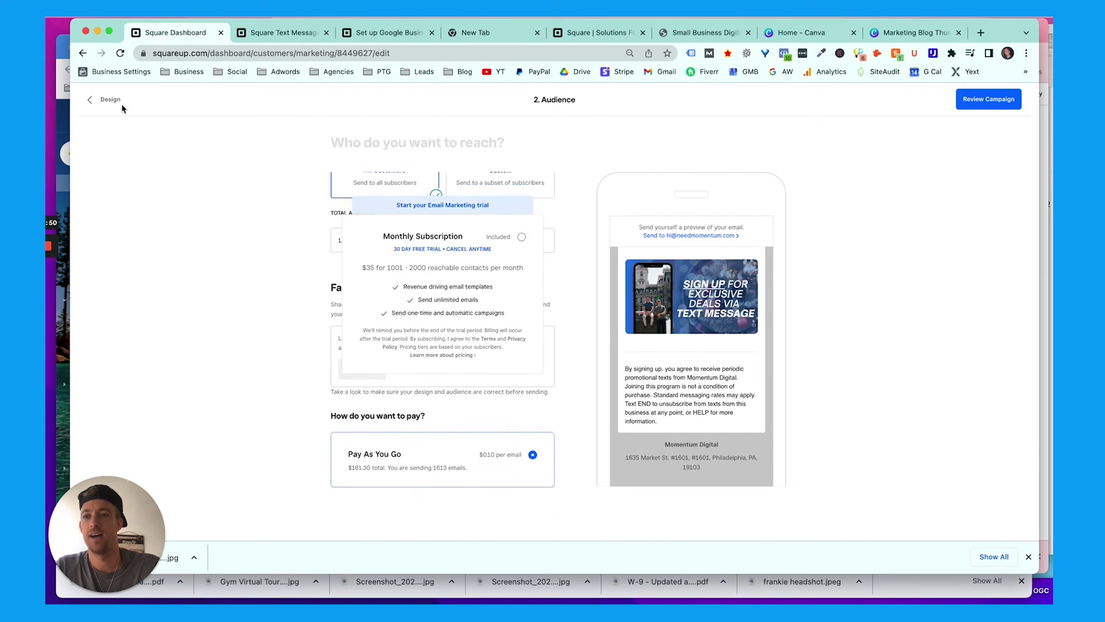
- Go back to step 1. Design and show the top of the email draft
left_click(113, 107)
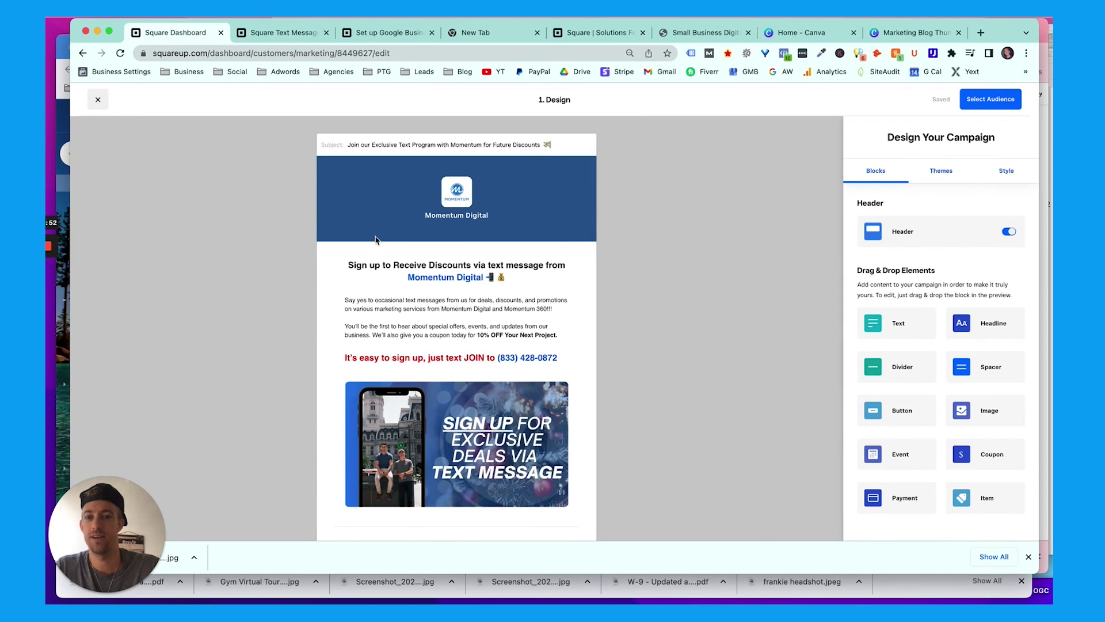
scroll(374, 236, "down", 3)
scroll(375, 236, "up", 3)
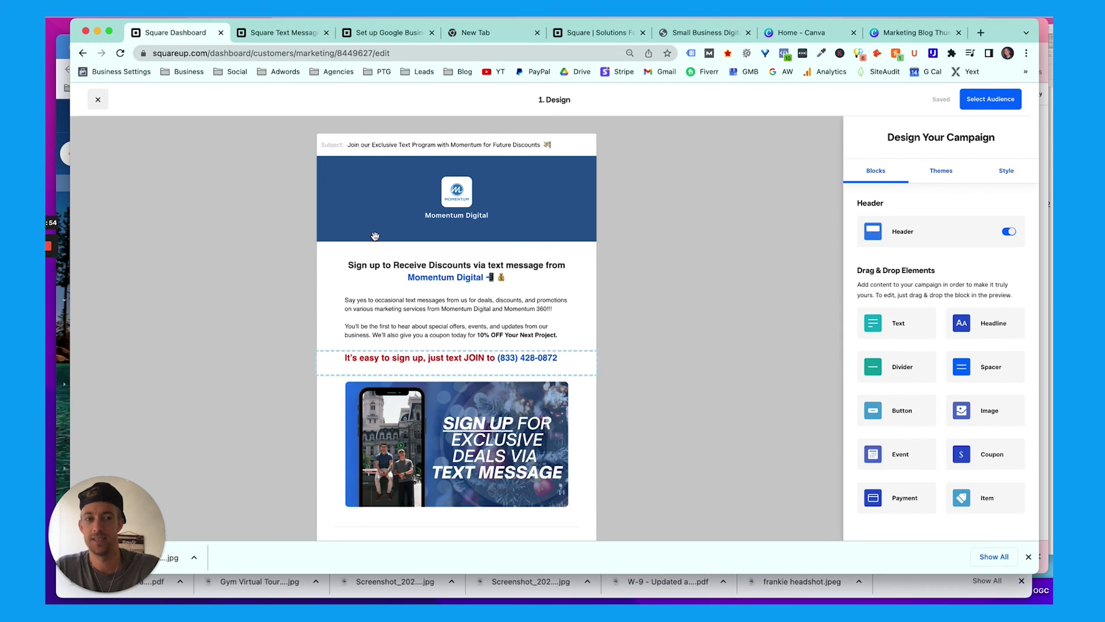